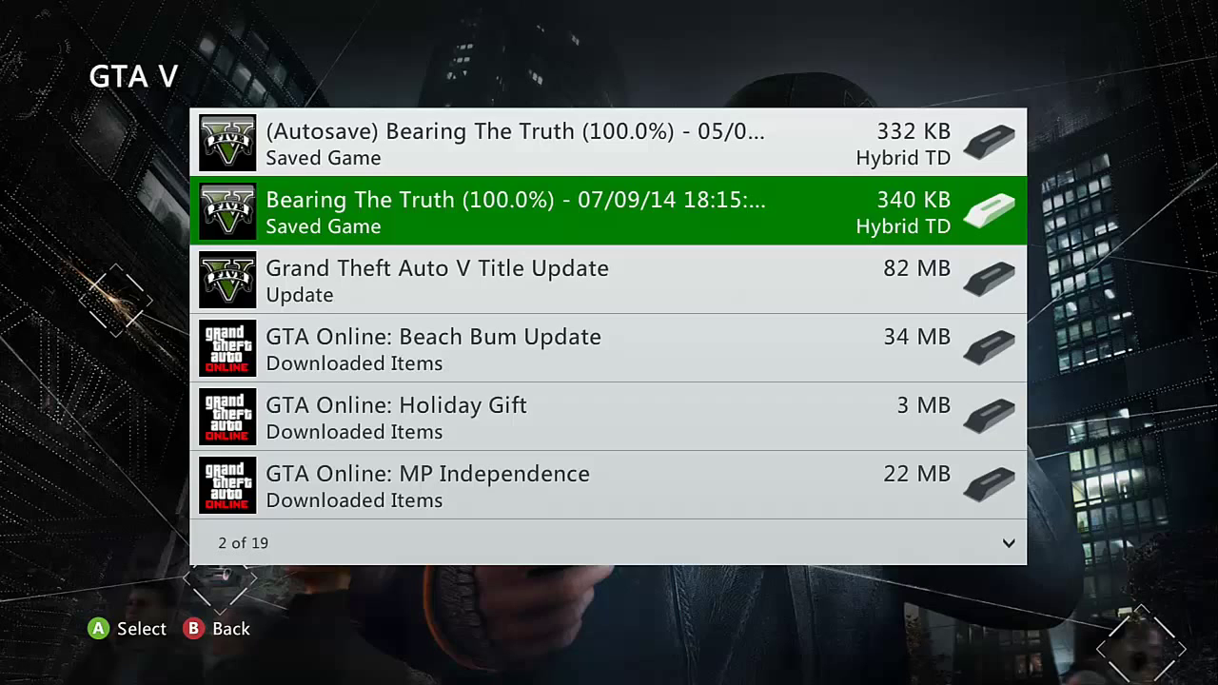
Move the GTA V saved game "Bearing The Truth (100.0%) - 07/09/14 18:15:55" from the hard drive to the Memory Unit.
key(Return)
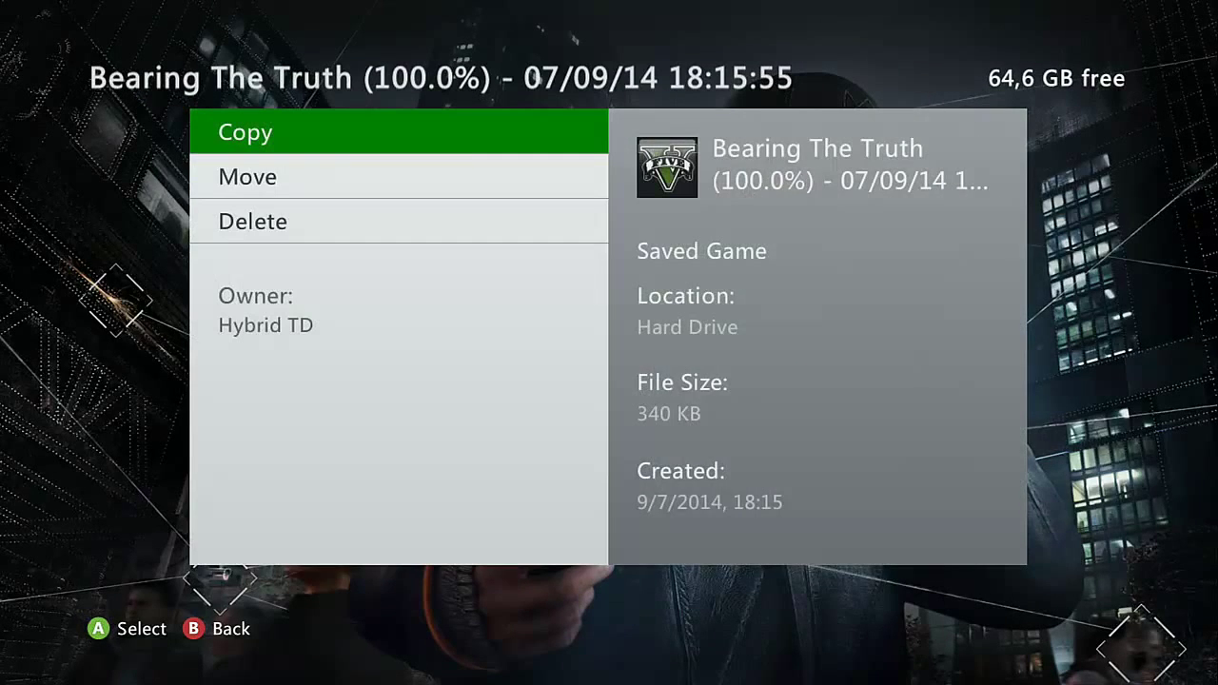
key(Down)
key(Return)
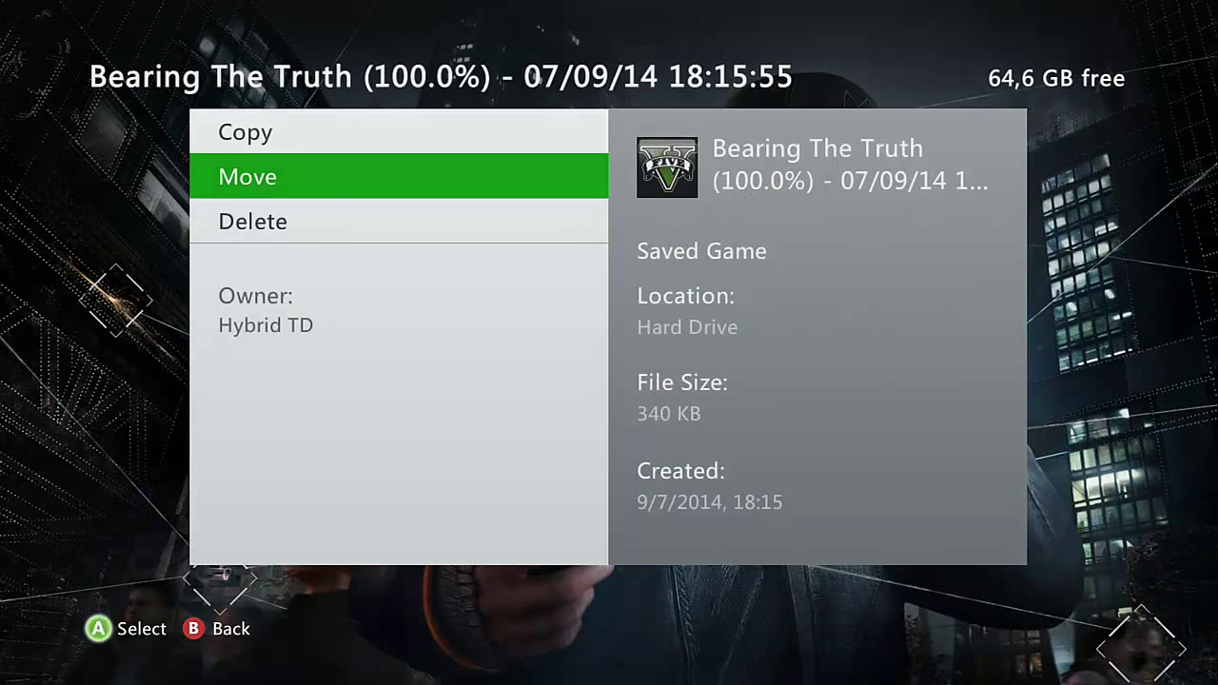
key(Down)
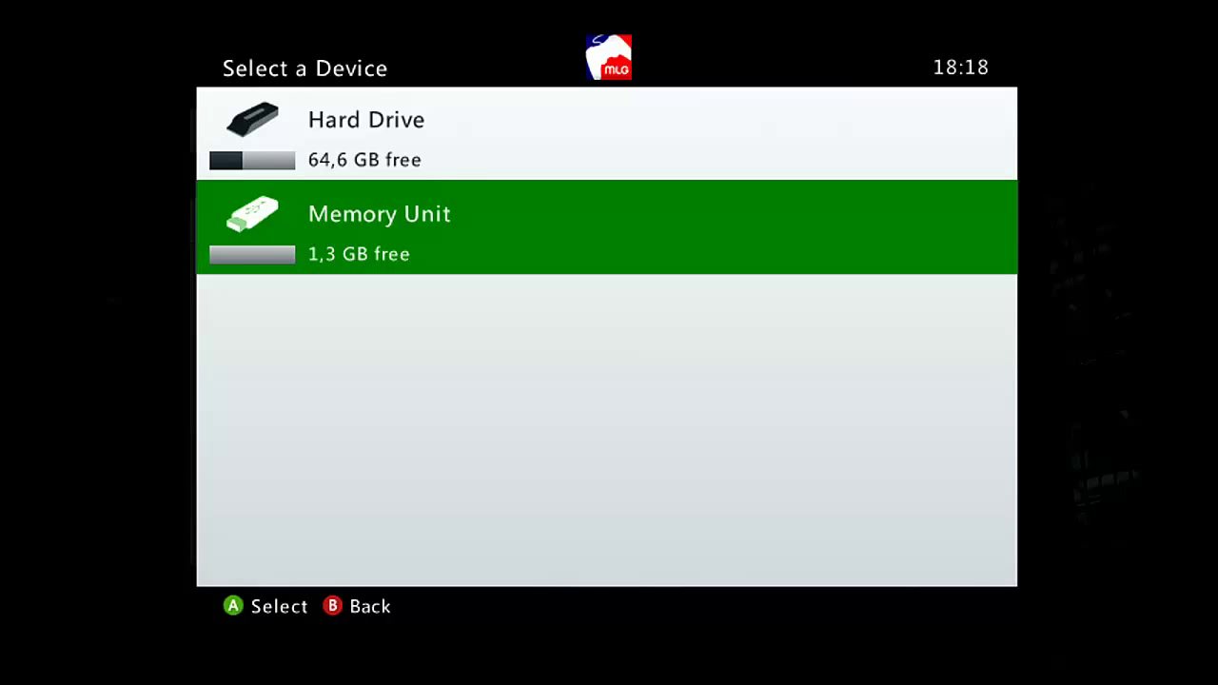
key(Return)
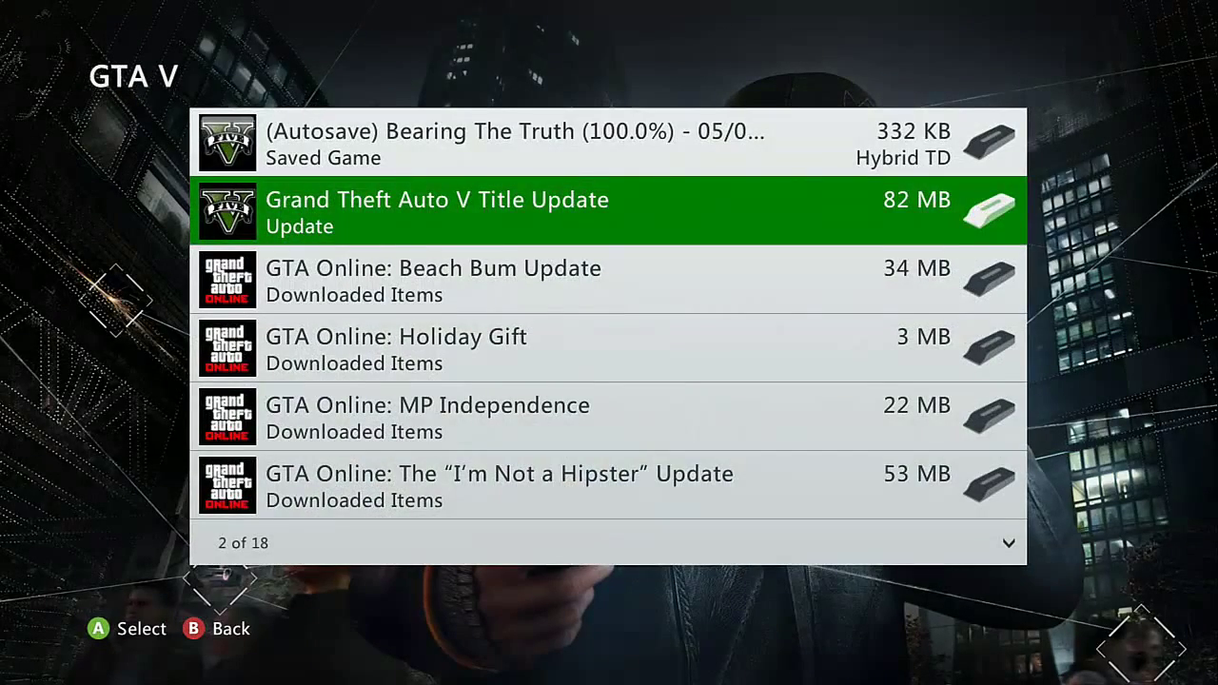
Return to the storage device list and open the GTA V content under Games and Apps on the Memory Unit.
key(Escape)
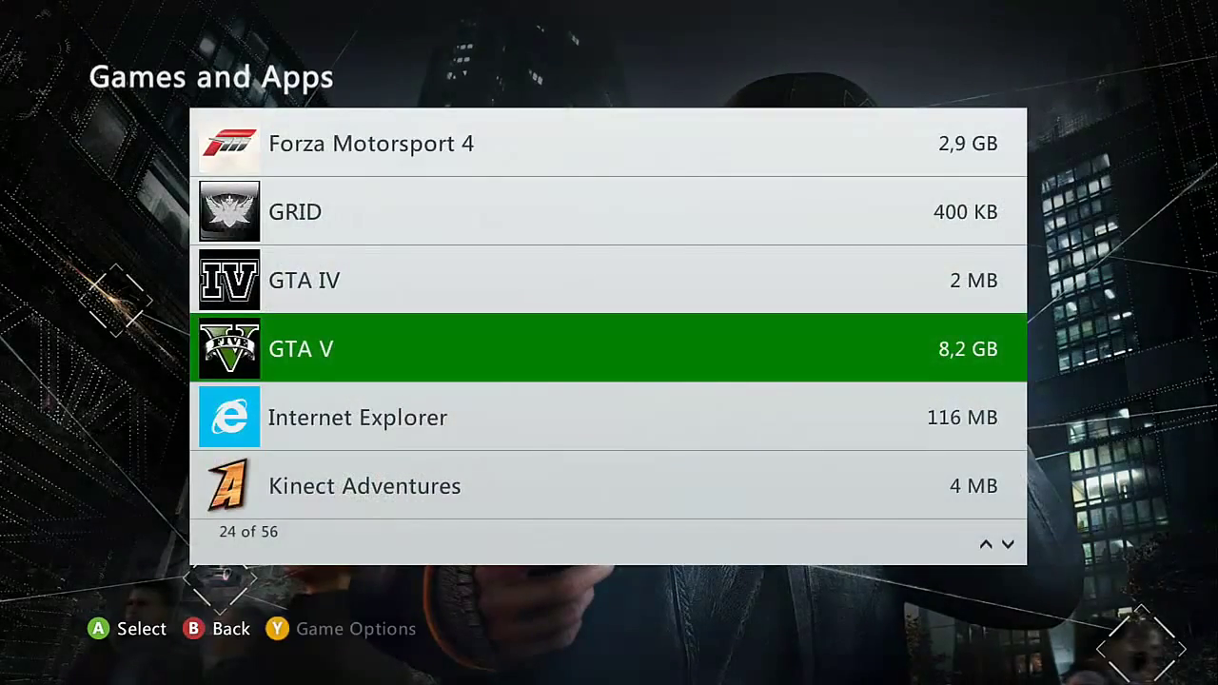
key(Escape)
key(Escape)
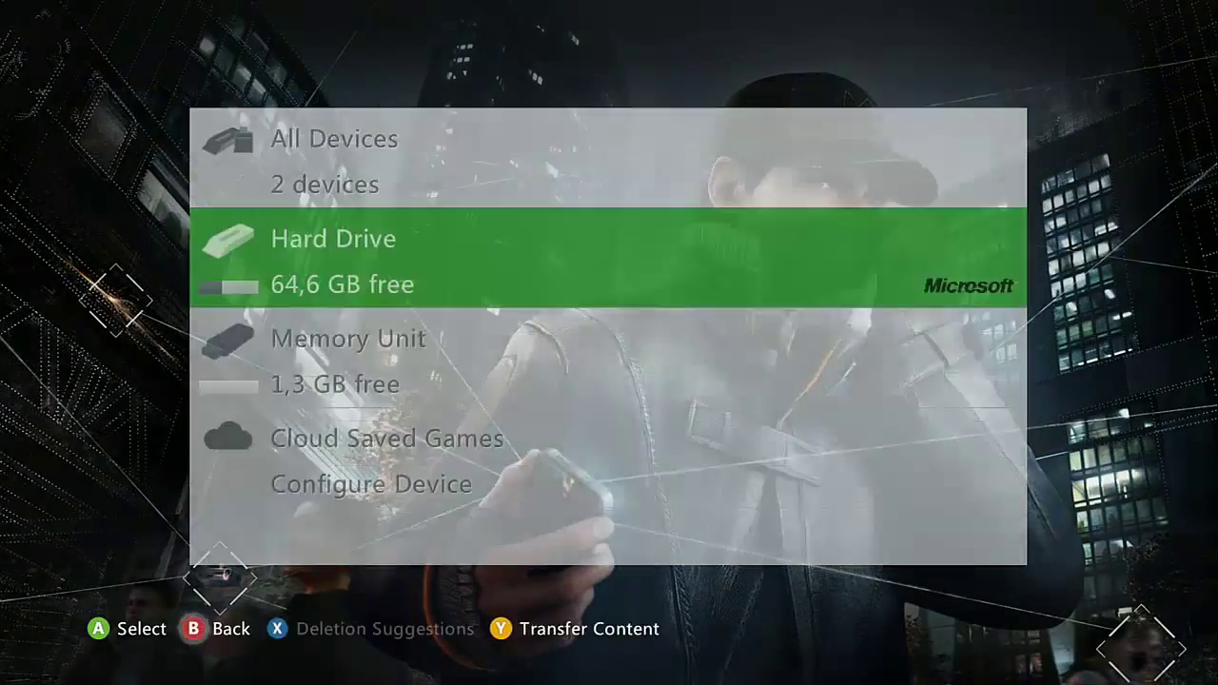
key(Down)
key(Return)
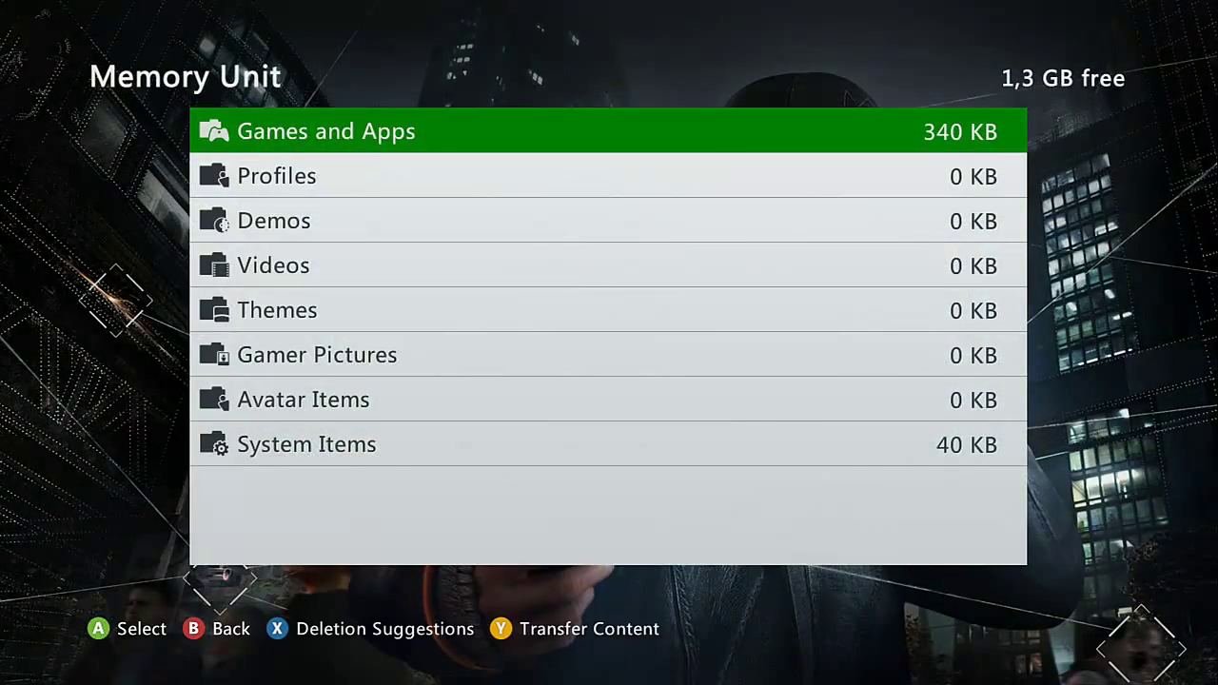
key(Return)
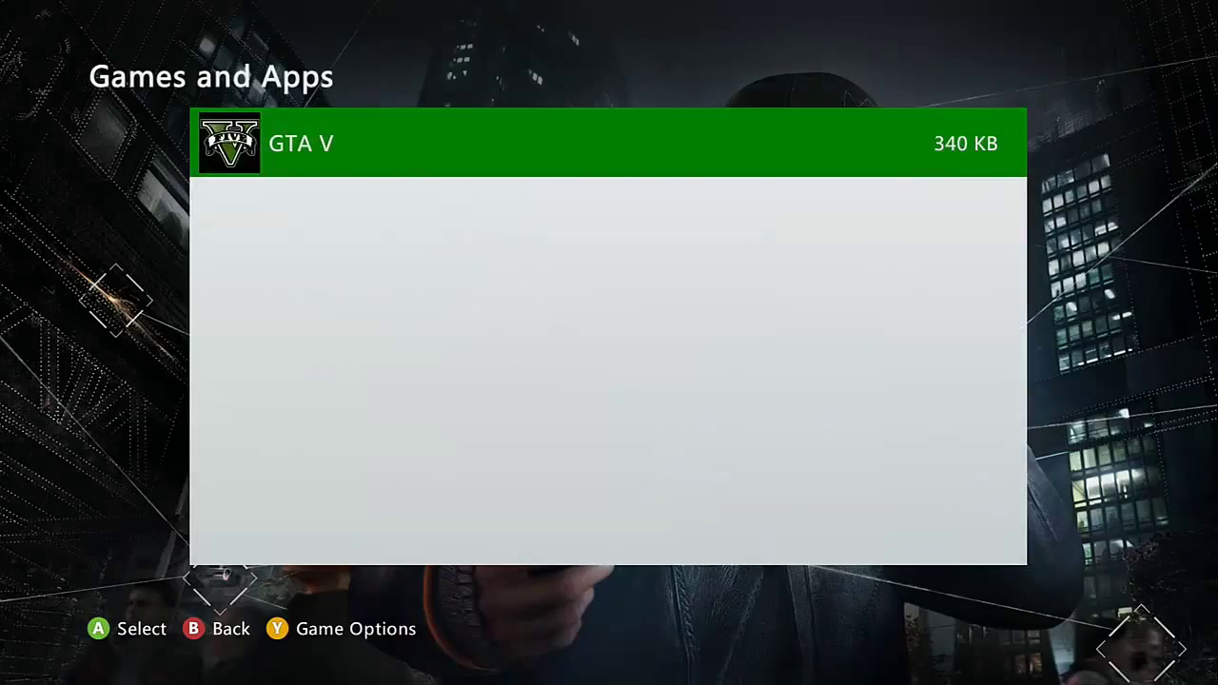
key(Return)
Back out of the Memory Unit and the system settings to the console's home screen.
key(Escape)
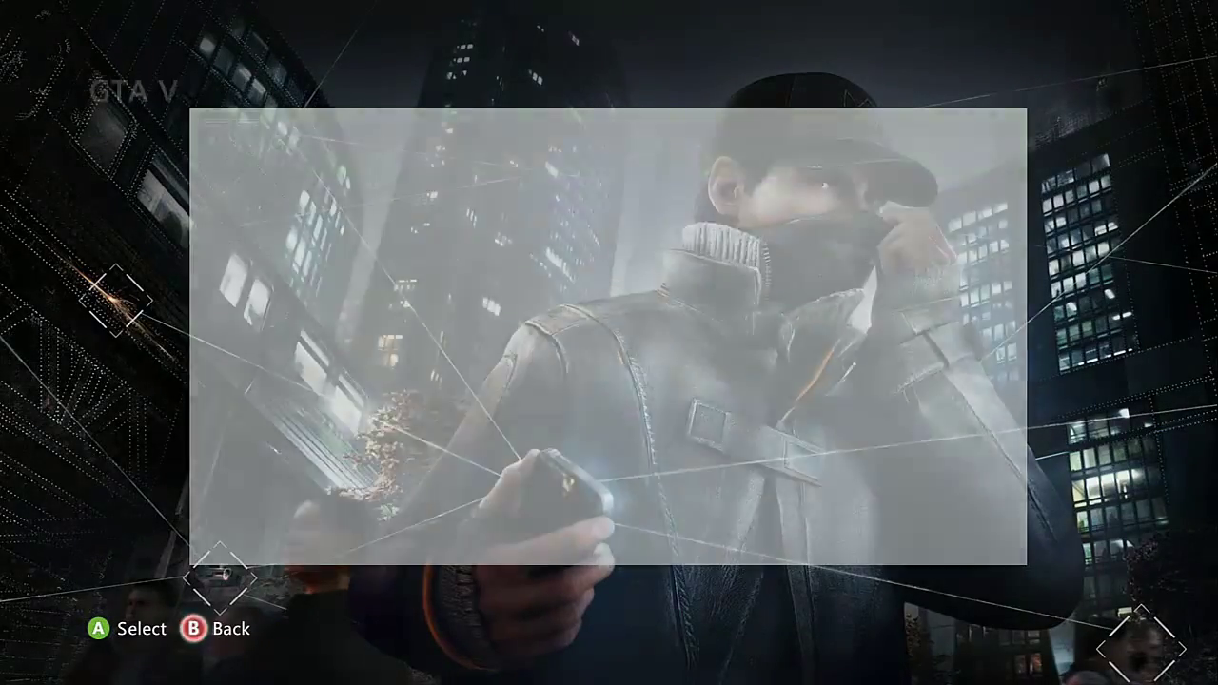
key(Escape)
key(Escape)
key(Escape)
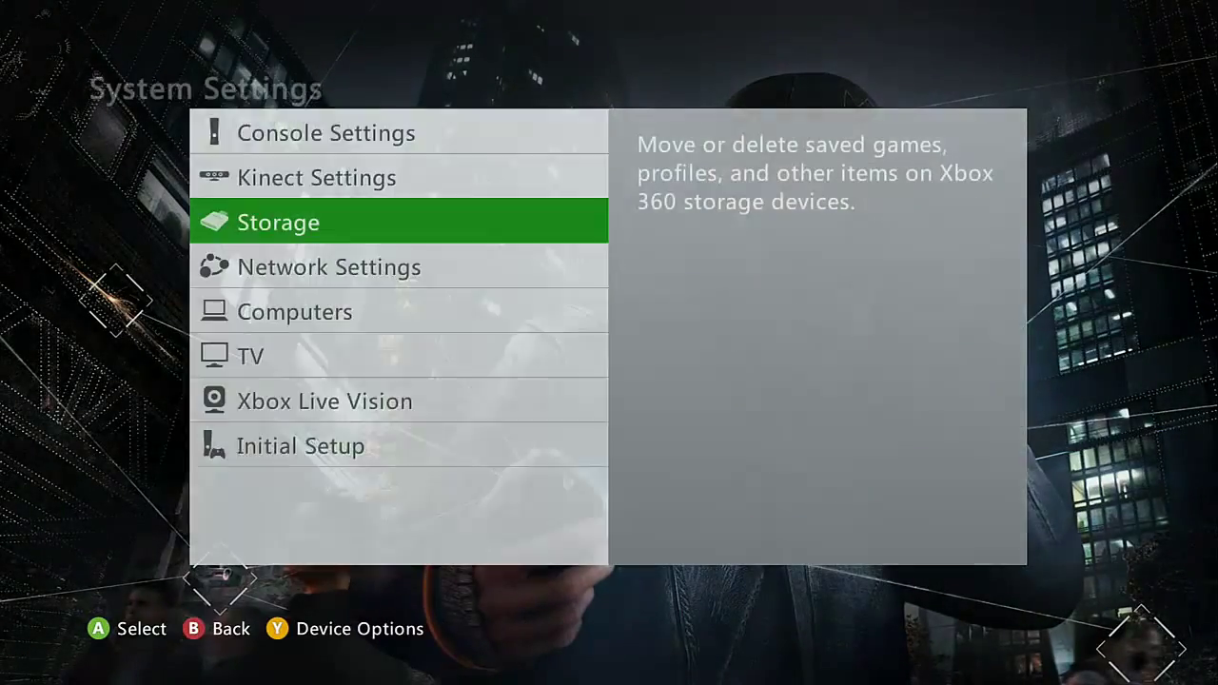
key(Escape)
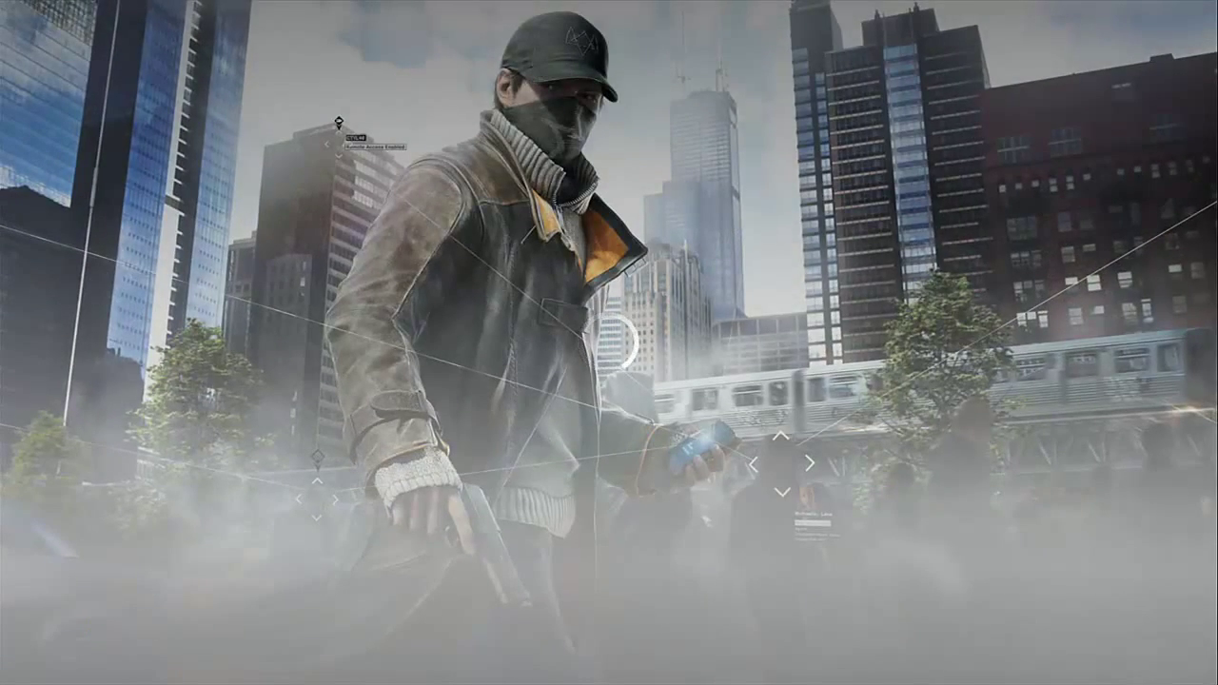
Open the console's Storage settings again, going through System Settings in the Xbox Guide.
key(super)
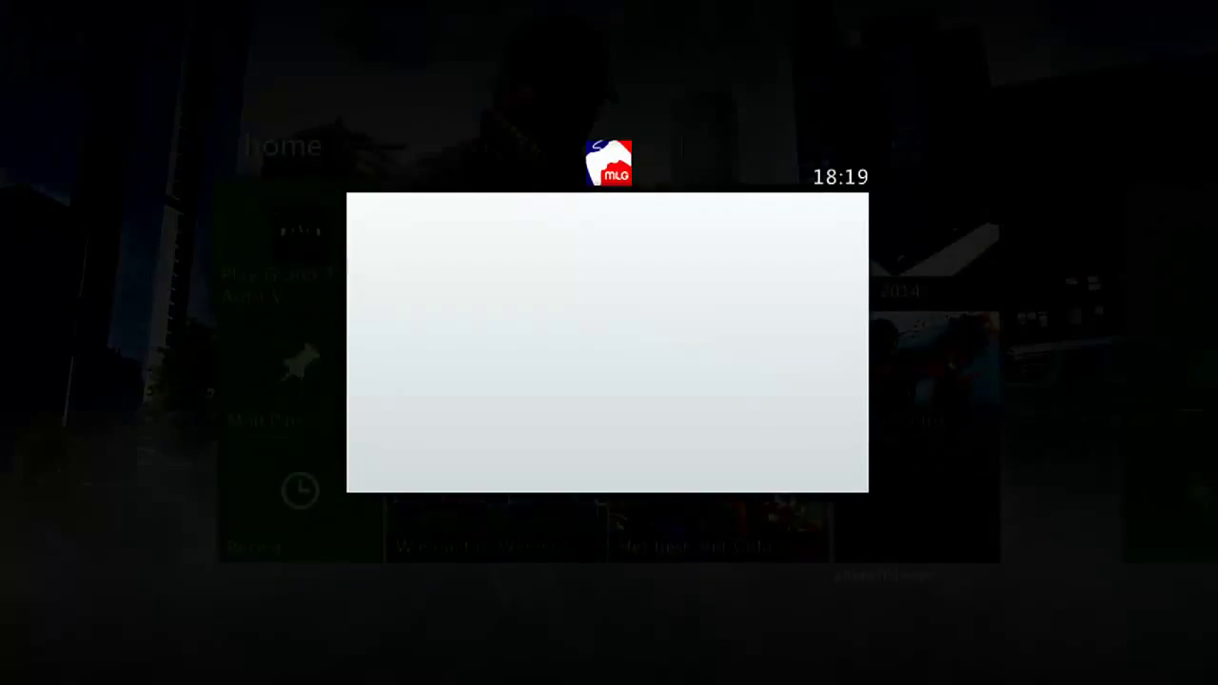
key(Down)
key(Down)
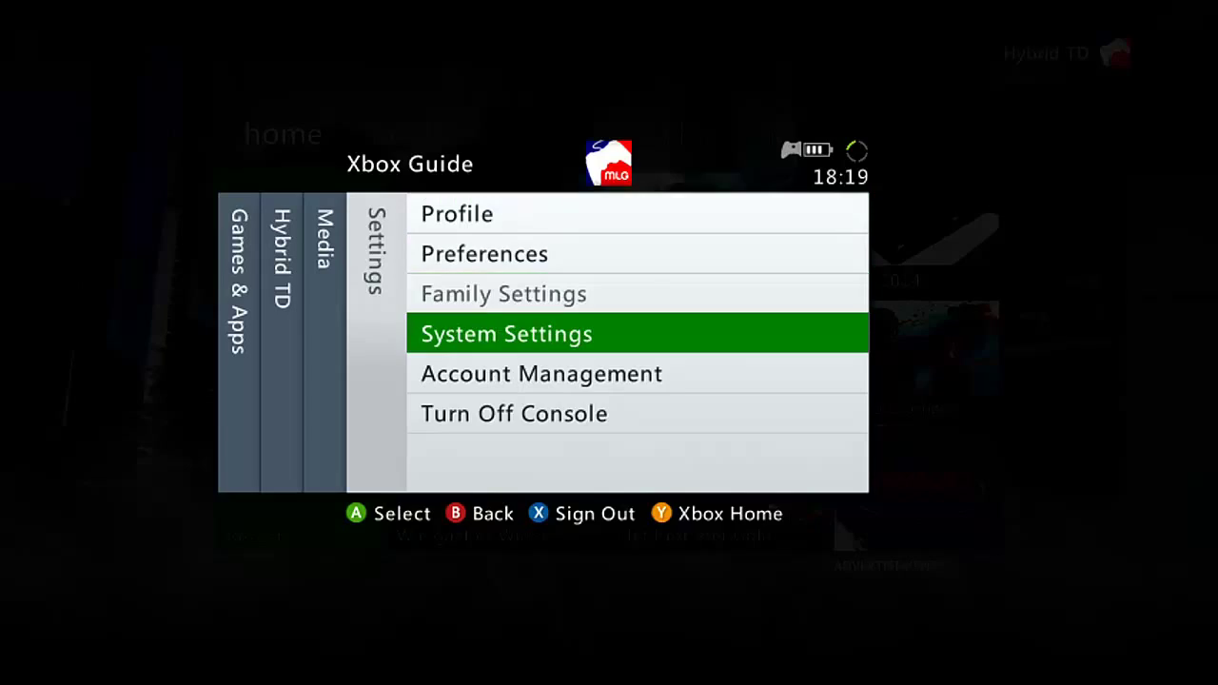
key(Return)
key(Down)
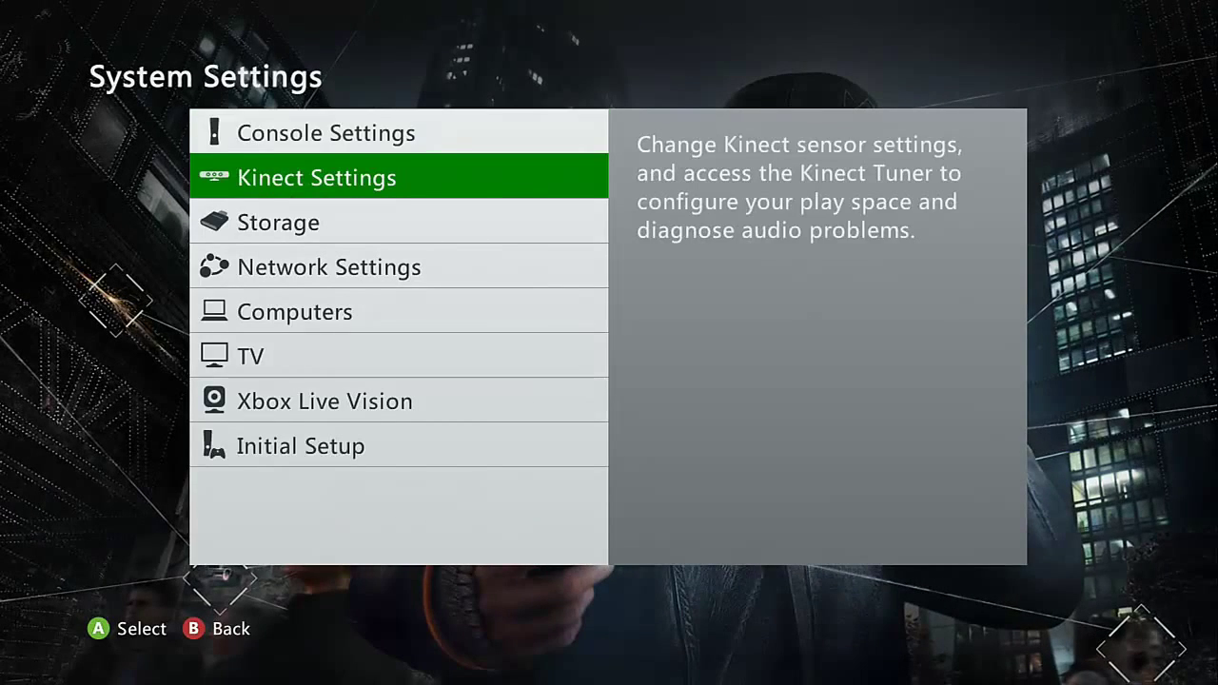
key(Up)
key(Down)
key(Down)
key(Return)
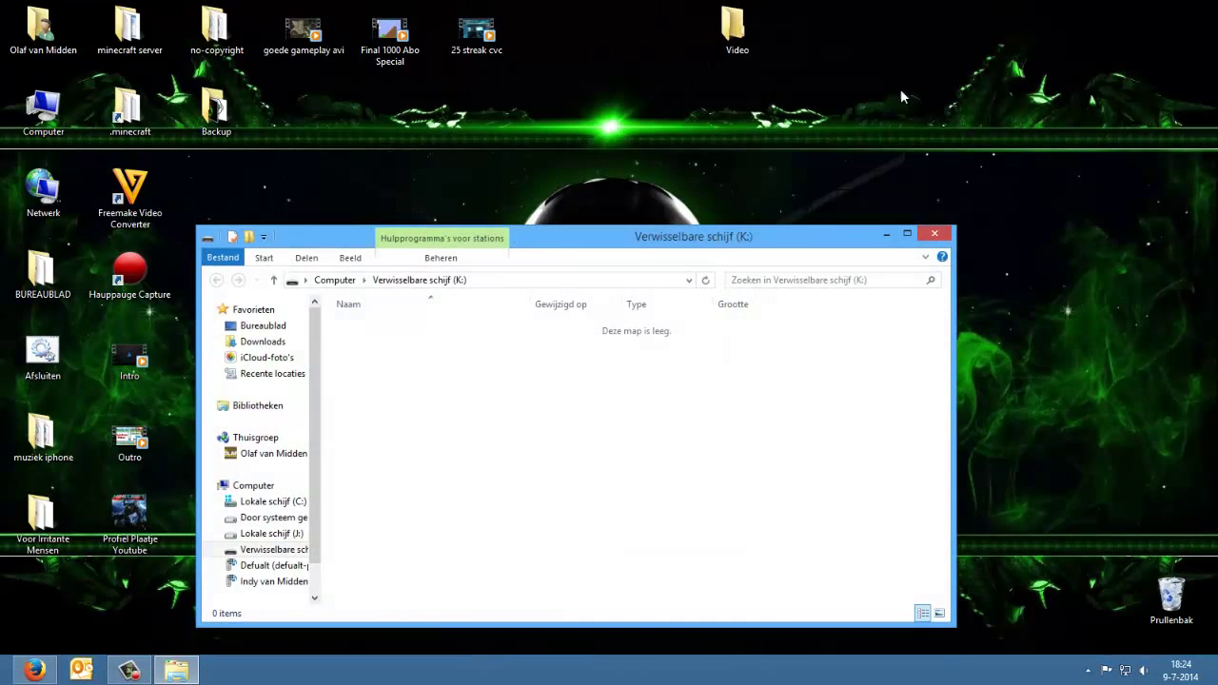
On the PC, check the removable disk (K:) in the Computer drive overview and close the window.
drag(705, 246, 800, 136)
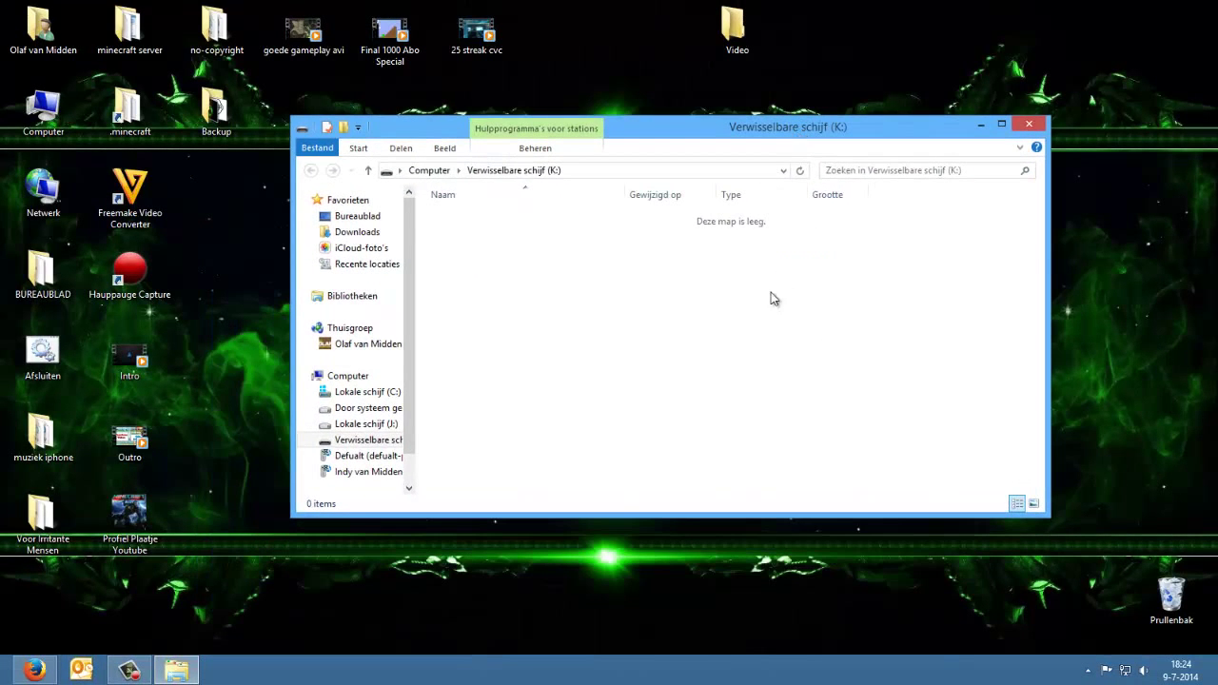
click(411, 171)
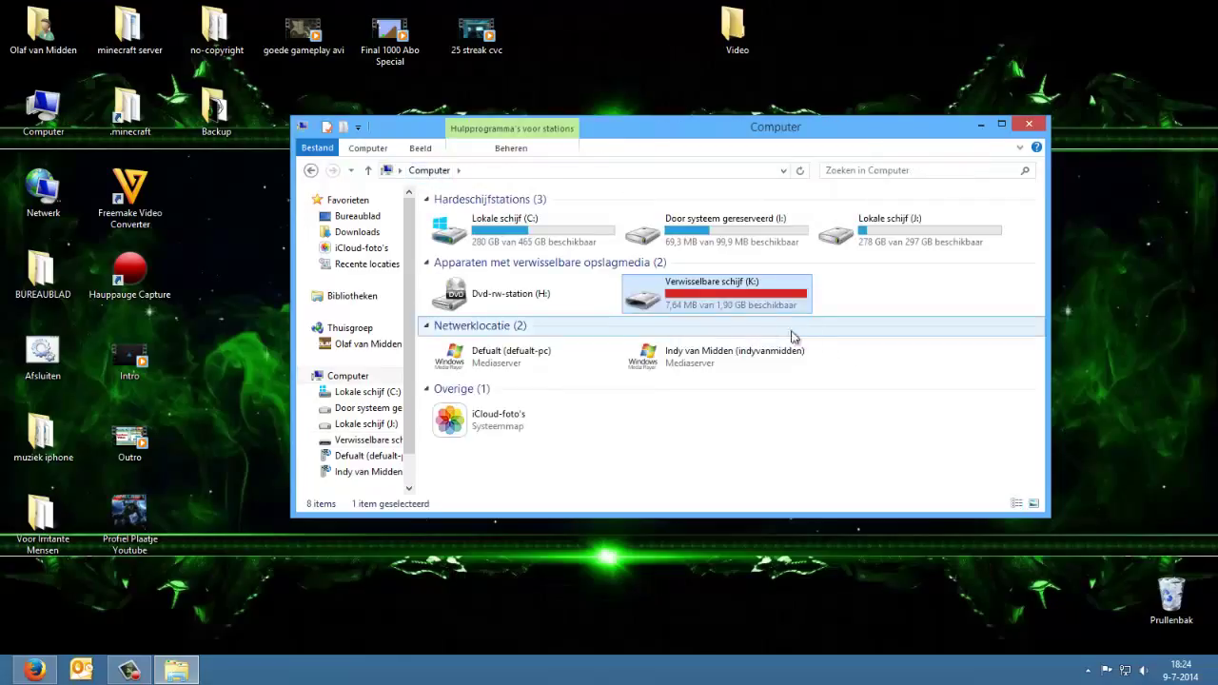
mouse_move(735, 298)
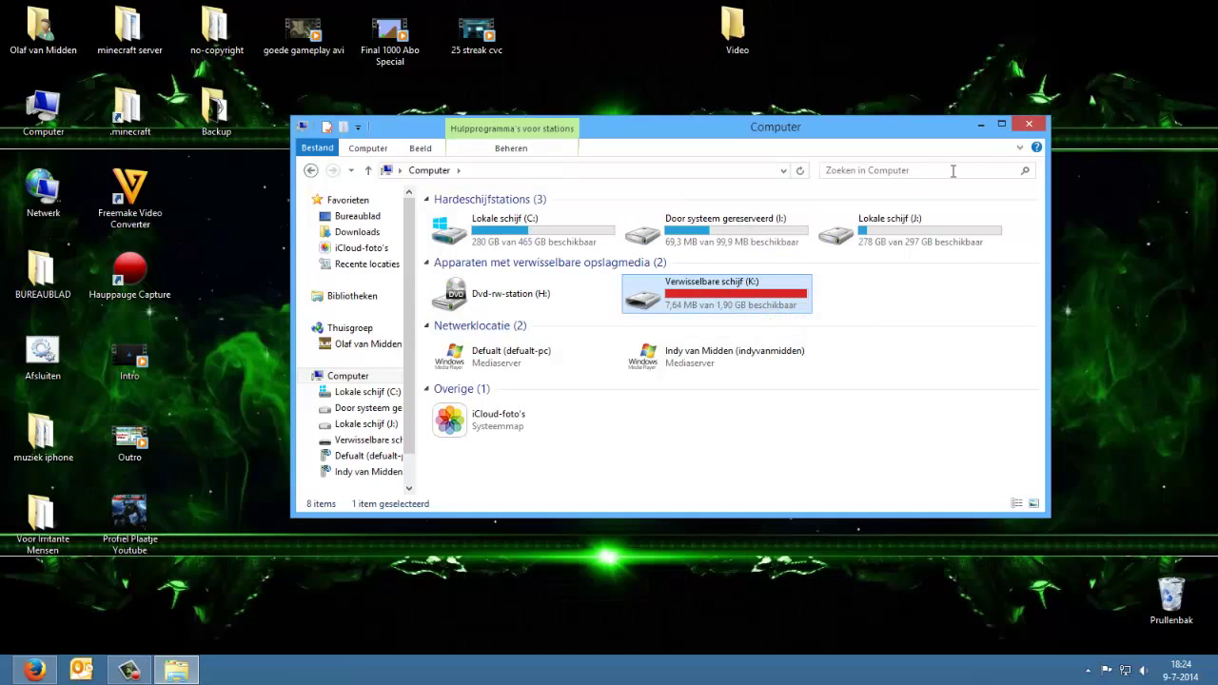
click(1029, 124)
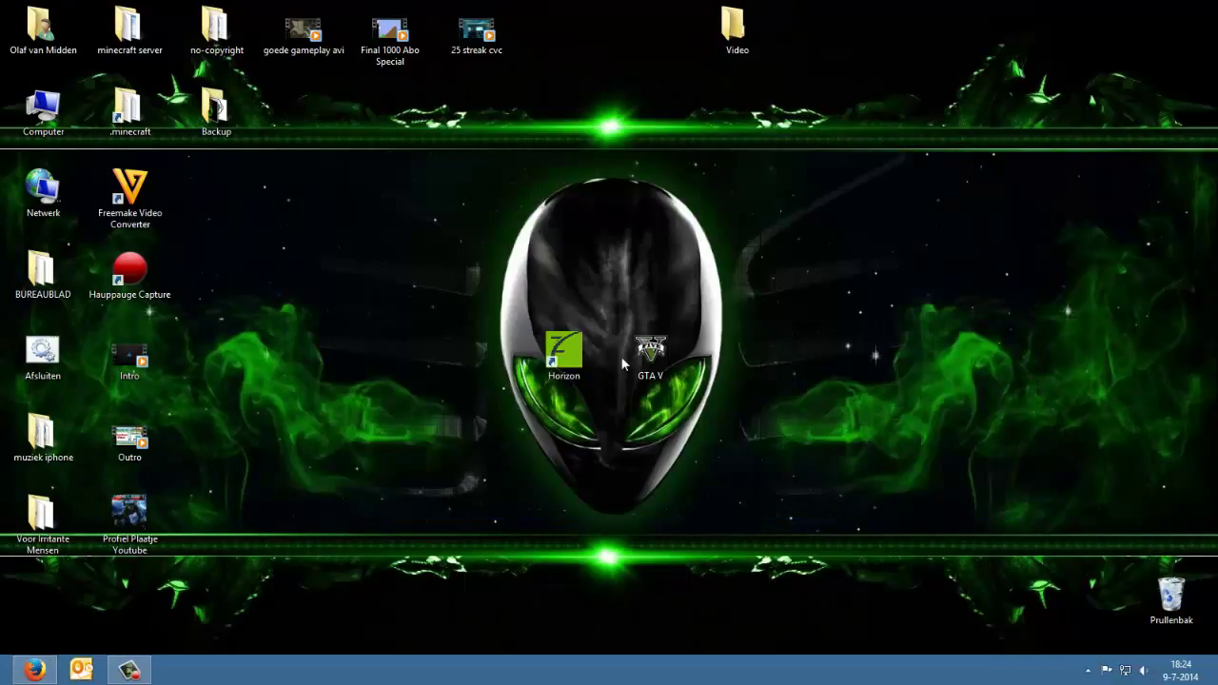
drag(624, 364, 393, 388)
click(434, 386)
drag(612, 321, 449, 408)
click(727, 380)
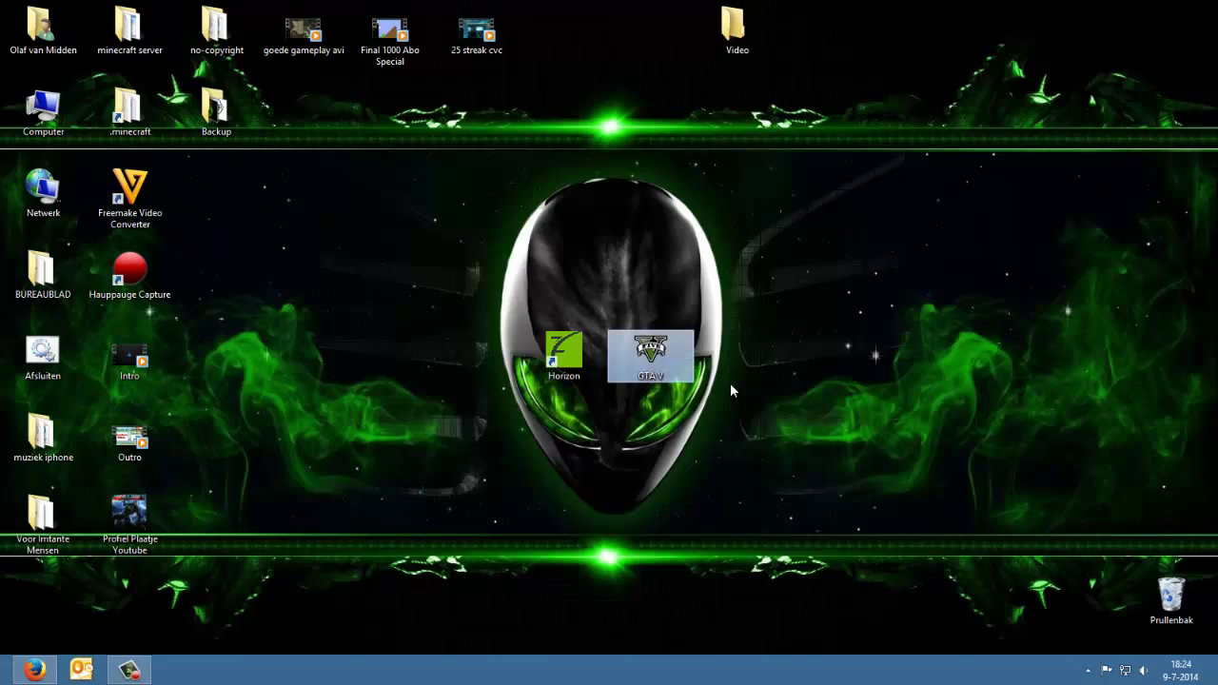
Switch to Firefox and view the X3T-Infinity GTA V Save Editor download page and the HorizonMB page.
mouse_move(34, 670)
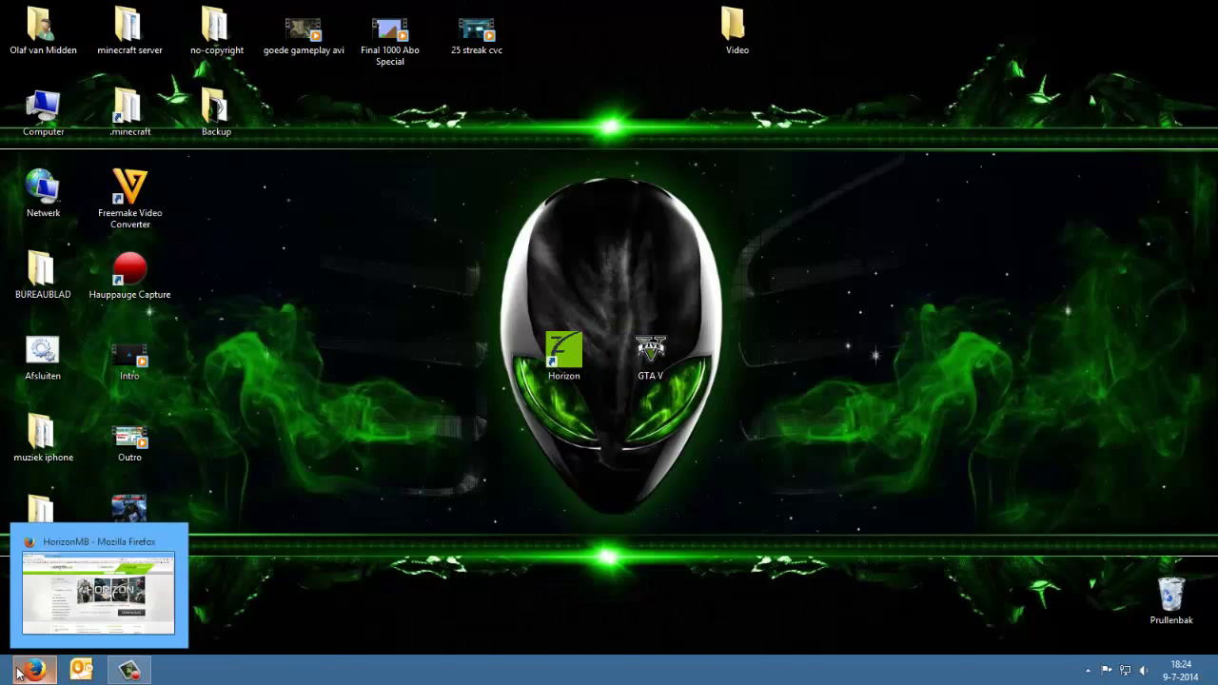
click(44, 643)
click(229, 30)
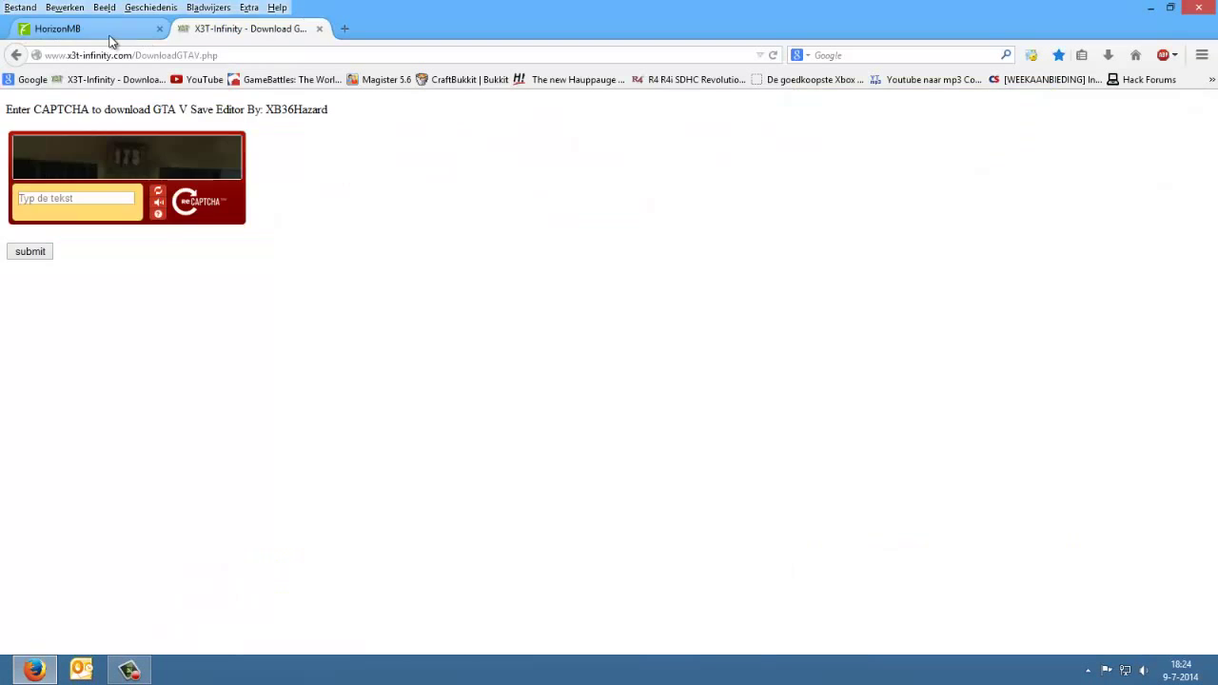
click(126, 36)
click(238, 34)
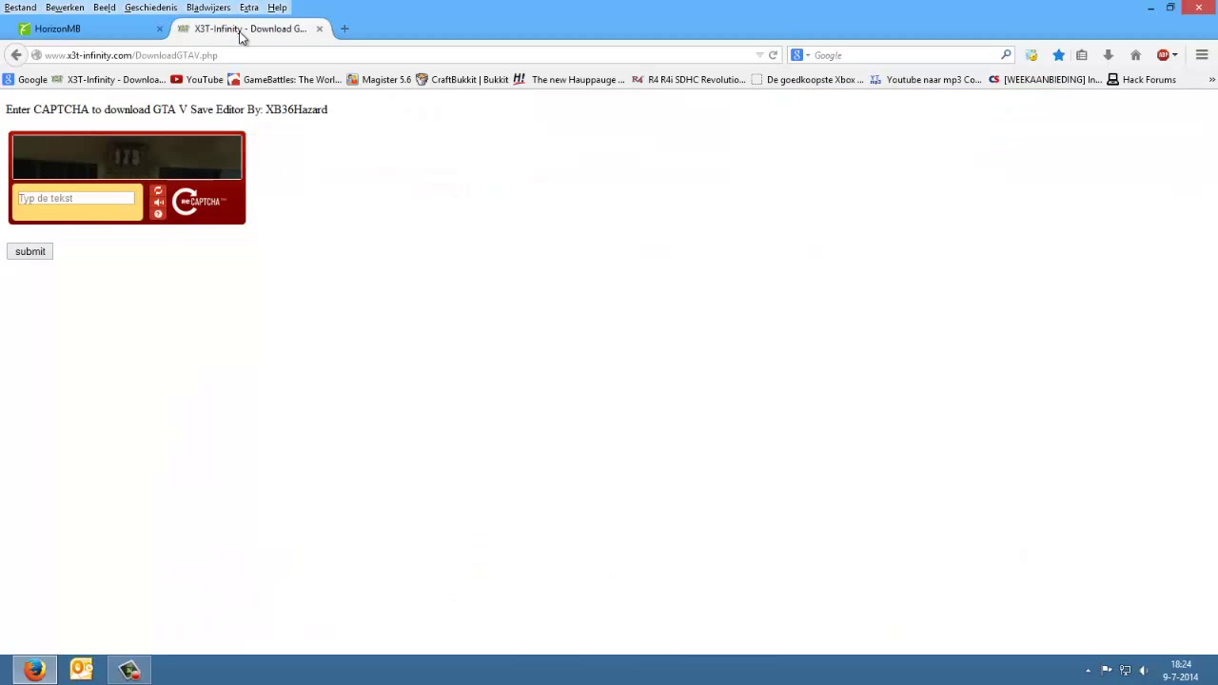
click(118, 34)
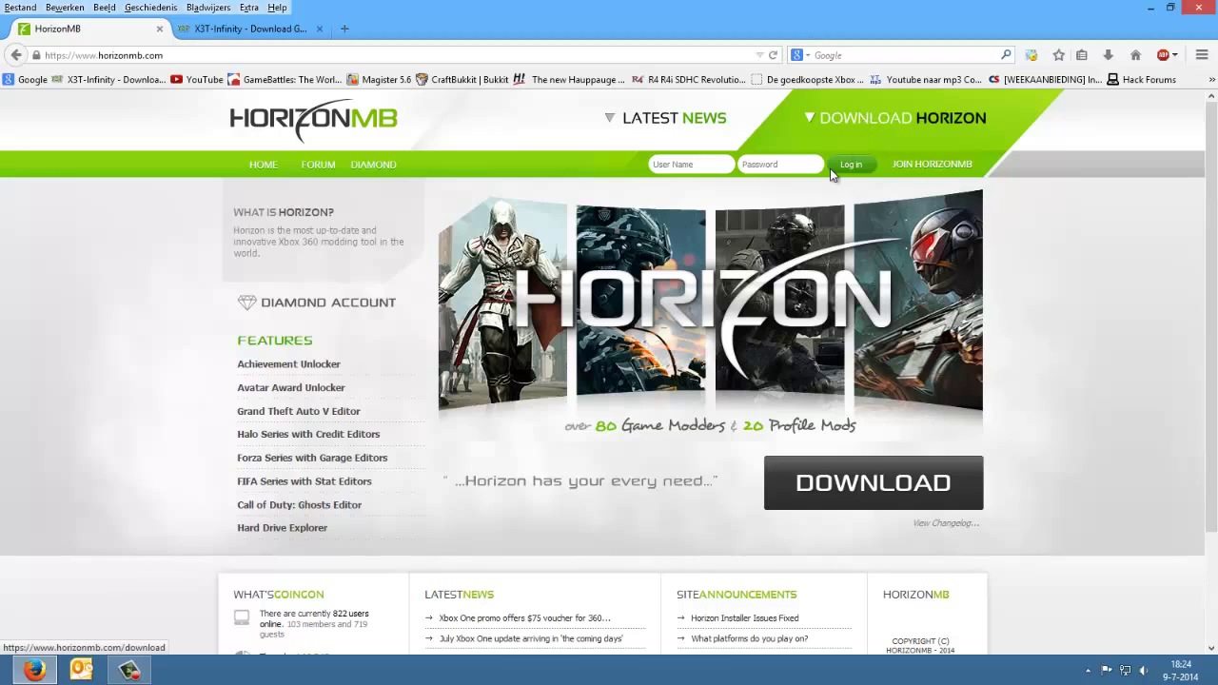
Start the Horizon download from HorizonMB, cancel saving horizon-setup.exe and choose no action for the antivirus alert.
click(895, 493)
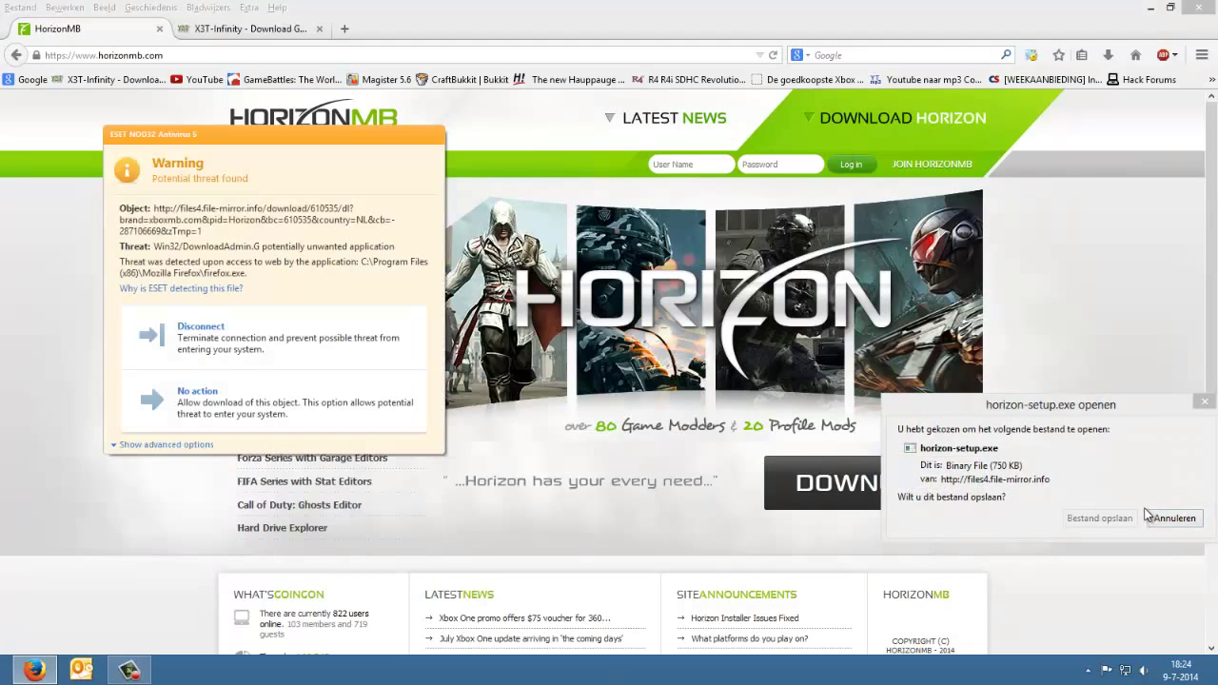
click(1175, 518)
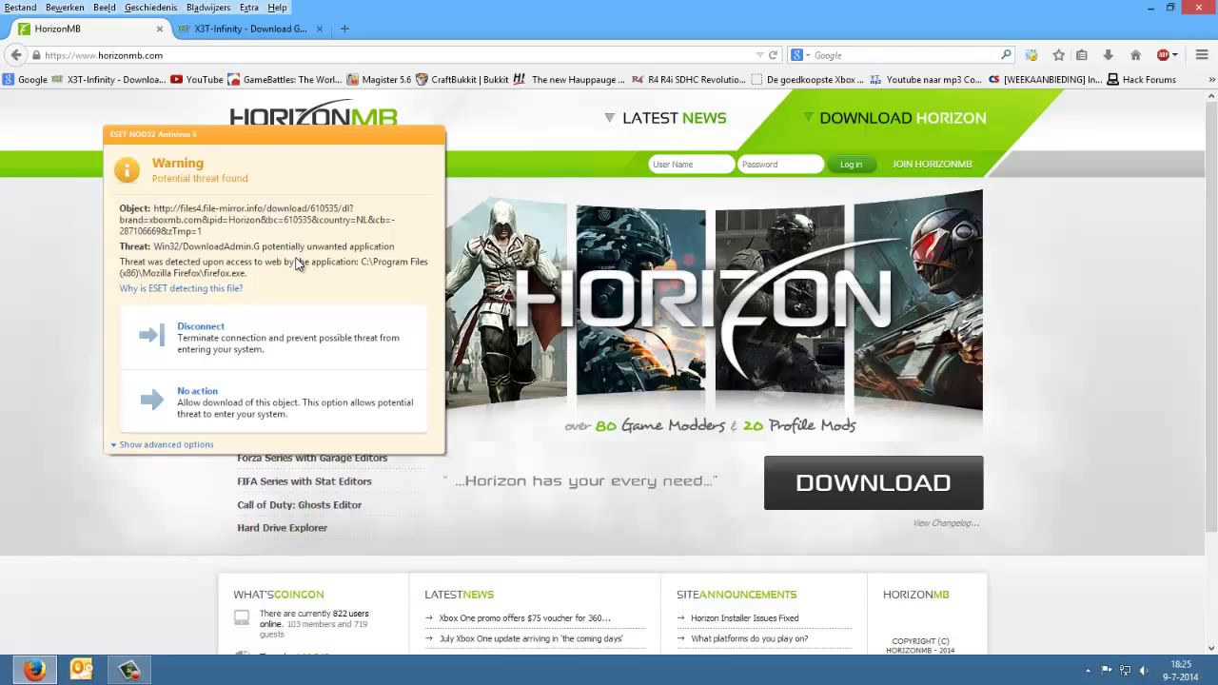
click(233, 415)
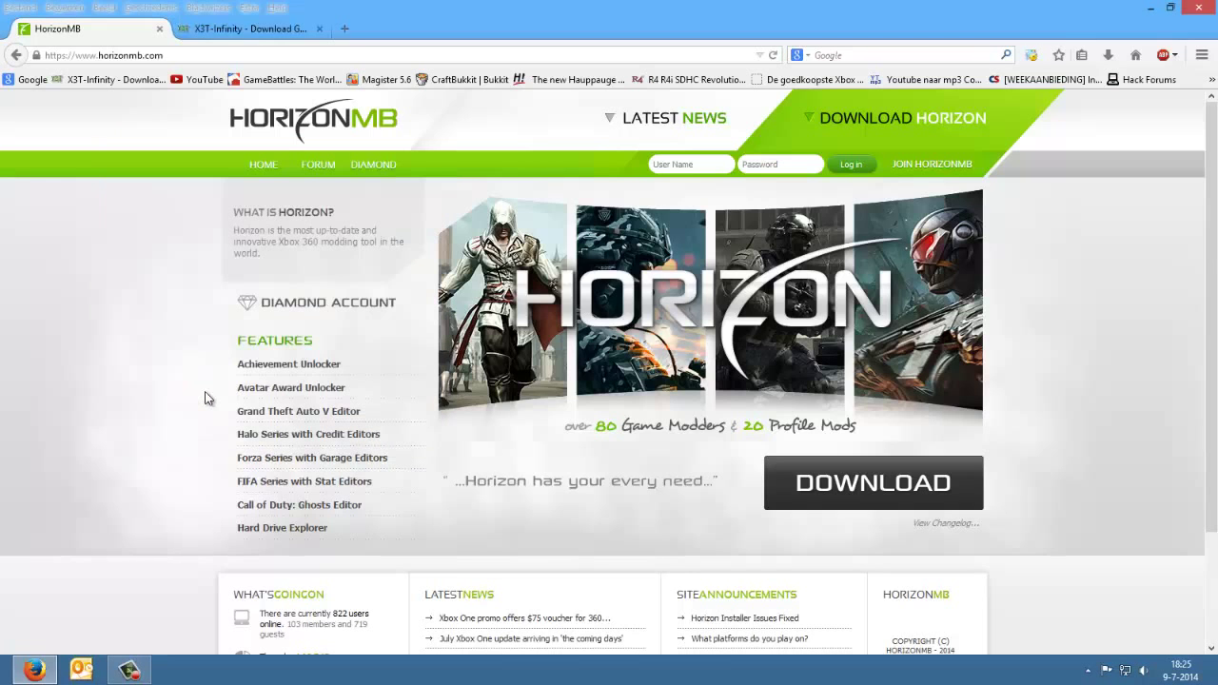
scroll(404, 138, down, 4)
scroll(219, 374, up, 4)
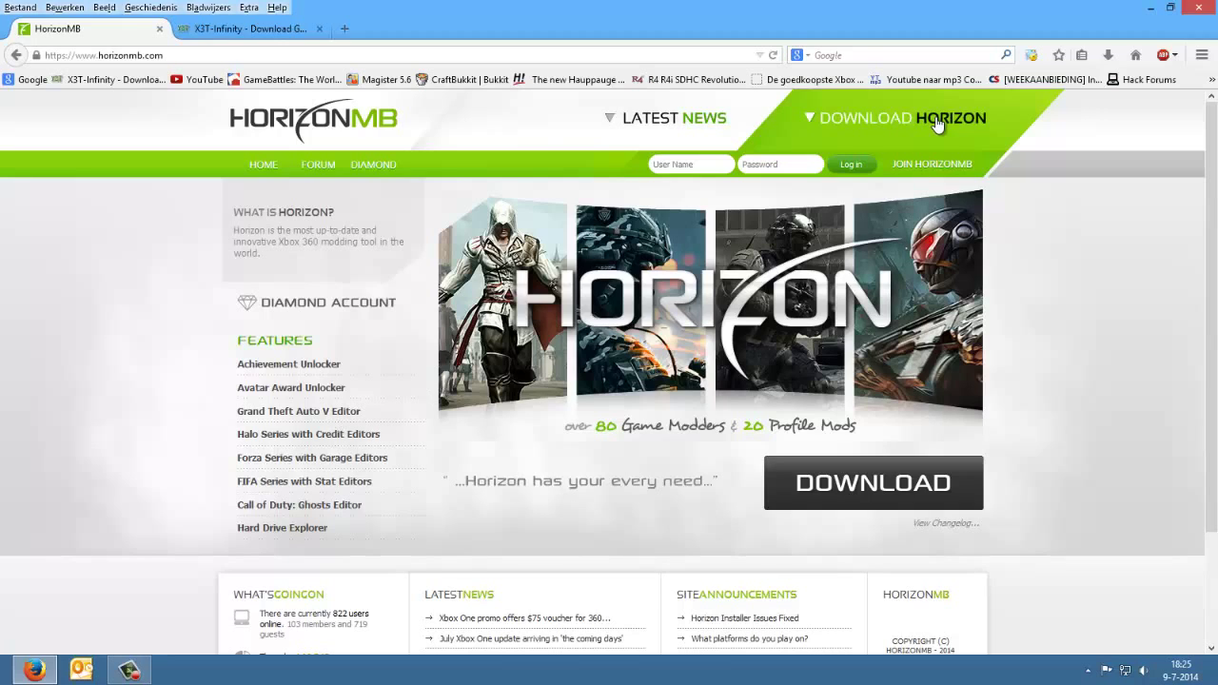
Search Google for "horizon download", look over the results and close that tab.
click(33, 80)
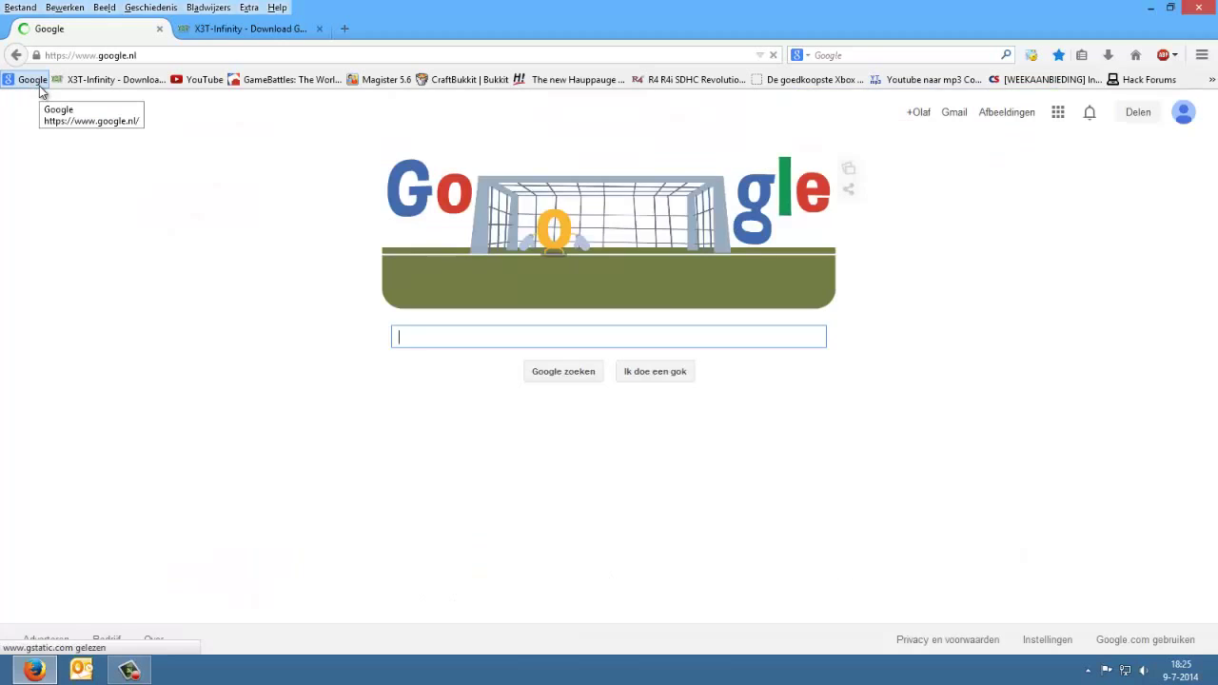
text(hor)
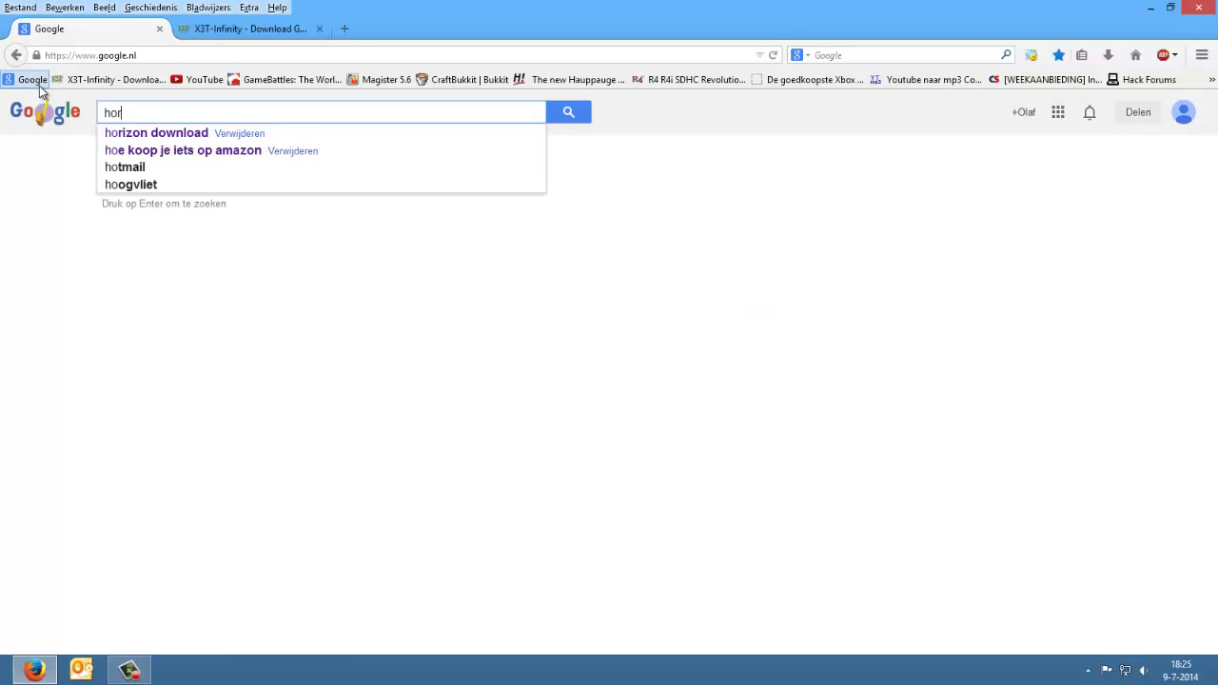
text(zon)
key(BackSpace)
key(BackSpace)
key(BackSpace)
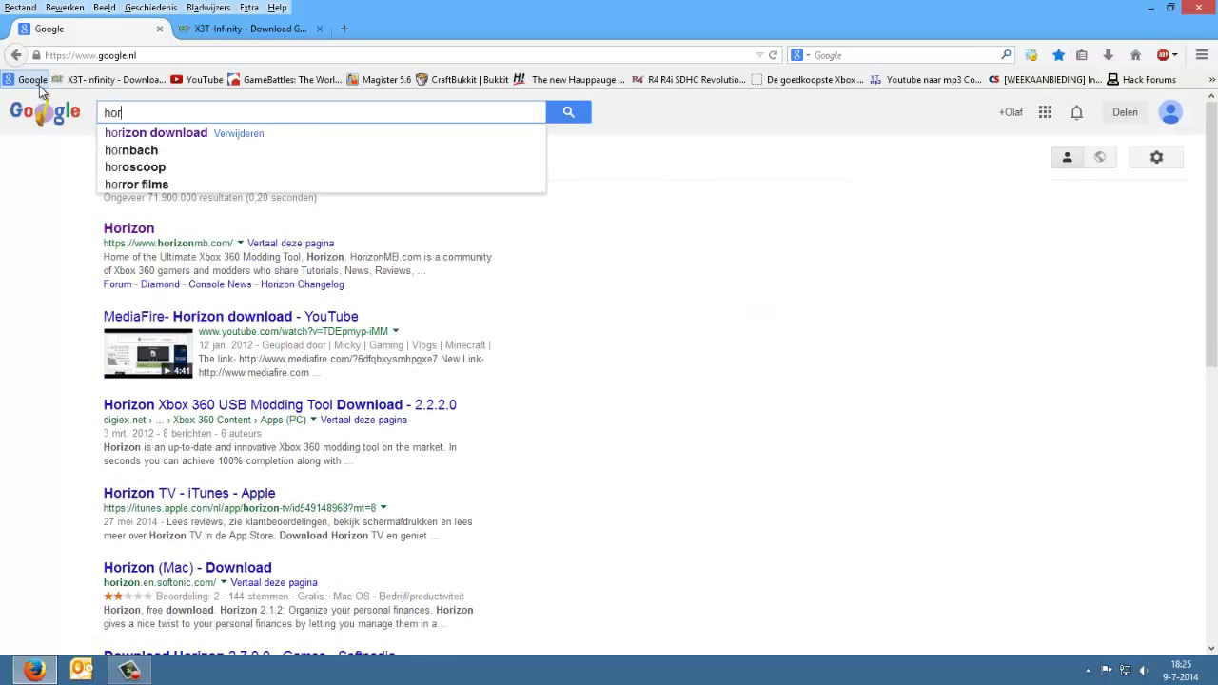
text(izon downoad)
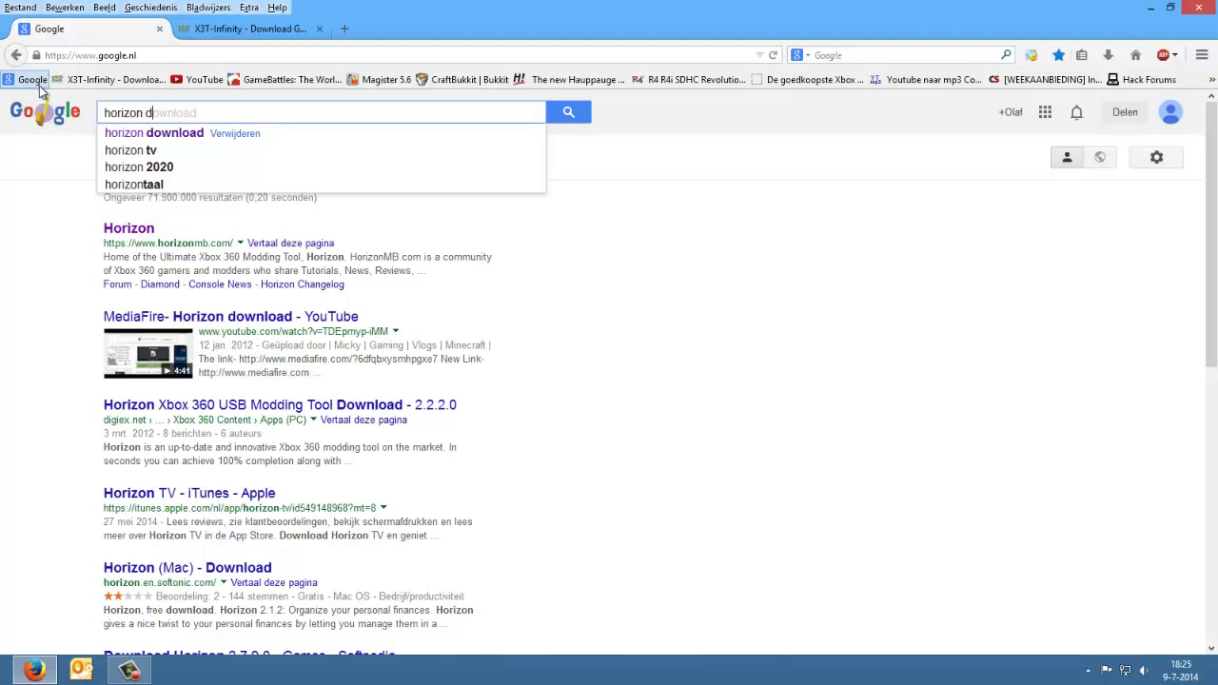
key(BackSpace)
key(BackSpace)
key(BackSpace)
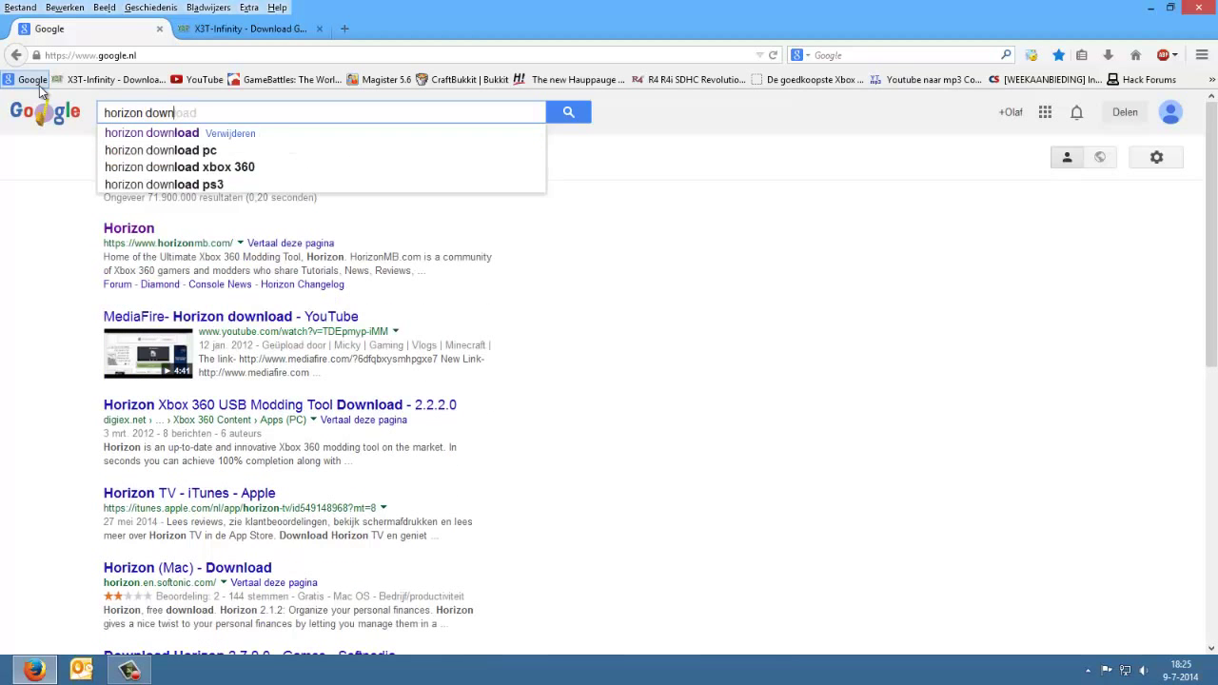
text(load)
key(Return)
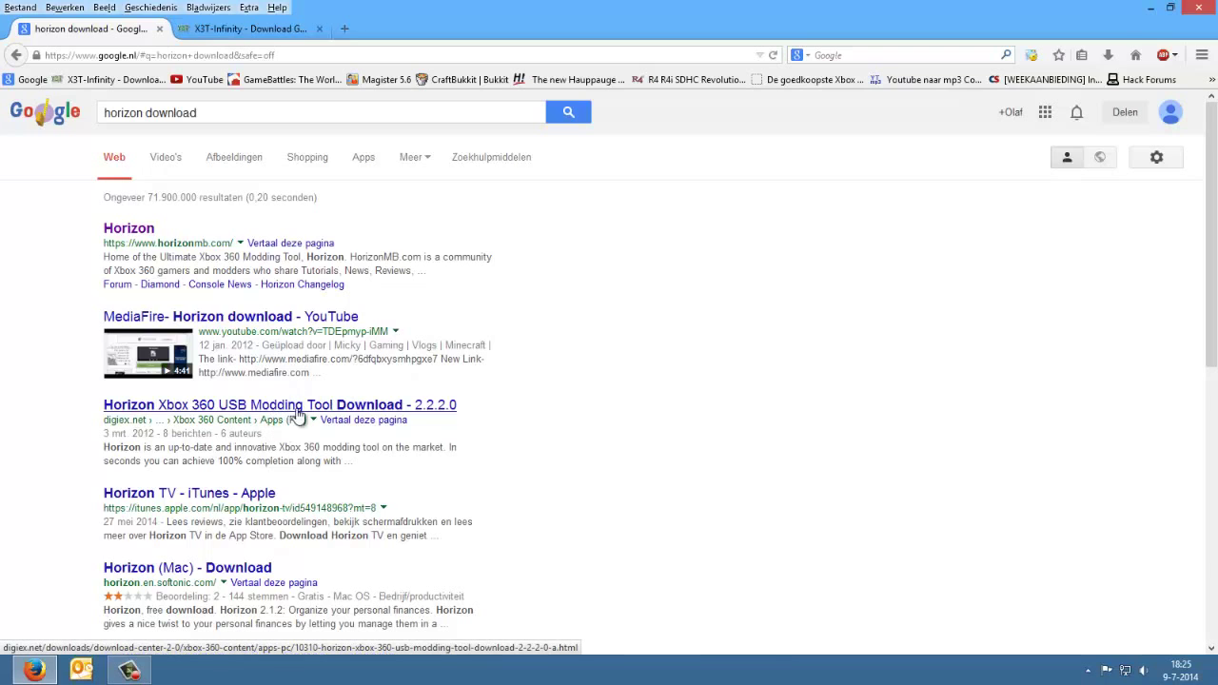
middle_click(92, 31)
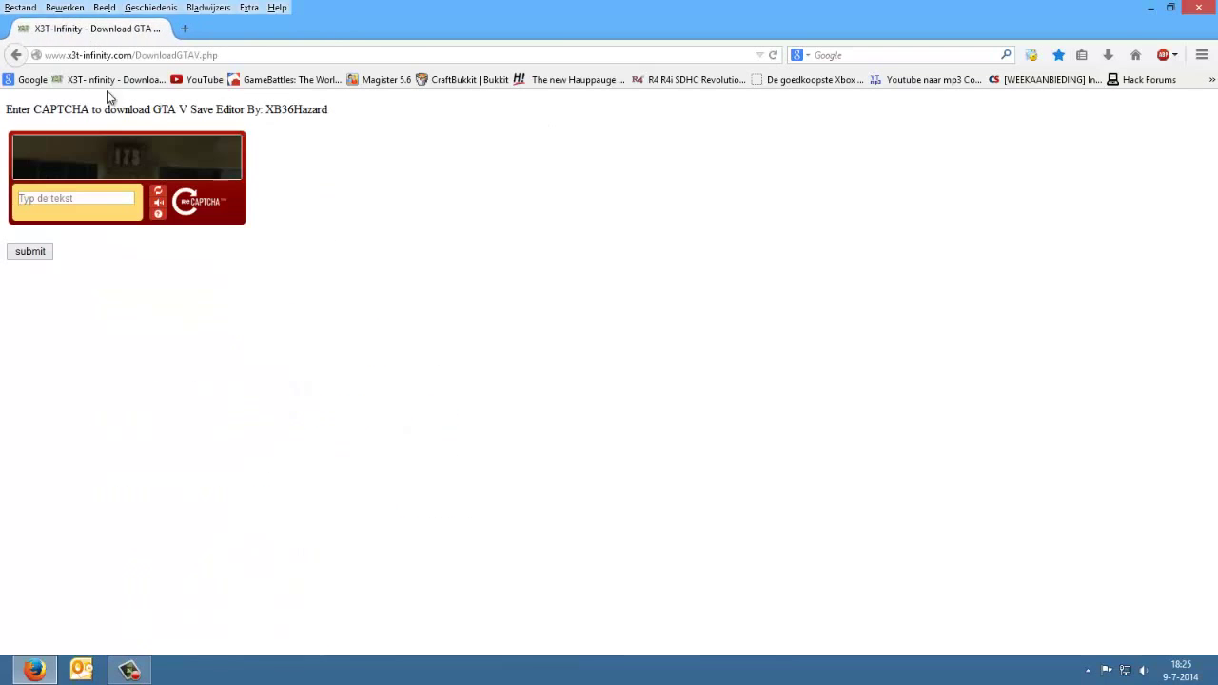
Look at the Horizon and GTA V shortcuts on the desktop and return to Firefox.
click(1150, 8)
click(565, 354)
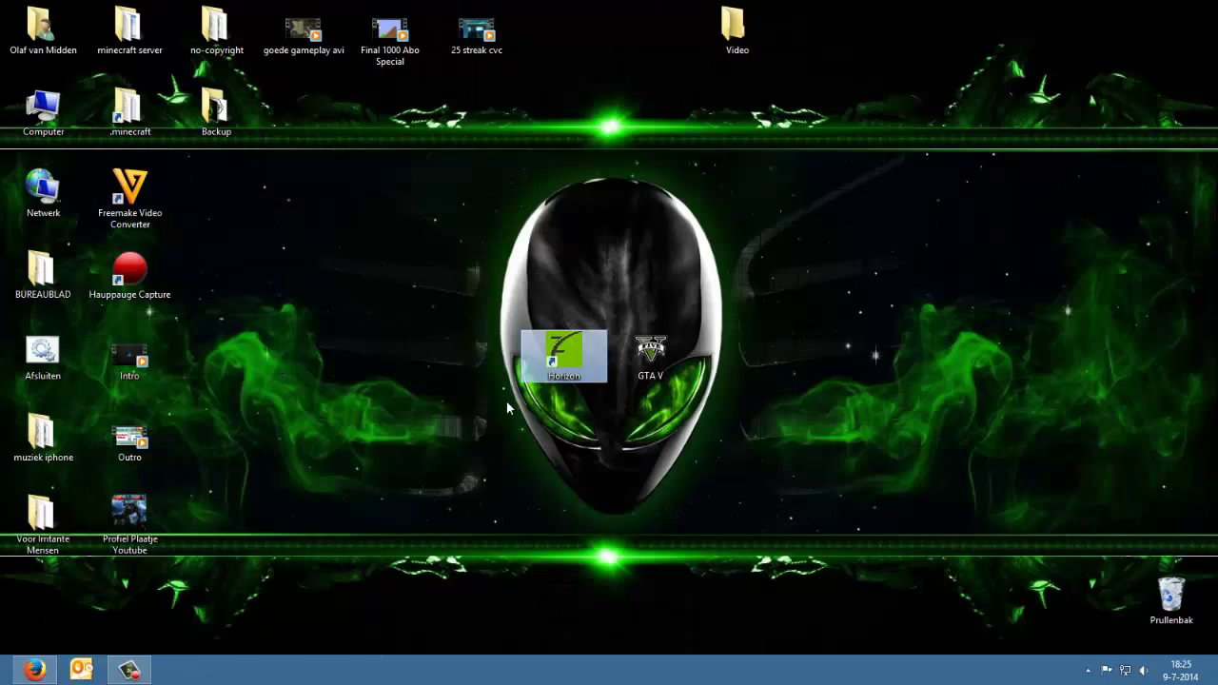
click(34, 670)
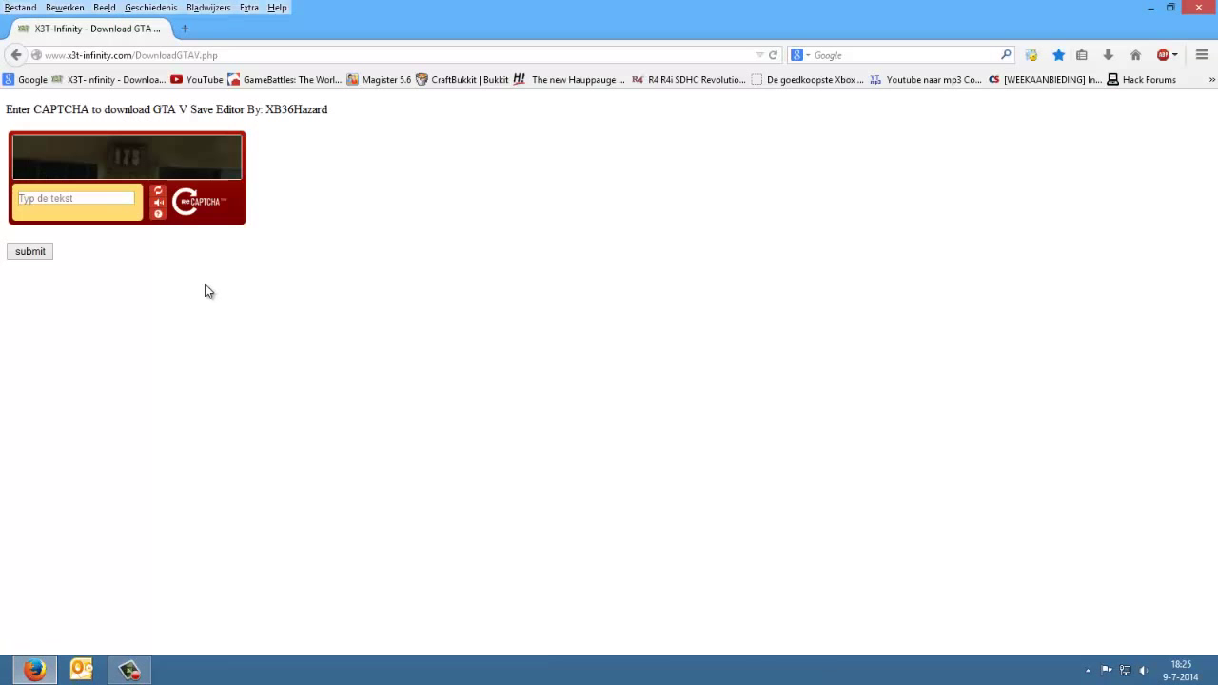
Reopen the HorizonMB home page in a new tab from the browsing history, place it before the X3T-Infinity tab, and minimise Firefox.
click(122, 54)
click(702, 406)
click(152, 8)
click(186, 30)
click(151, 7)
click(177, 151)
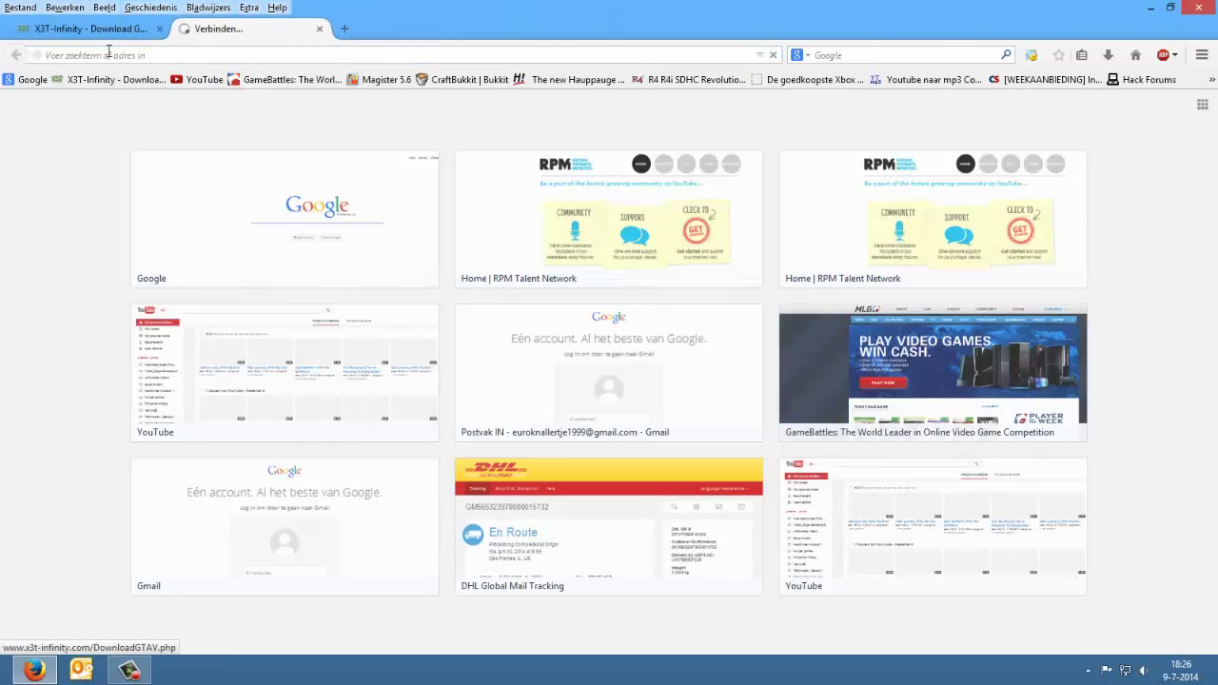
click(109, 31)
drag(231, 31, 54, 30)
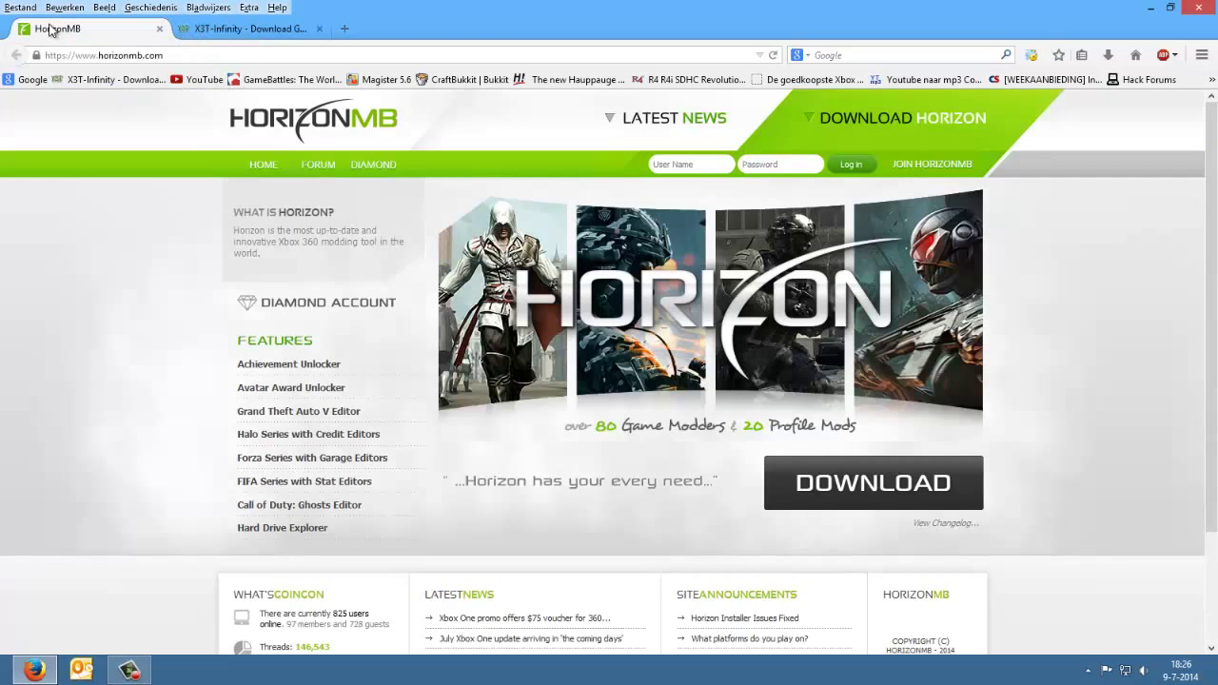
click(1143, 7)
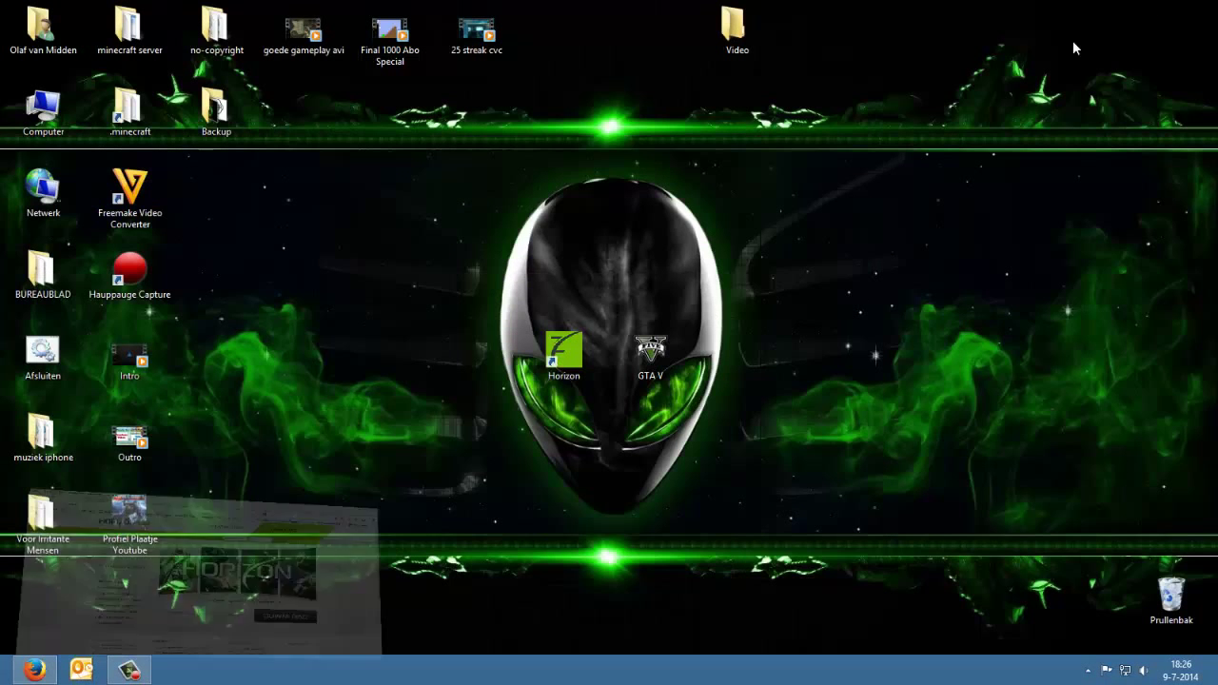
Launch Horizon from its desktop shortcut, minimising the screen recorder panel and keeping Horizon in a movable window.
drag(817, 329, 430, 338)
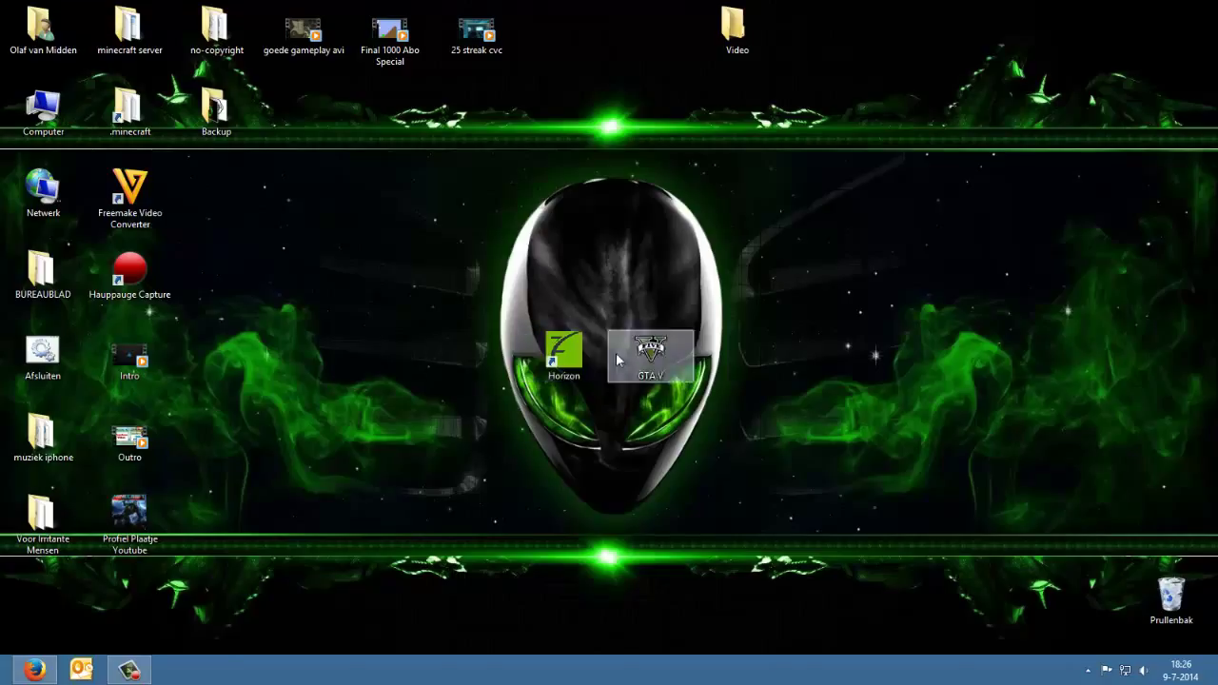
click(952, 335)
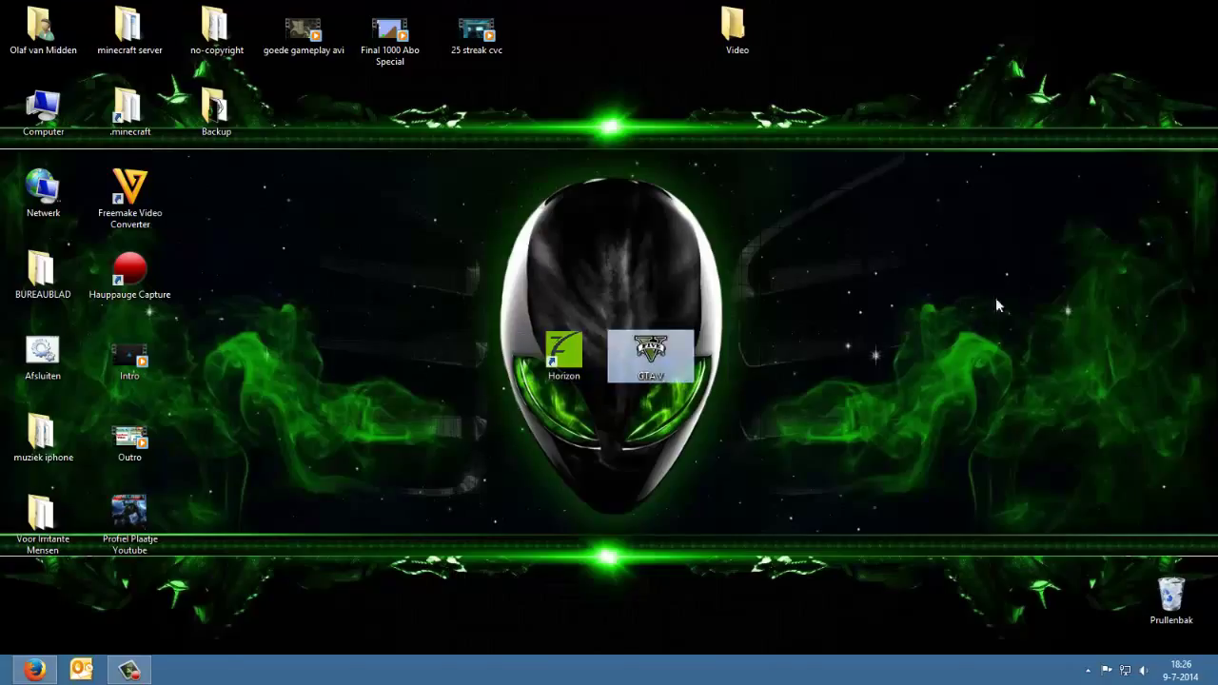
double_click(576, 355)
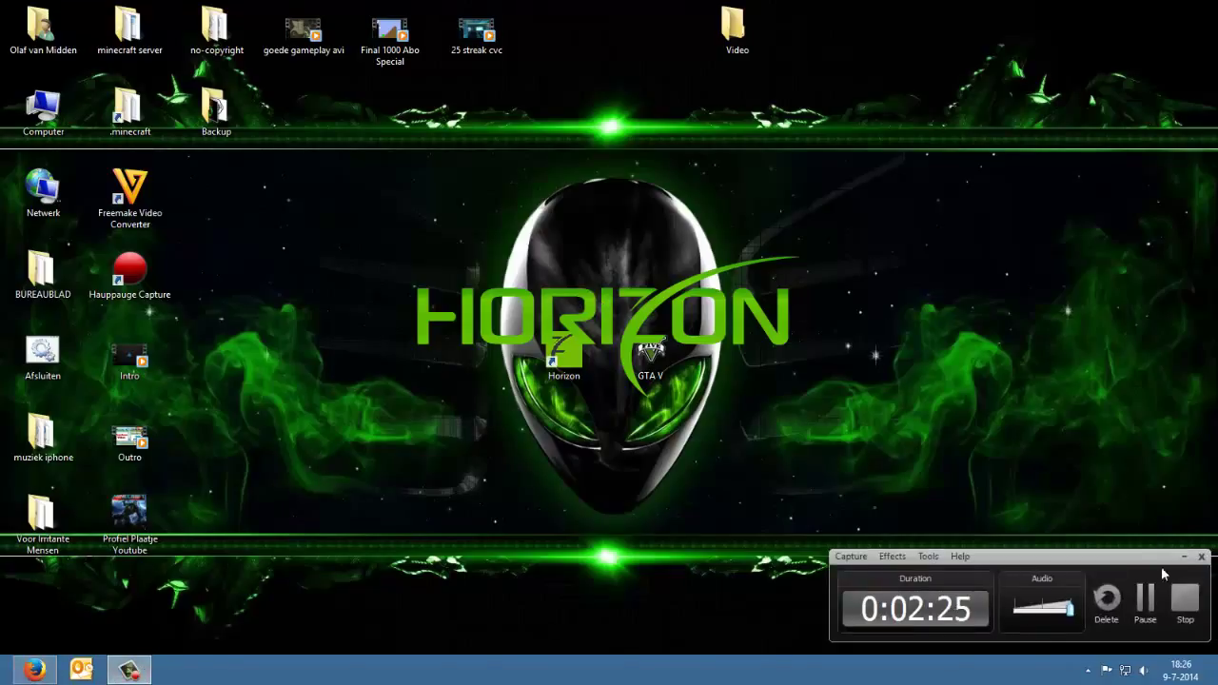
click(1184, 557)
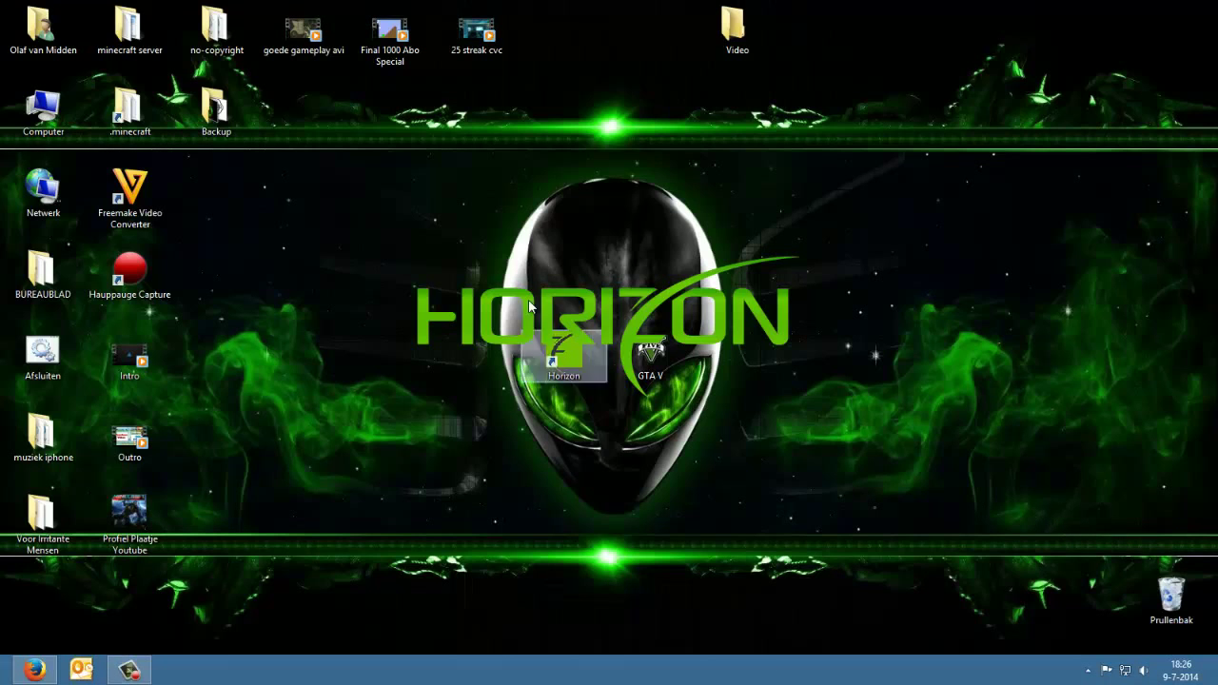
double_click(561, 352)
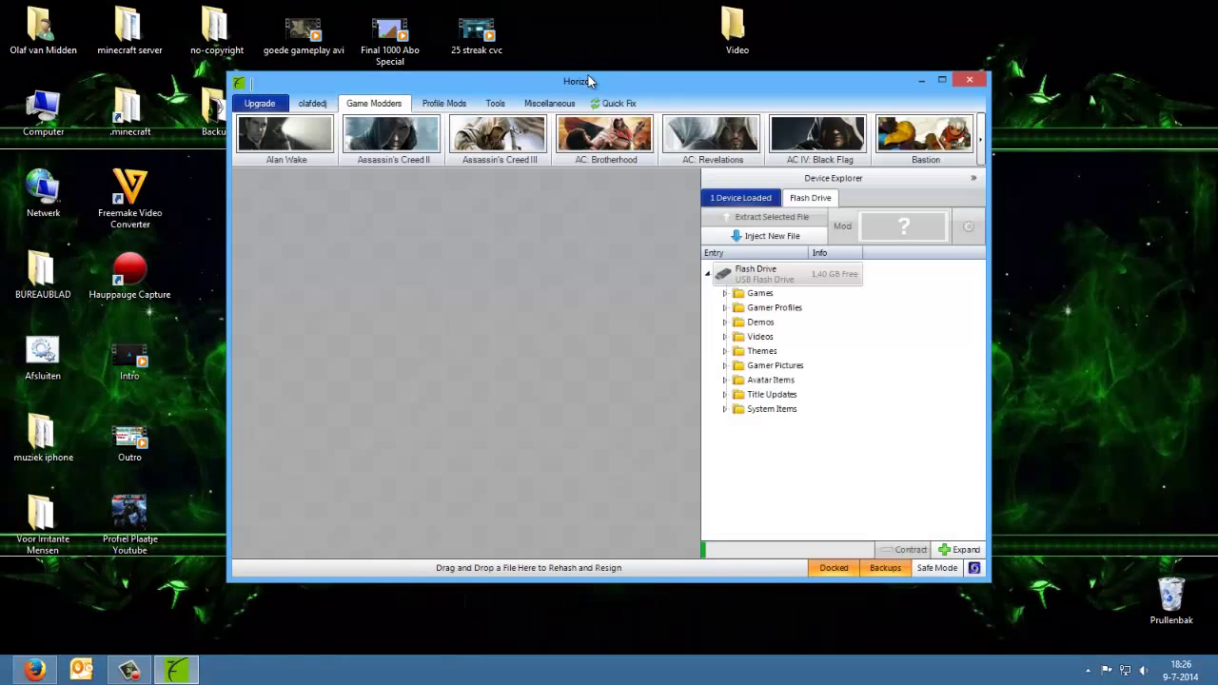
drag(613, 82, 597, 74)
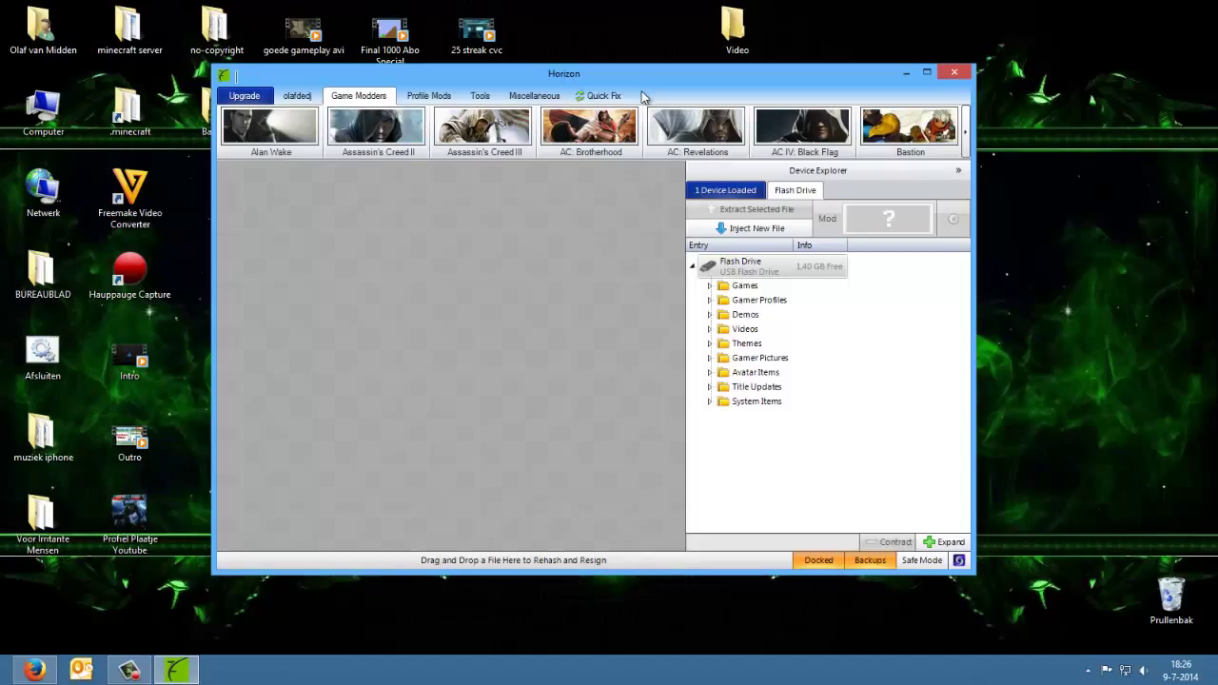
click(927, 73)
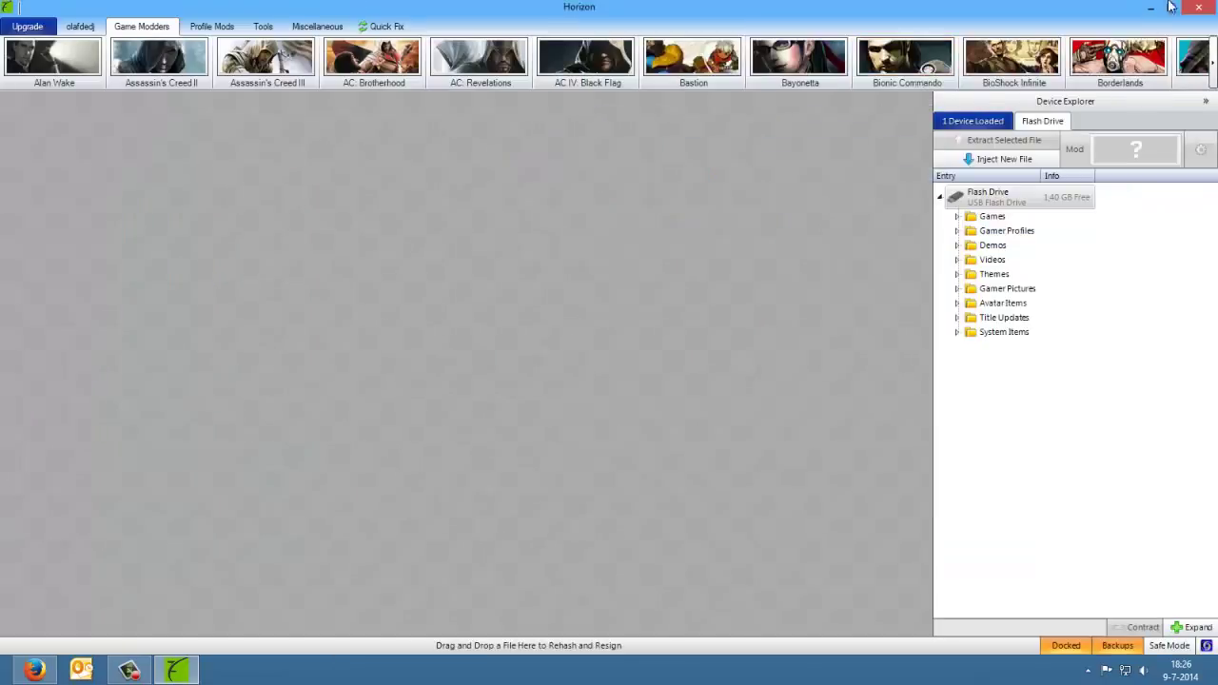
click(1174, 7)
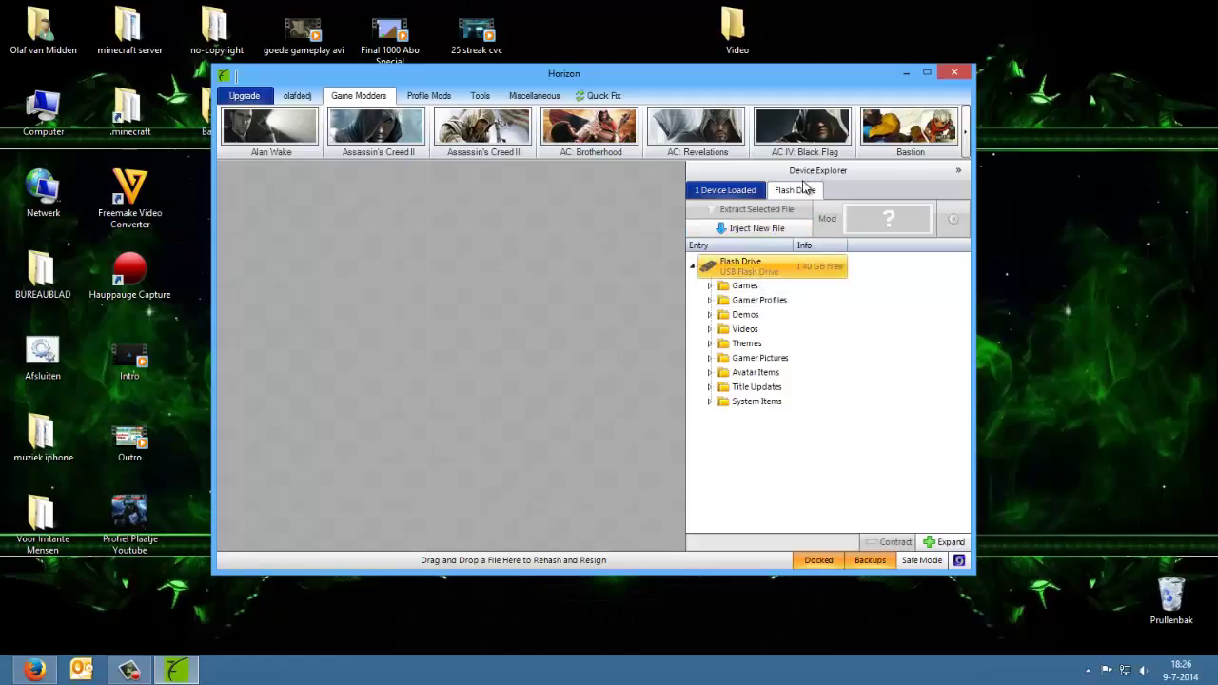
Check the loaded-device notice in Horizon's Device Explorer and dismiss it.
click(742, 190)
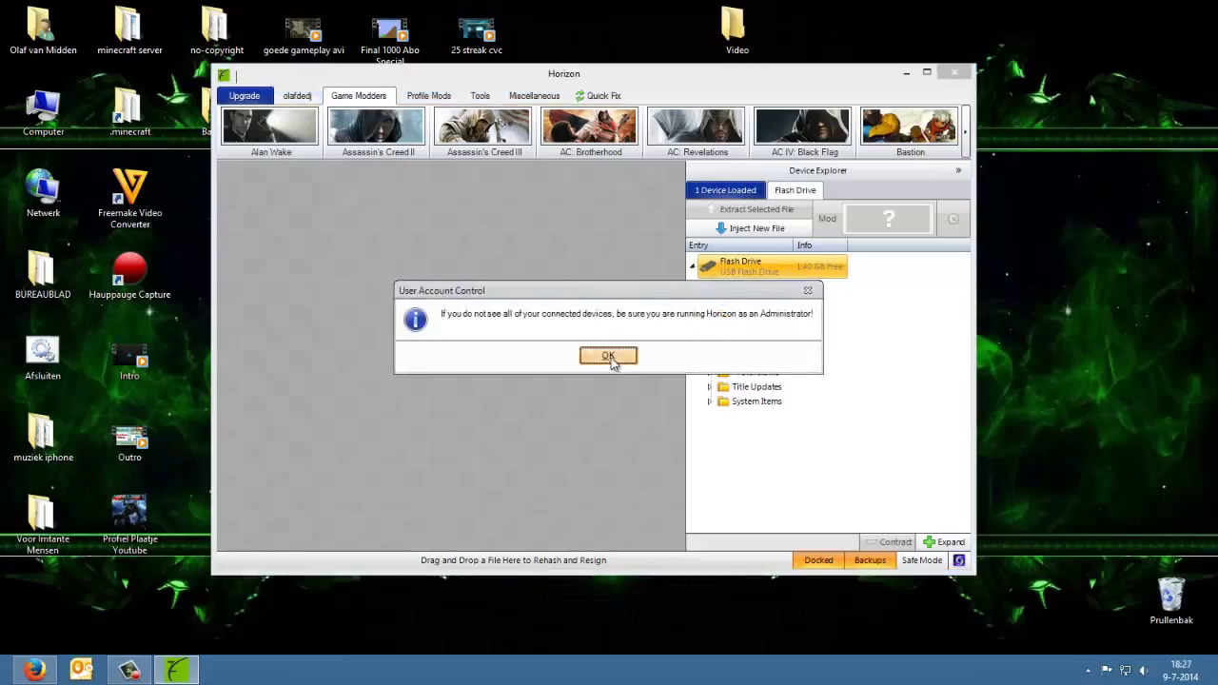
click(609, 356)
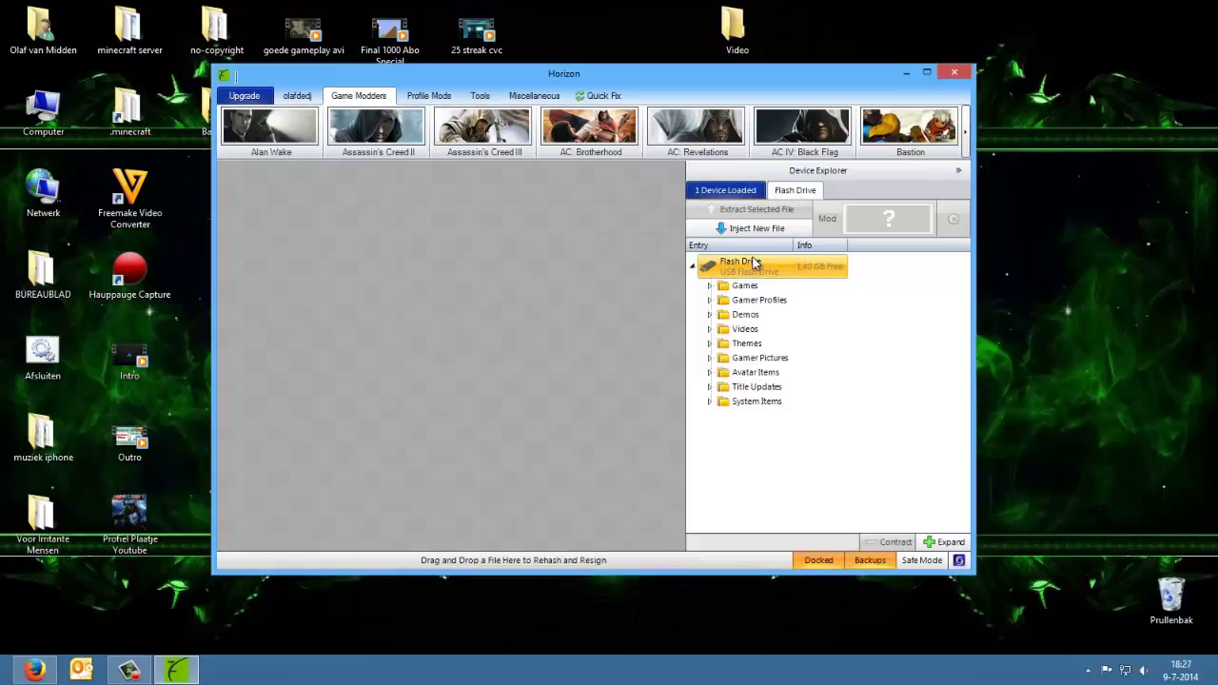
click(725, 190)
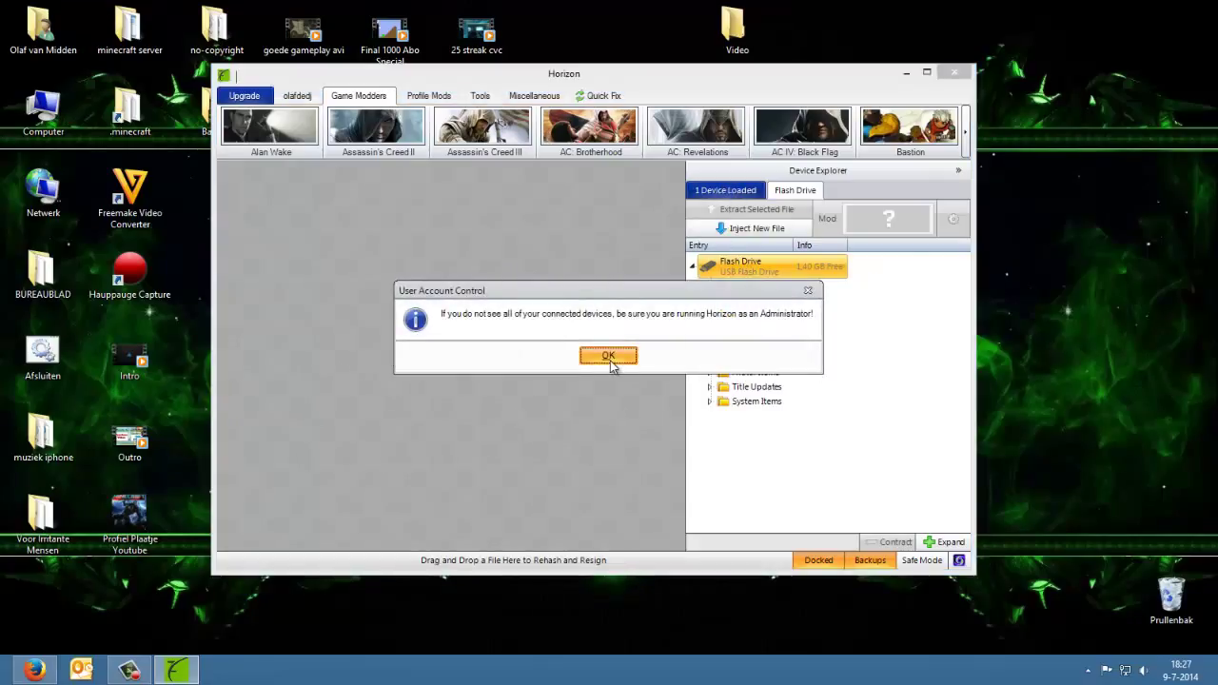
click(610, 363)
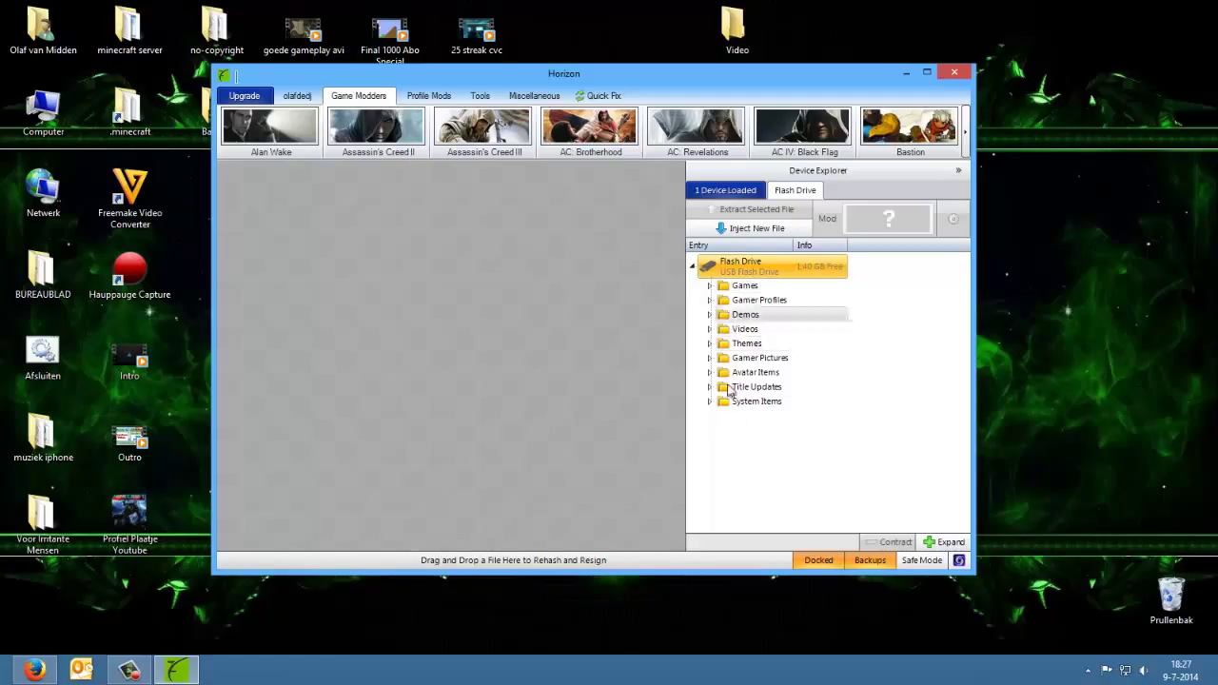
Expand Games and GTA V on the flash drive and select the saved game Bearing The Truth (100.0%).
click(710, 287)
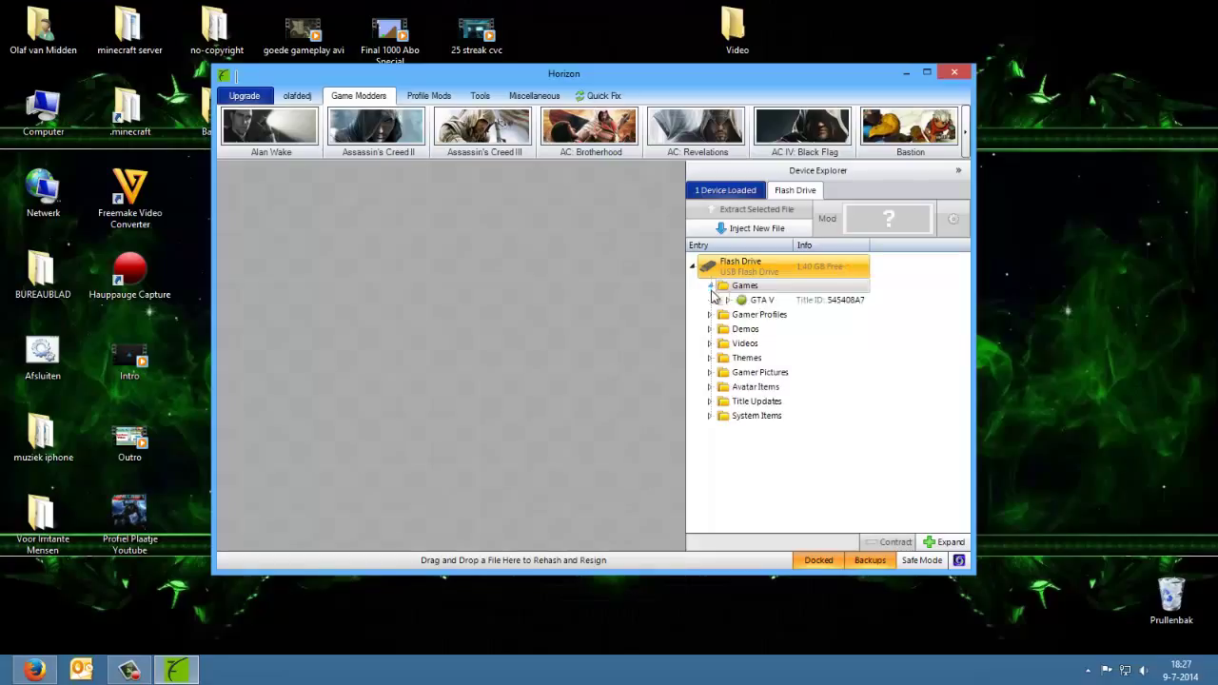
click(732, 302)
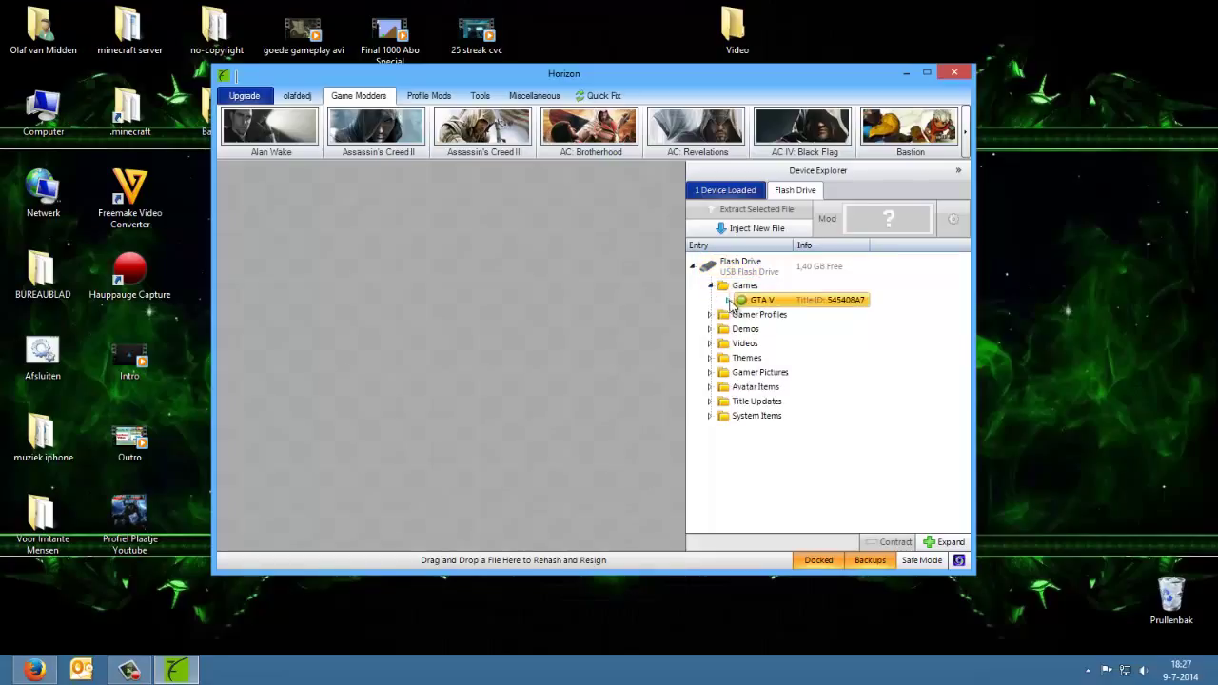
click(729, 301)
click(732, 329)
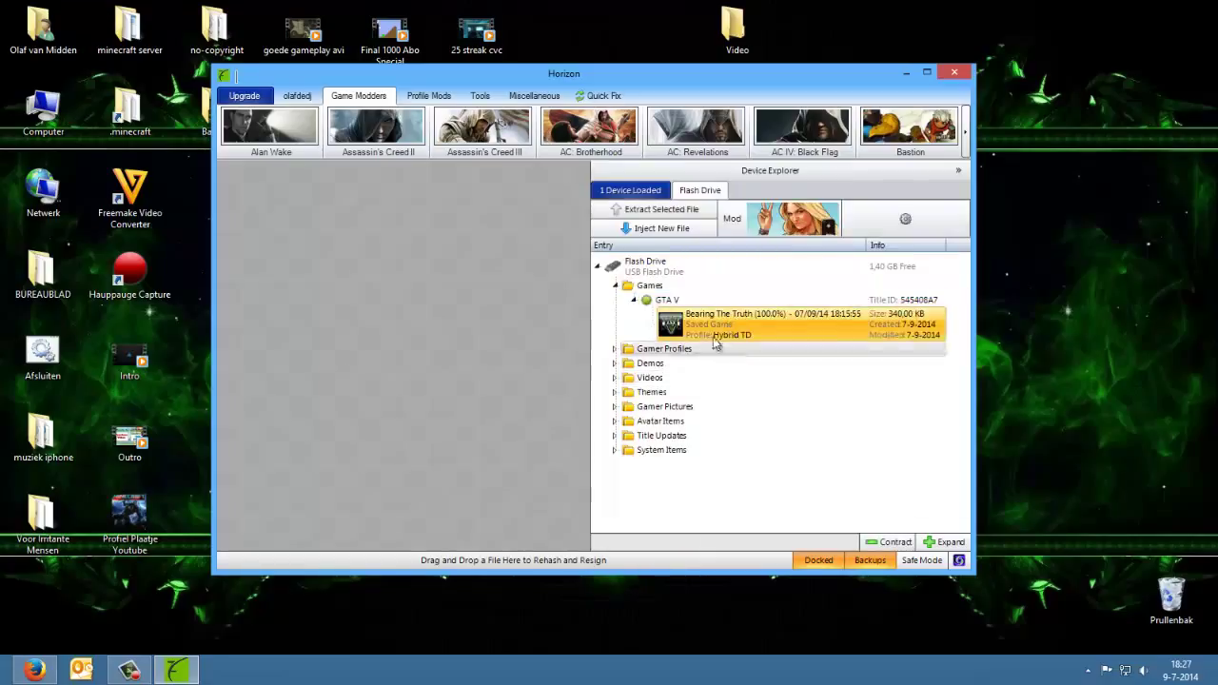
Open the save in Horizon's Grand Theft Auto V modder, look over its Main and Value Editor pages, and close it.
click(752, 227)
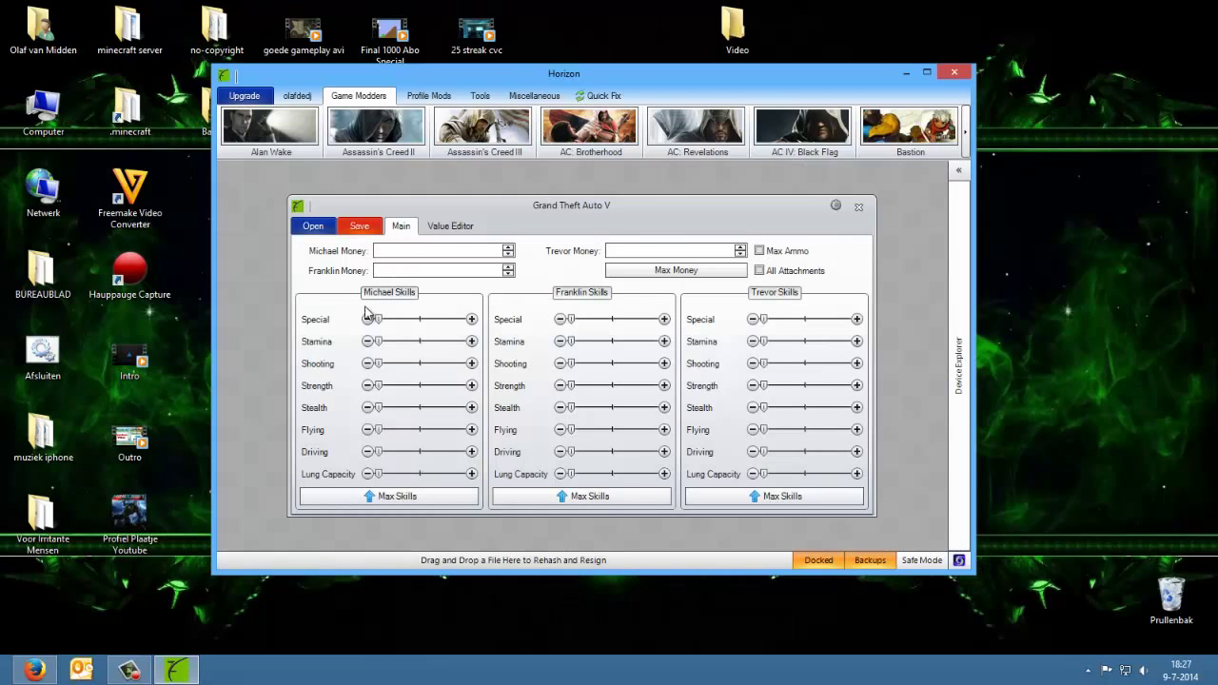
click(655, 272)
click(449, 227)
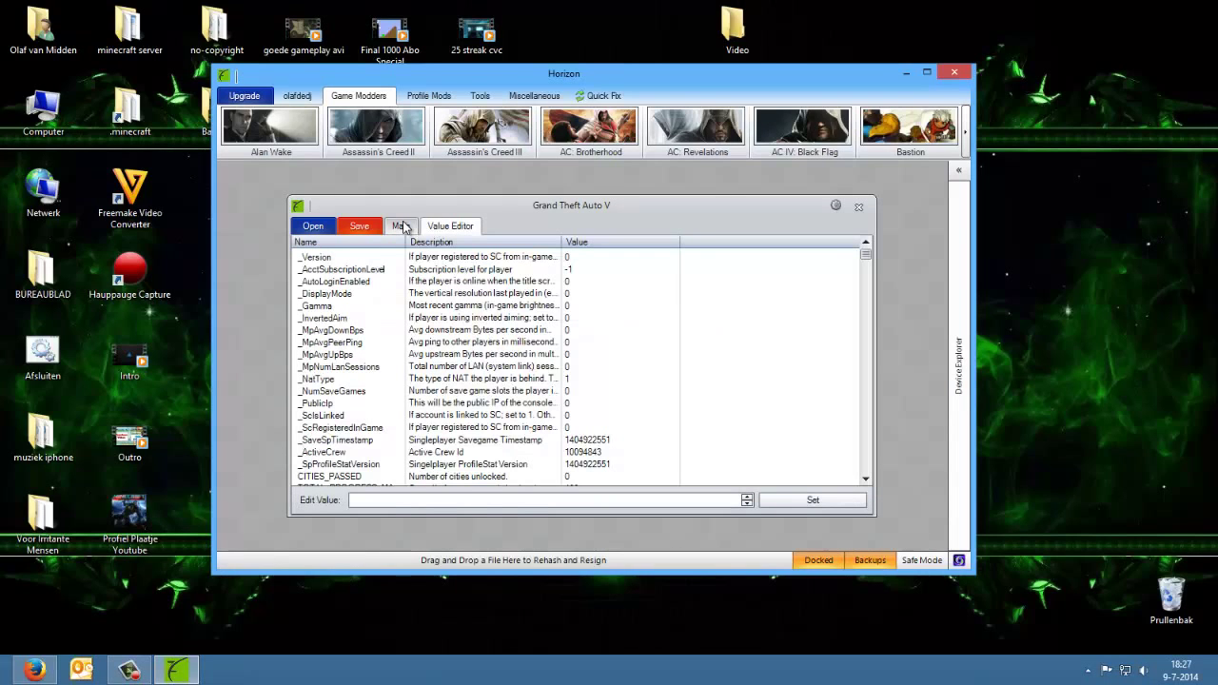
click(402, 225)
click(451, 227)
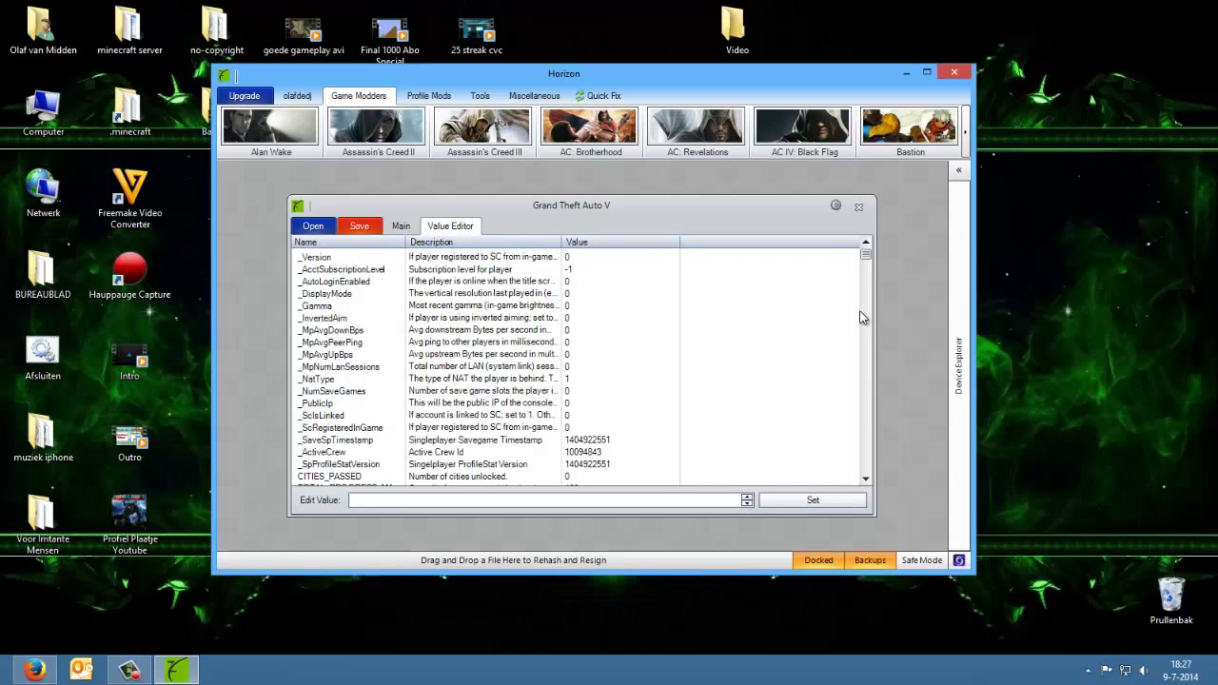
mouse_move(867, 255)
mouse_down()
mouse_move(870, 299)
mouse_move(866, 248)
mouse_up()
click(401, 225)
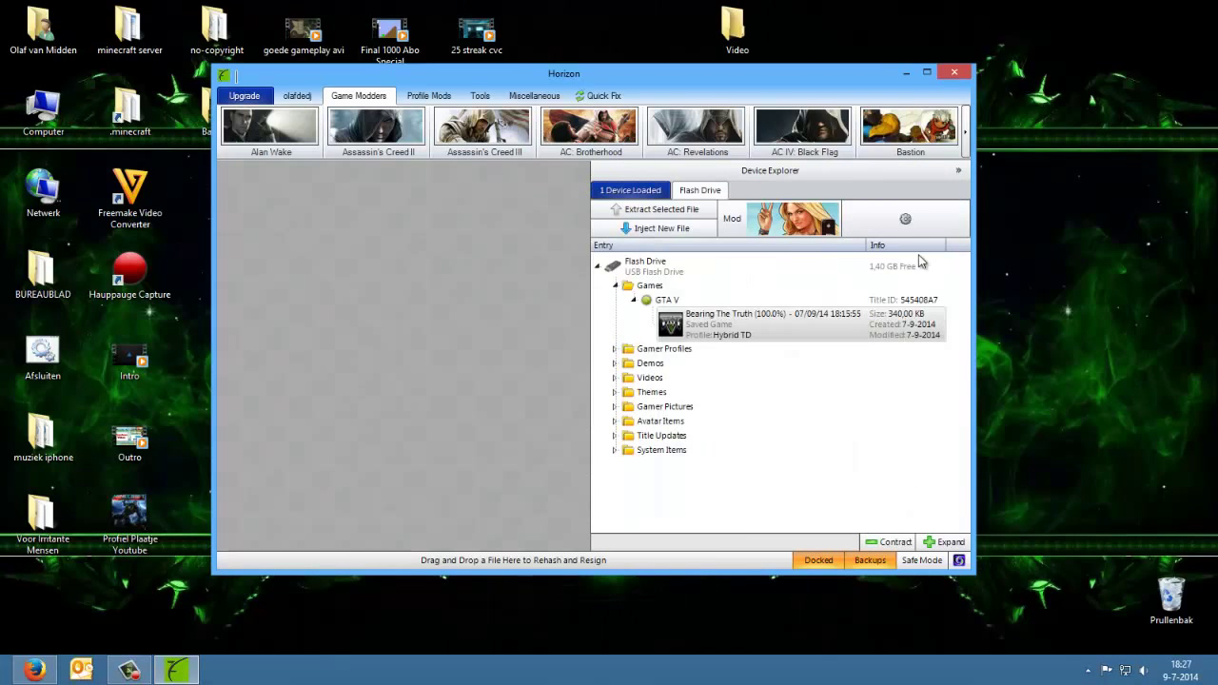
click(858, 205)
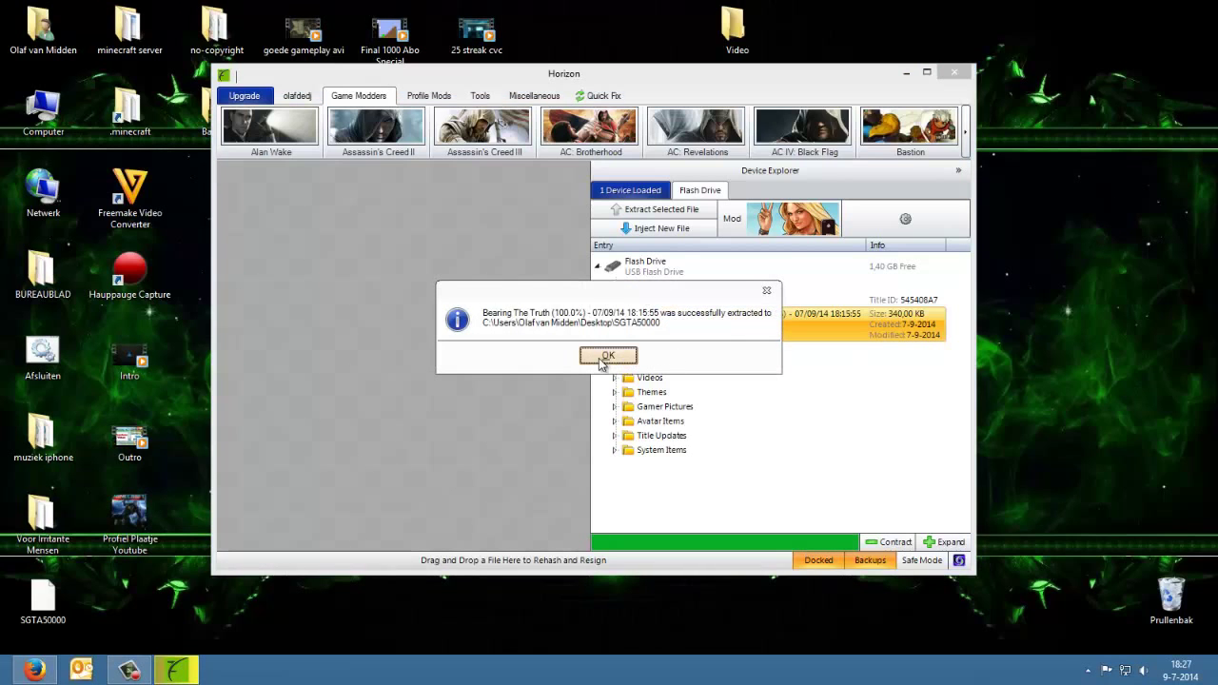
Extract the selected save to the desktop as SGTA50000, minimise Horizon, and move the file to an empty area of the desktop.
click(607, 356)
click(910, 73)
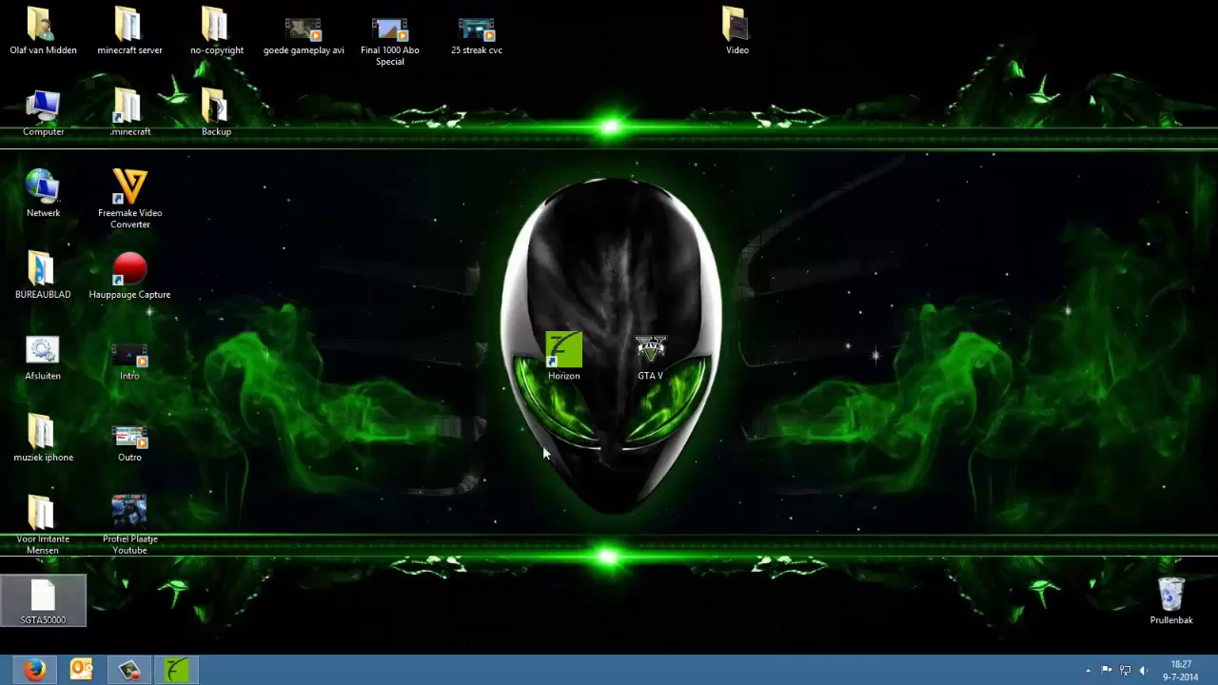
drag(82, 585, 1037, 259)
drag(1041, 181, 1014, 198)
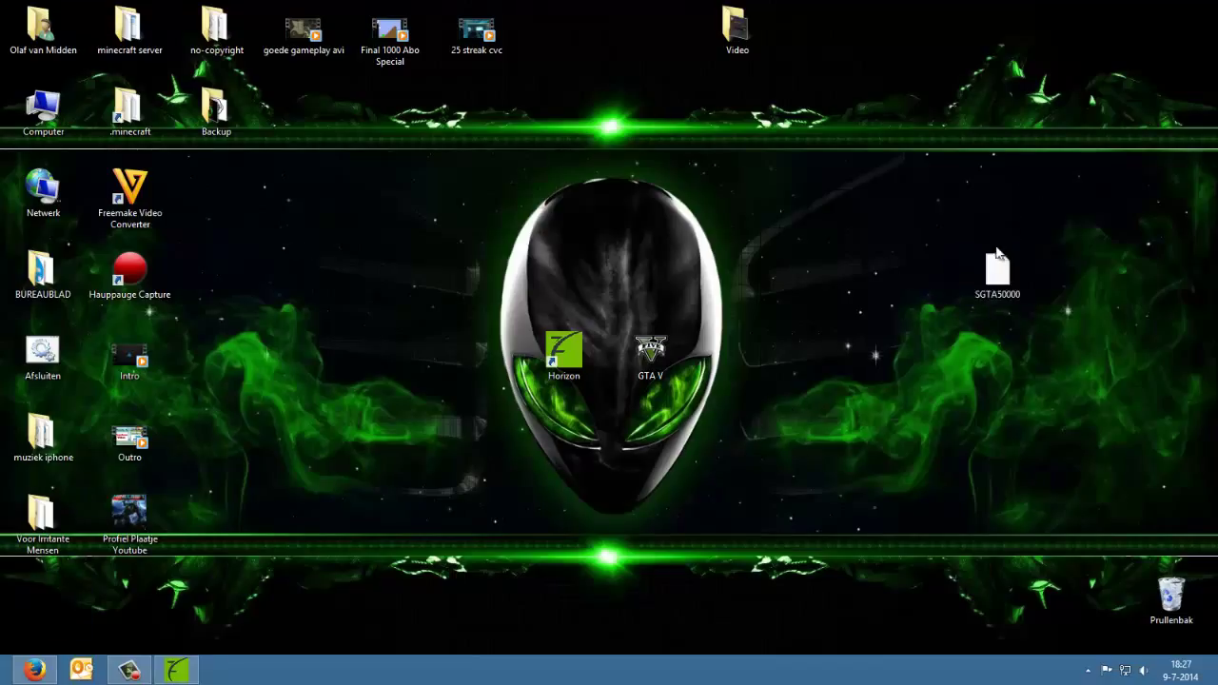
Create a new desktop folder named Oude Gta 5 save.
right_click(807, 229)
mouse_move(861, 383)
click(798, 383)
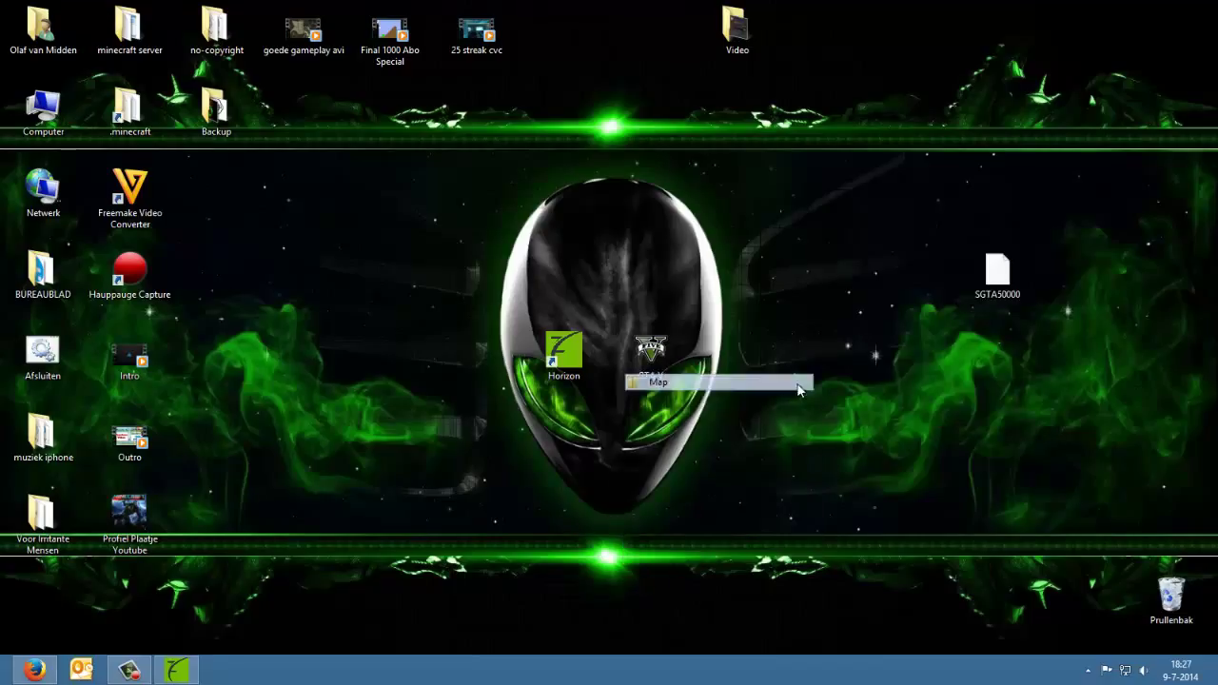
text(Oude GT)
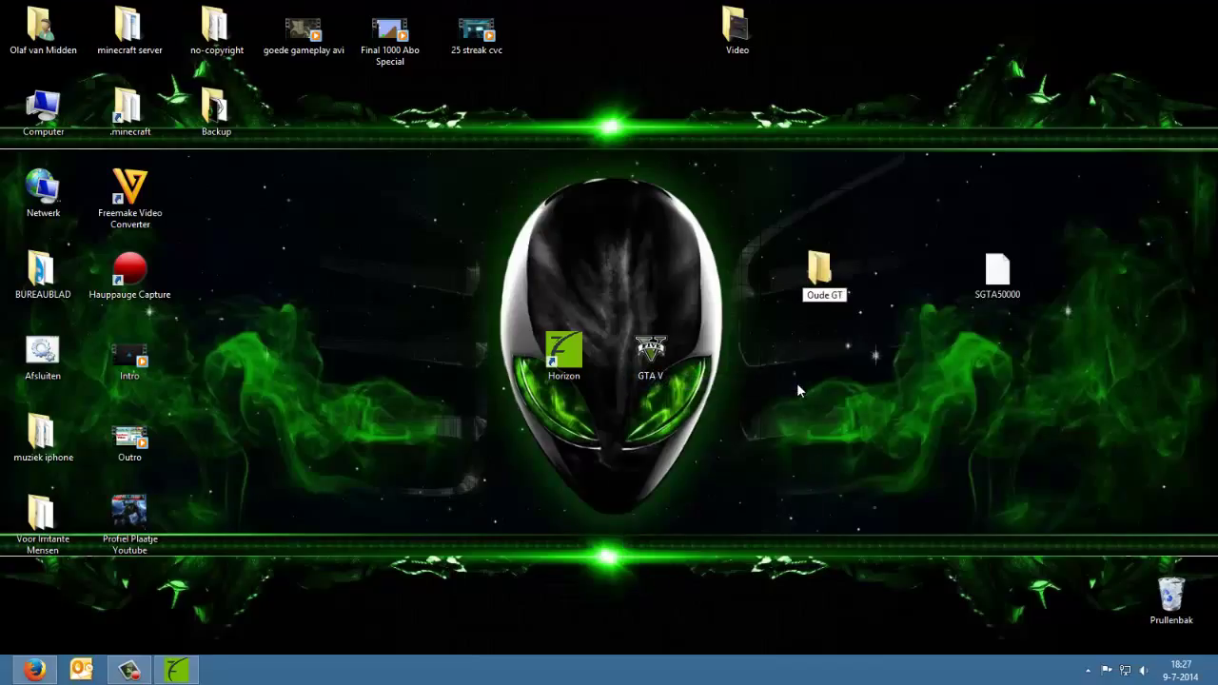
key(BackSpace)
text(ta 6 save)
click(834, 294)
key(BackSpace)
text(5)
key(Return)
Copy SGTA50000 into the Oude Gta 5 save folder and place the folder near the Video folder on the desktop.
click(996, 282)
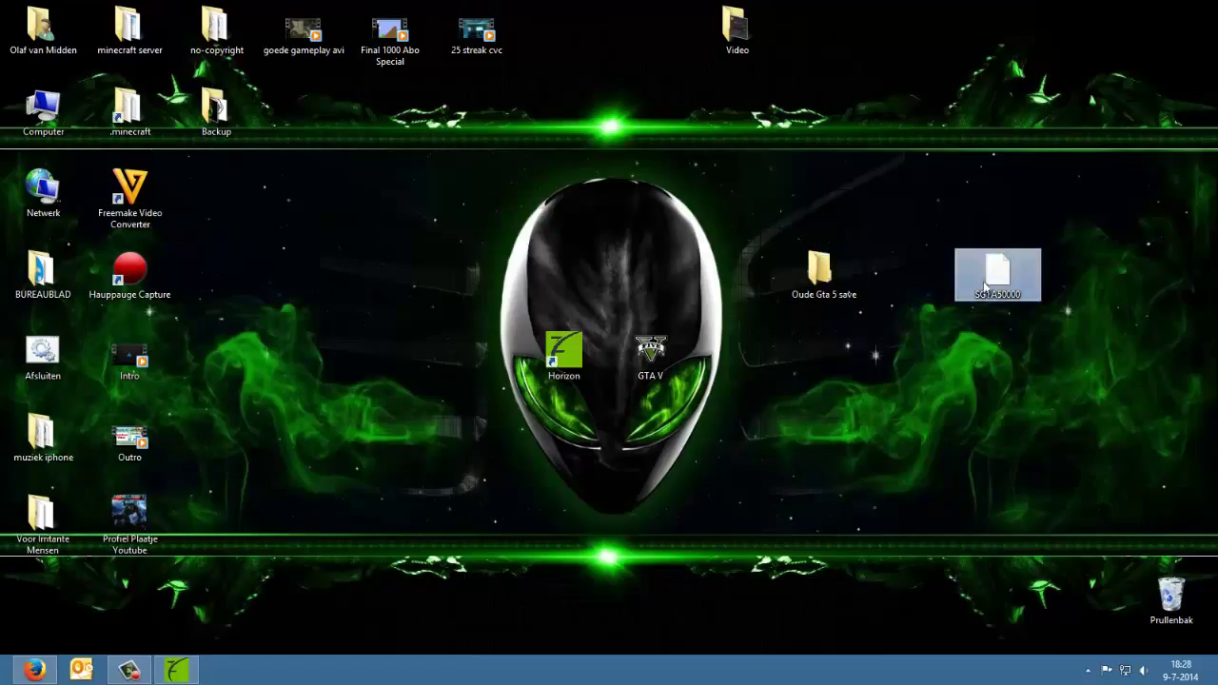
drag(992, 273, 910, 408)
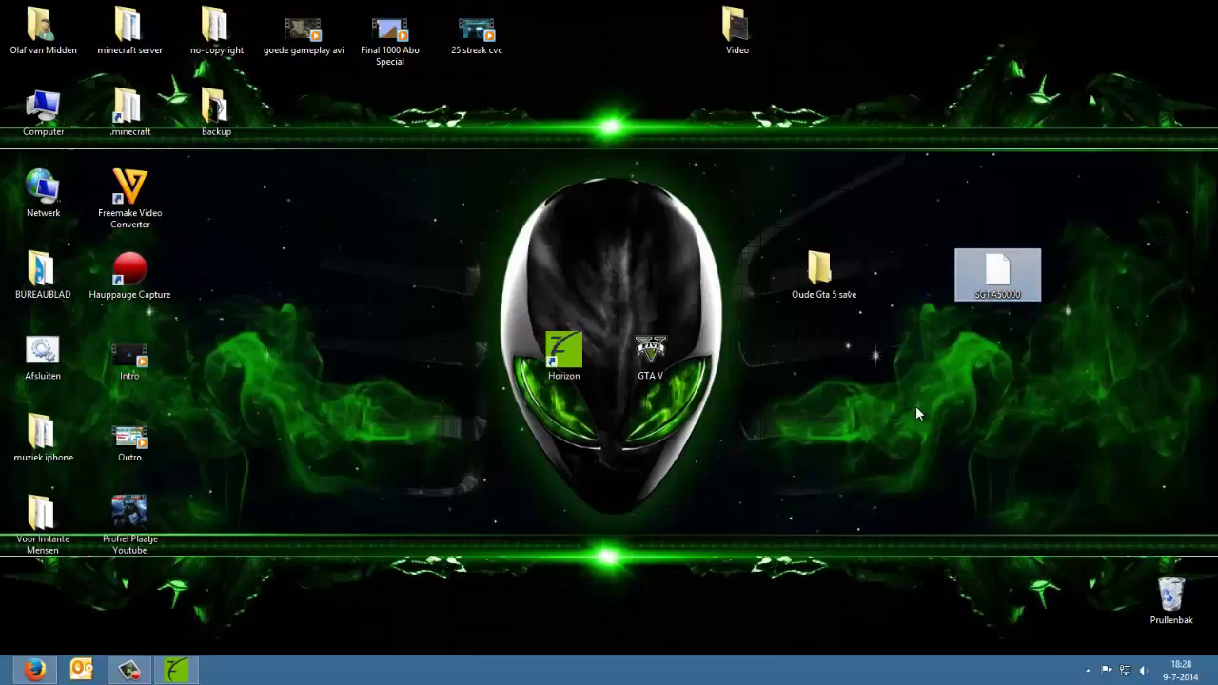
drag(818, 273, 909, 33)
click(861, 210)
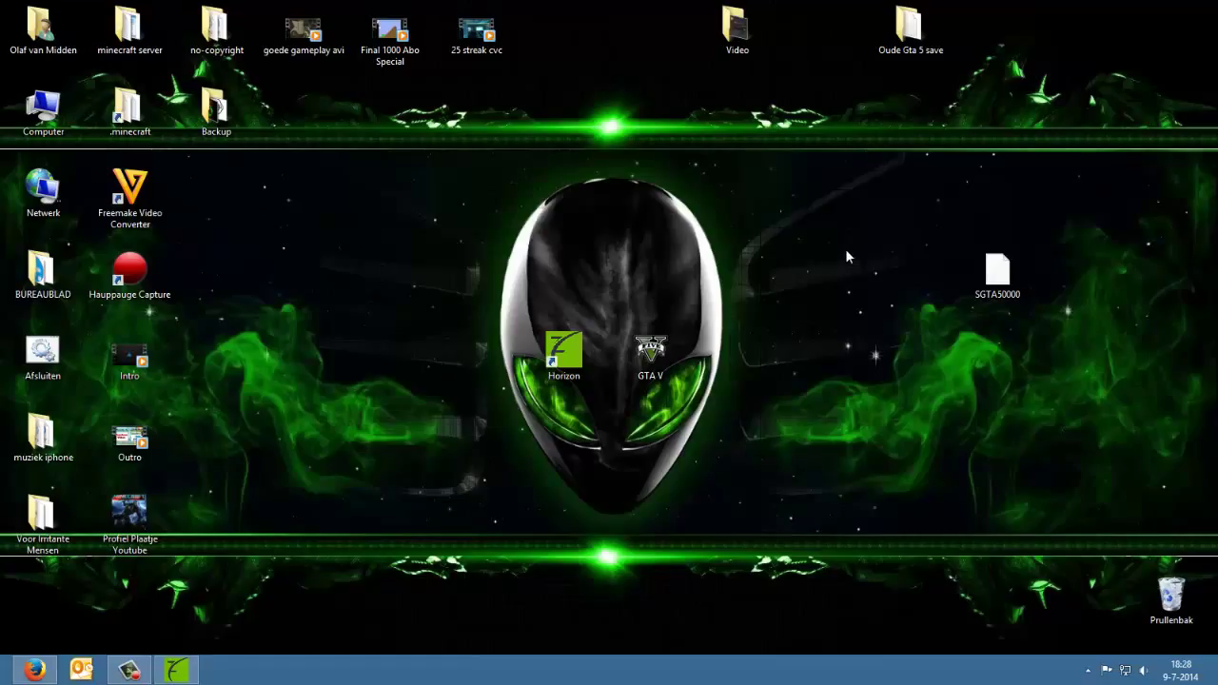
Move SGTA50000 level with the GTA V shortcut, check the save in Horizon, and return to the desktop.
drag(981, 296, 895, 377)
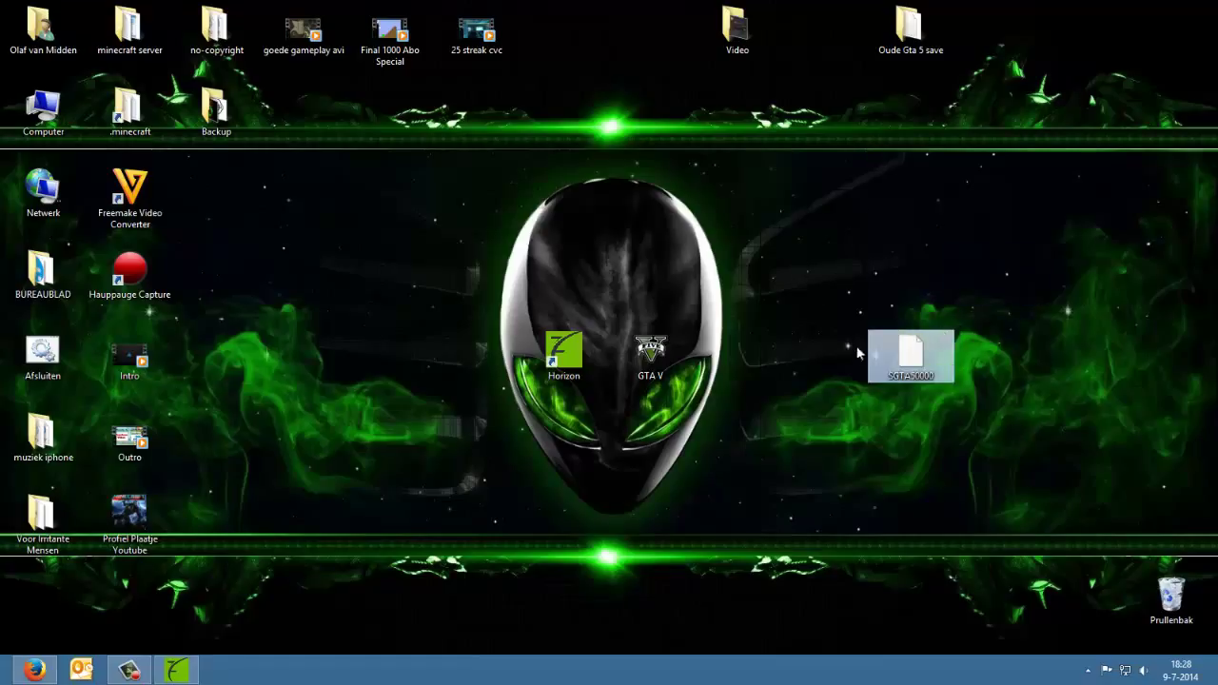
drag(788, 321, 815, 363)
click(179, 671)
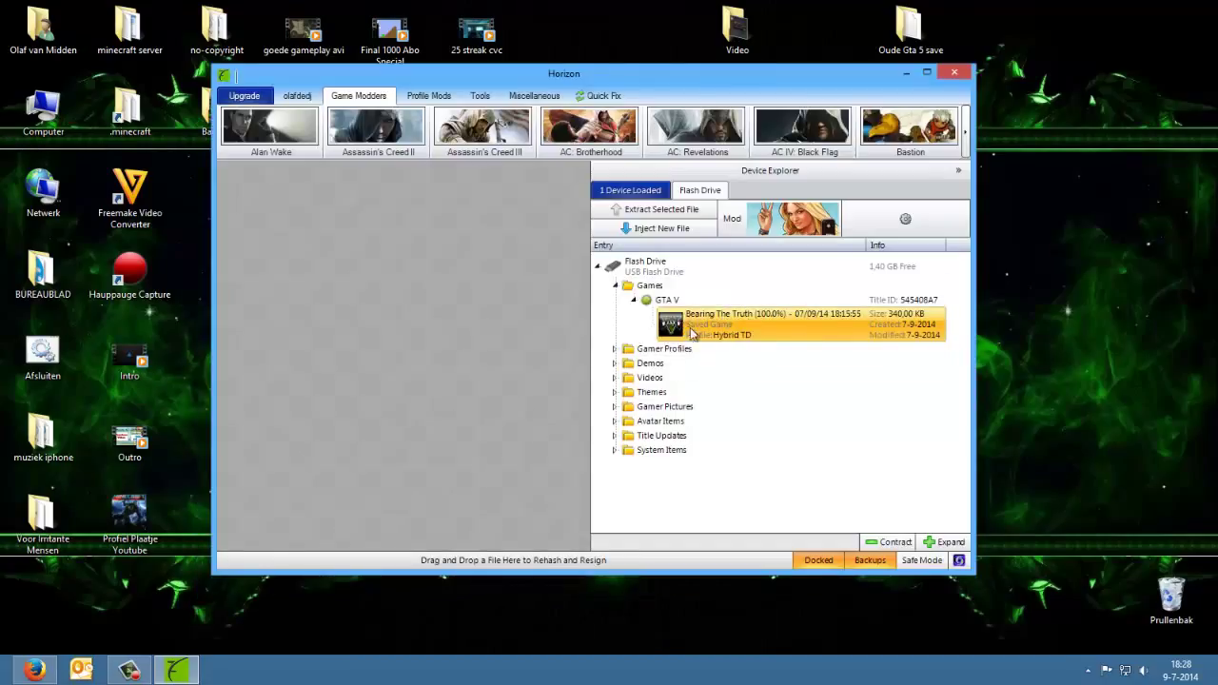
click(1214, 671)
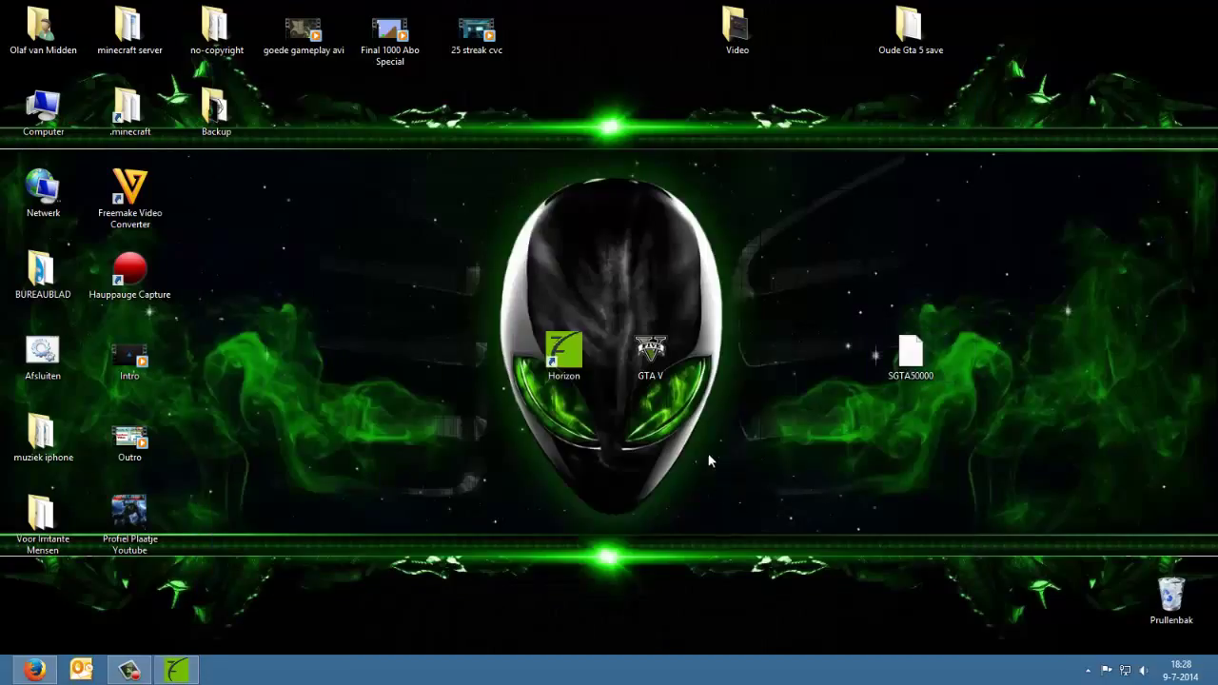
Launch the GTA V Save Editor, reposition its window, and check the device selector for the USB drive before closing it.
click(653, 361)
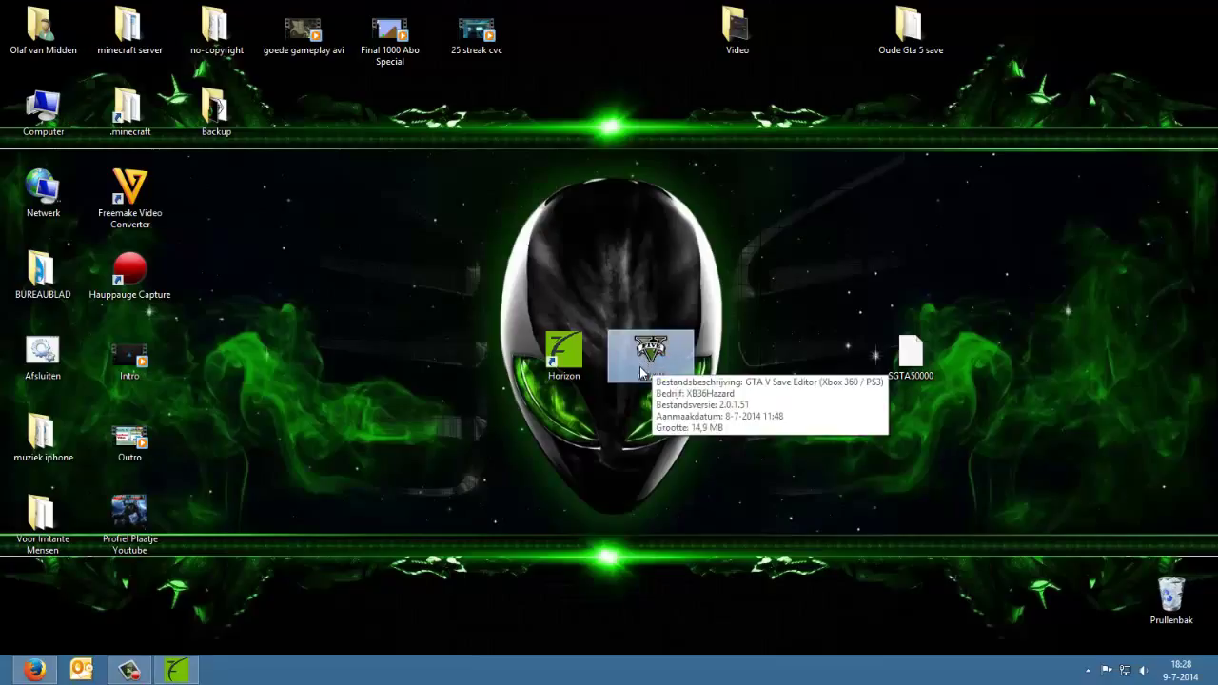
double_click(666, 354)
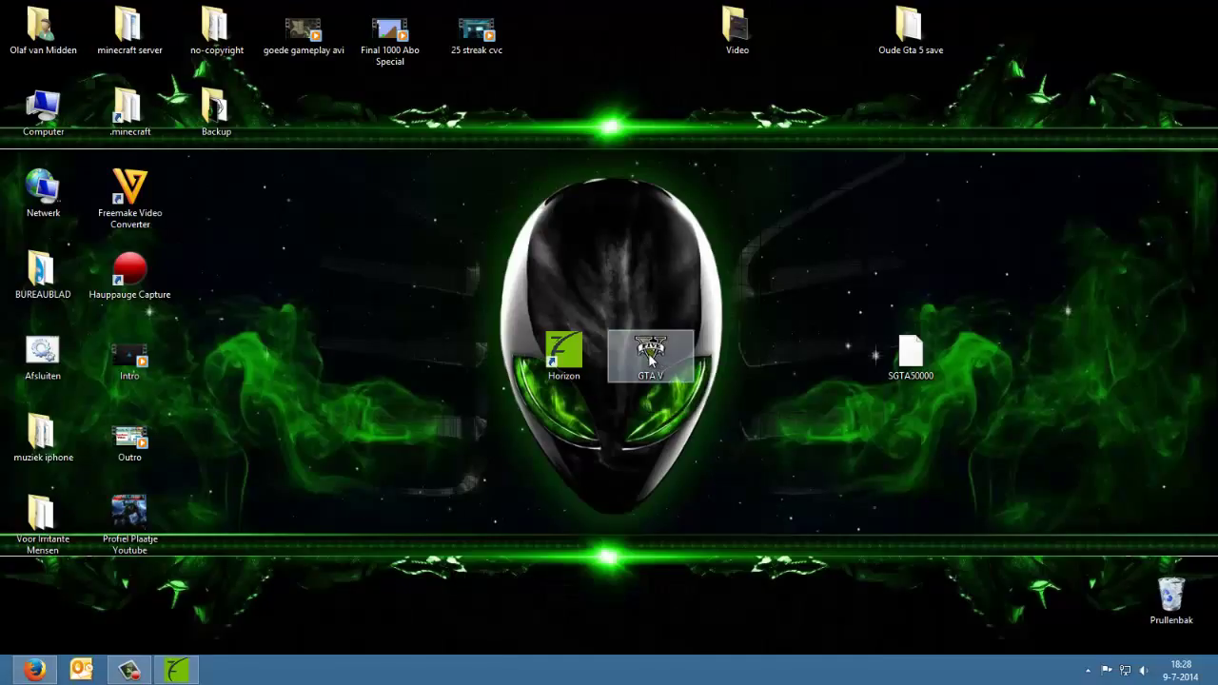
mouse_move(654, 359)
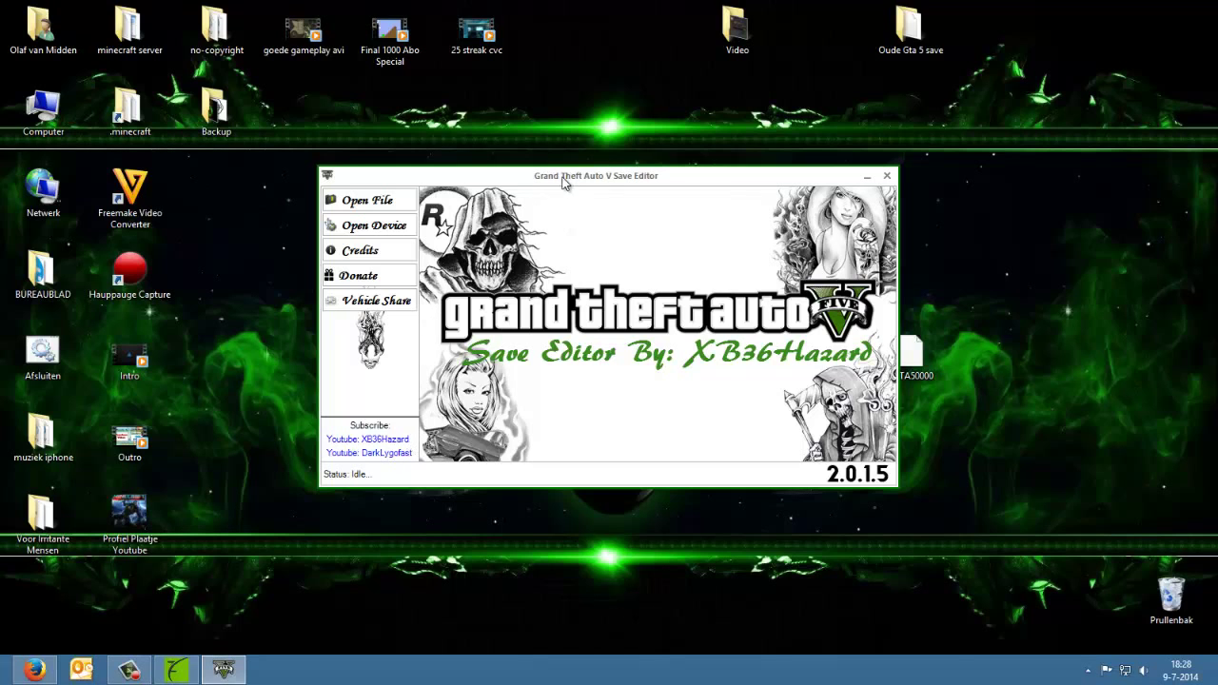
drag(563, 183, 516, 143)
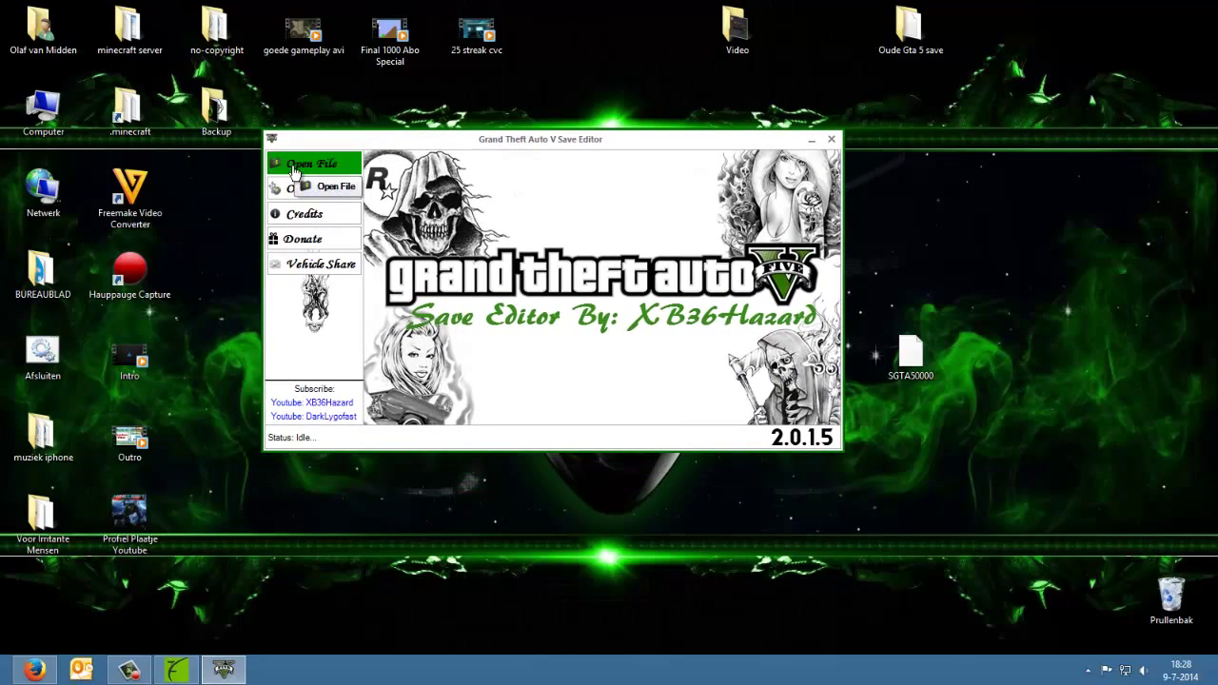
click(310, 216)
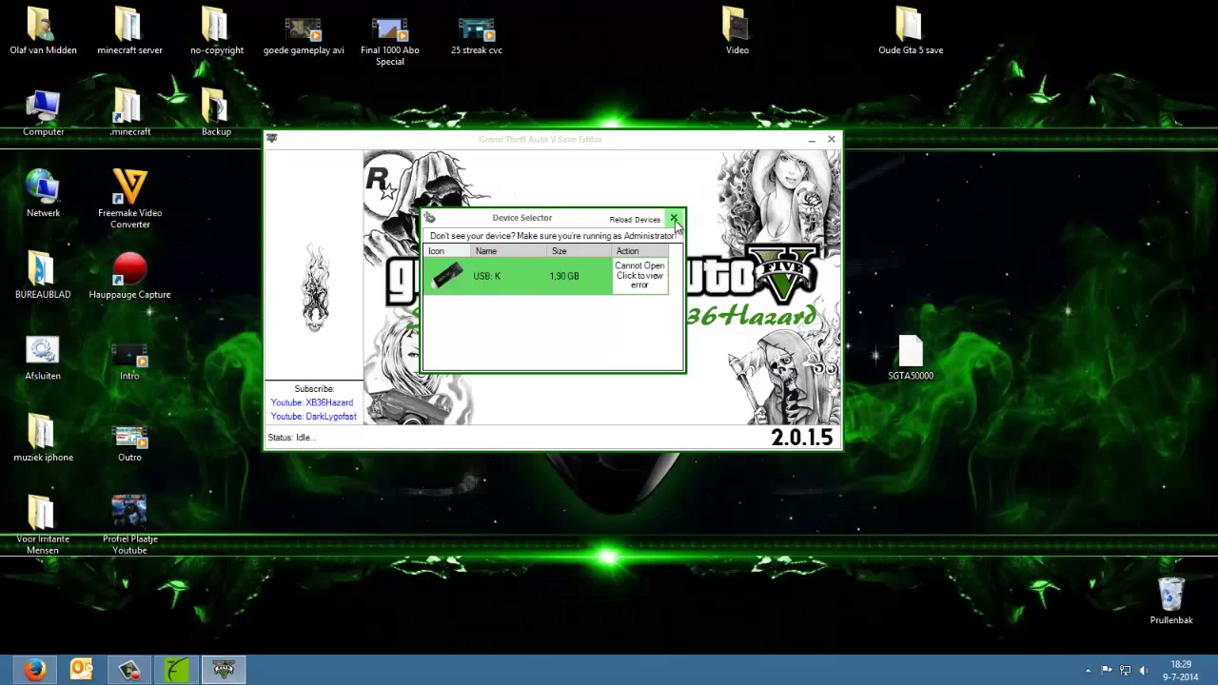
click(674, 220)
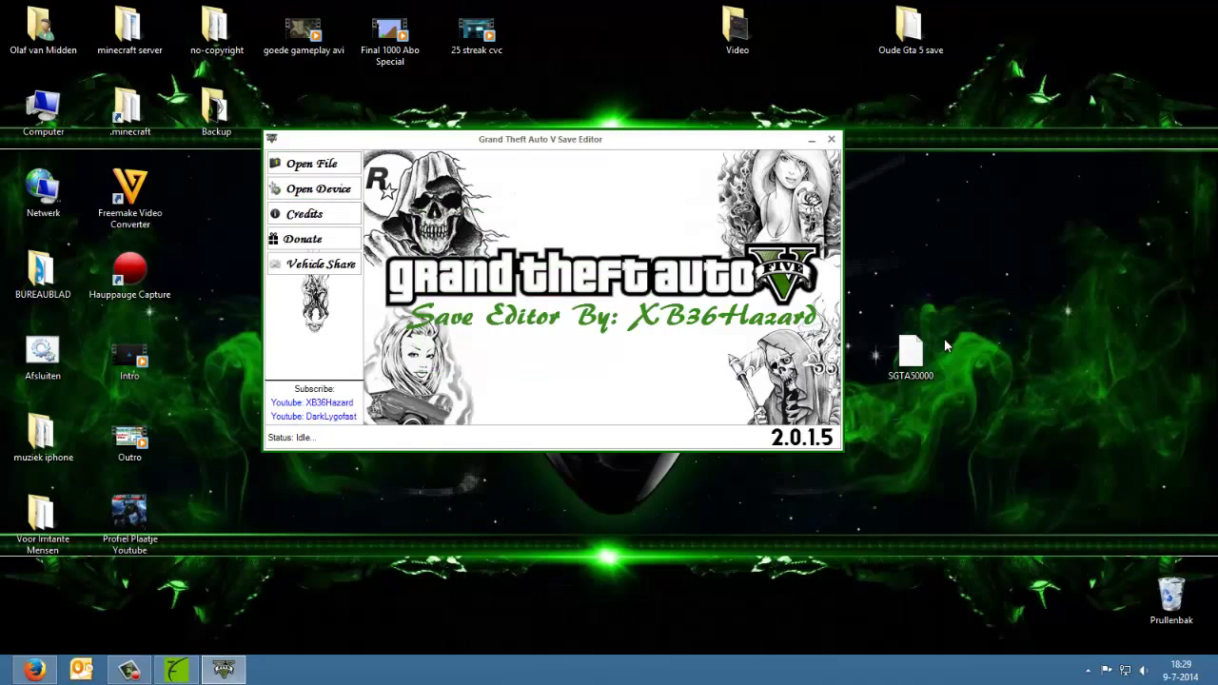
Open the SGTA50000 save from the desktop in the editor without making a backup.
click(335, 173)
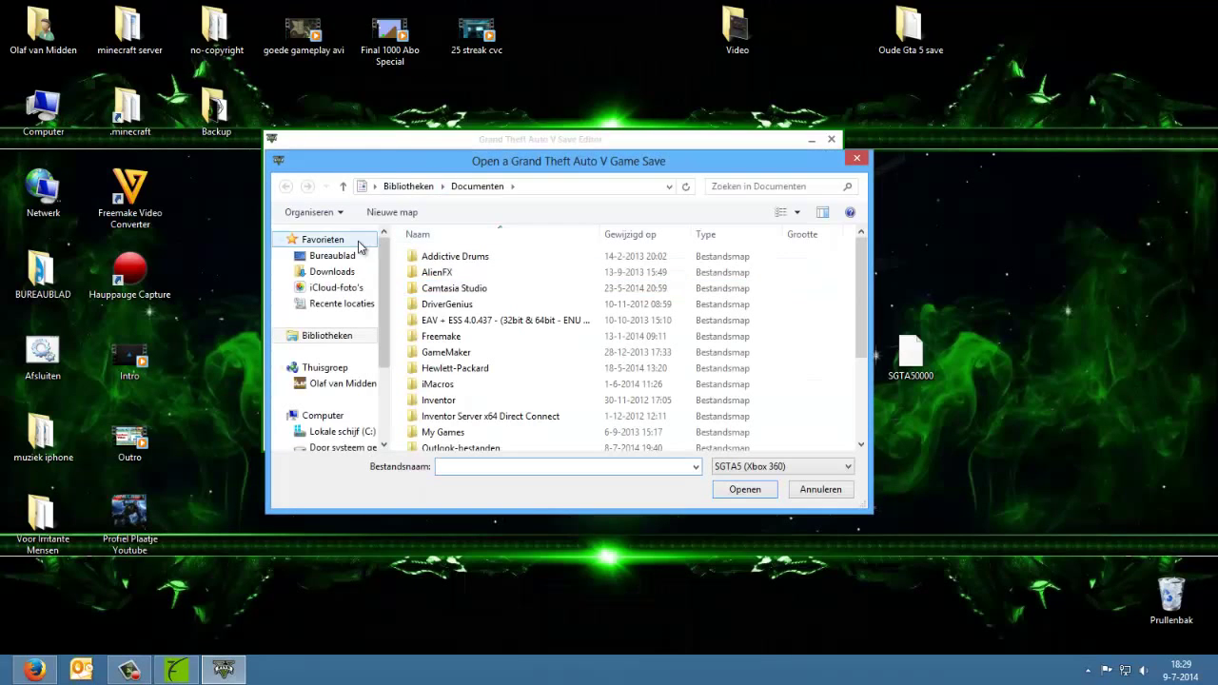
click(335, 257)
drag(862, 302, 876, 419)
click(657, 430)
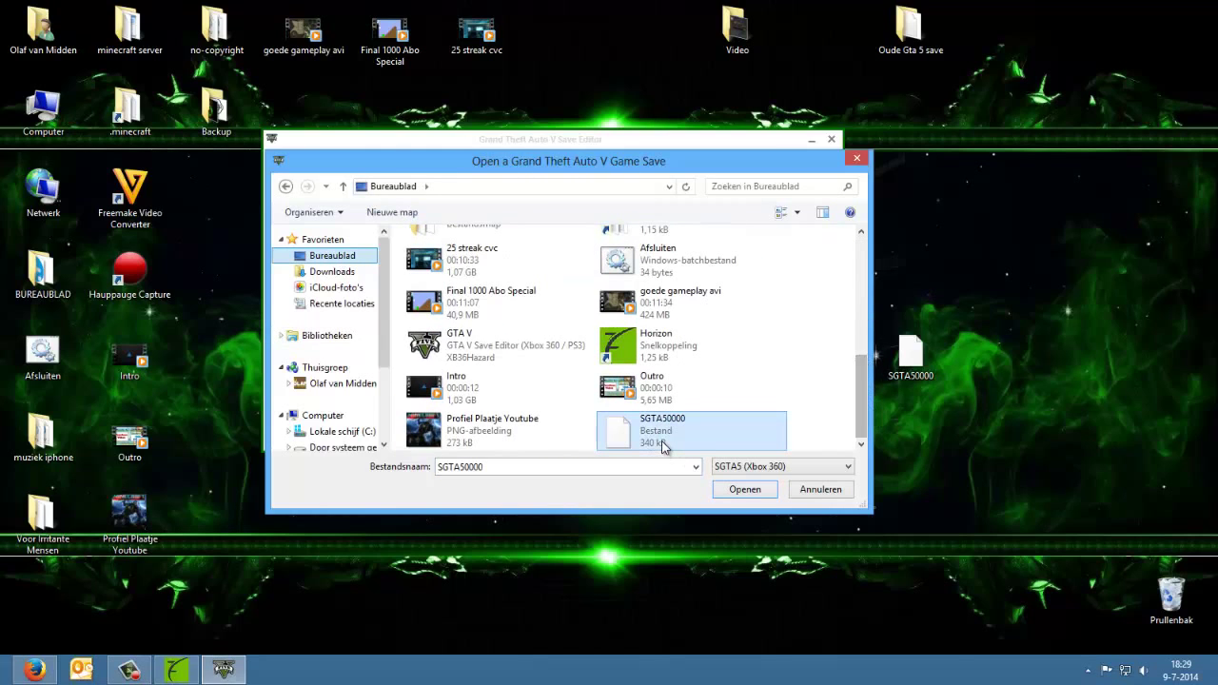
click(753, 495)
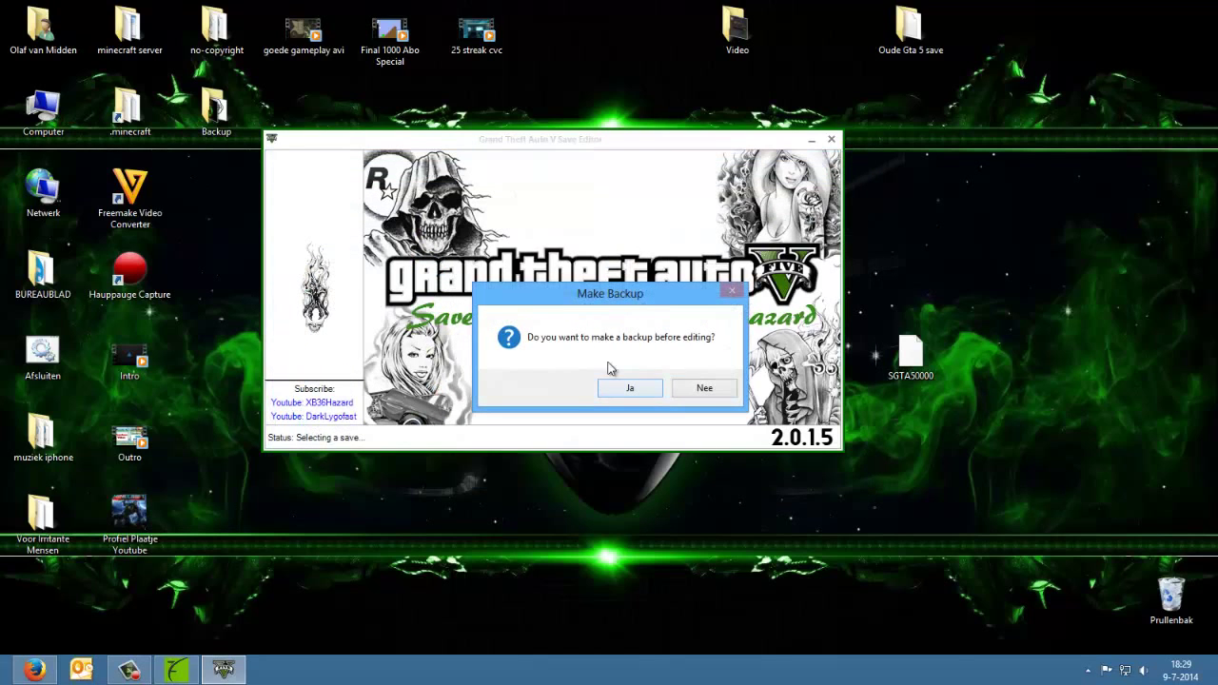
click(711, 393)
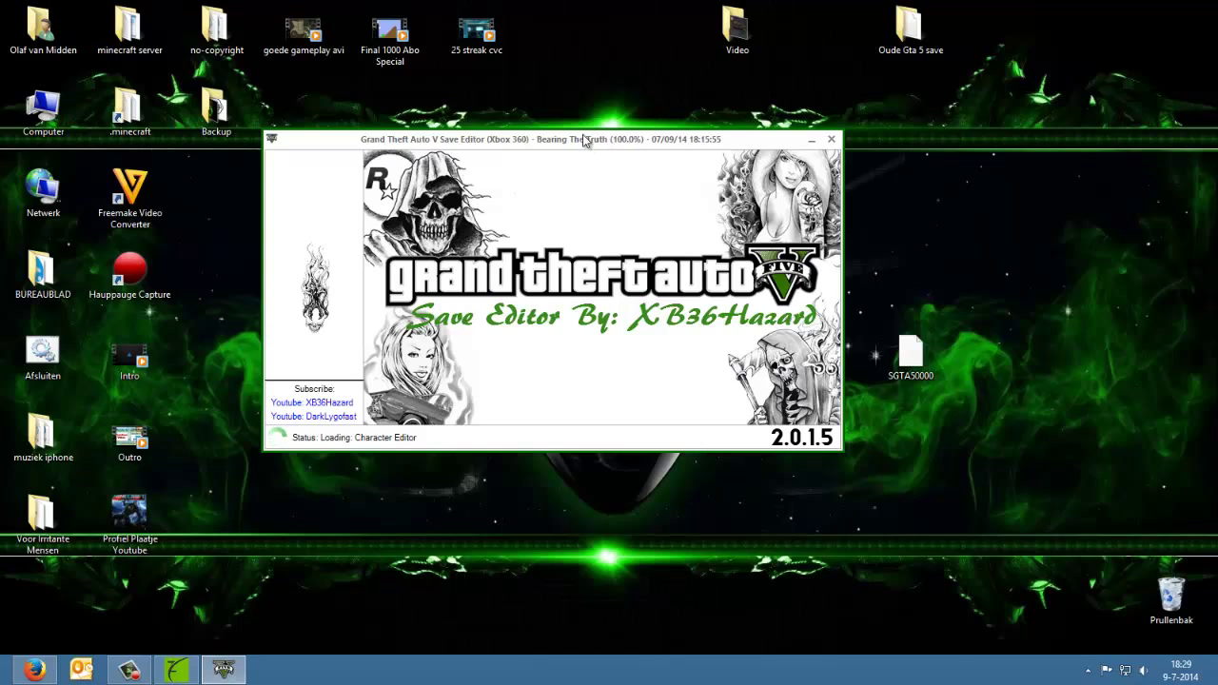
drag(604, 143, 628, 150)
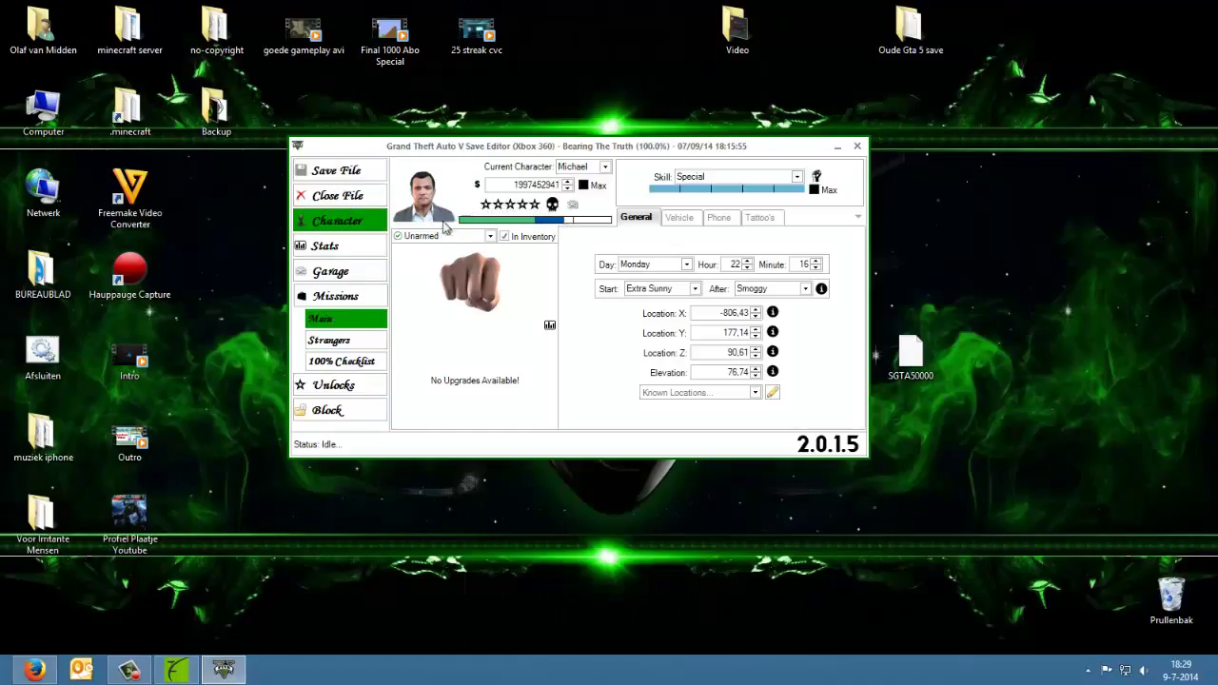
click(583, 184)
click(583, 185)
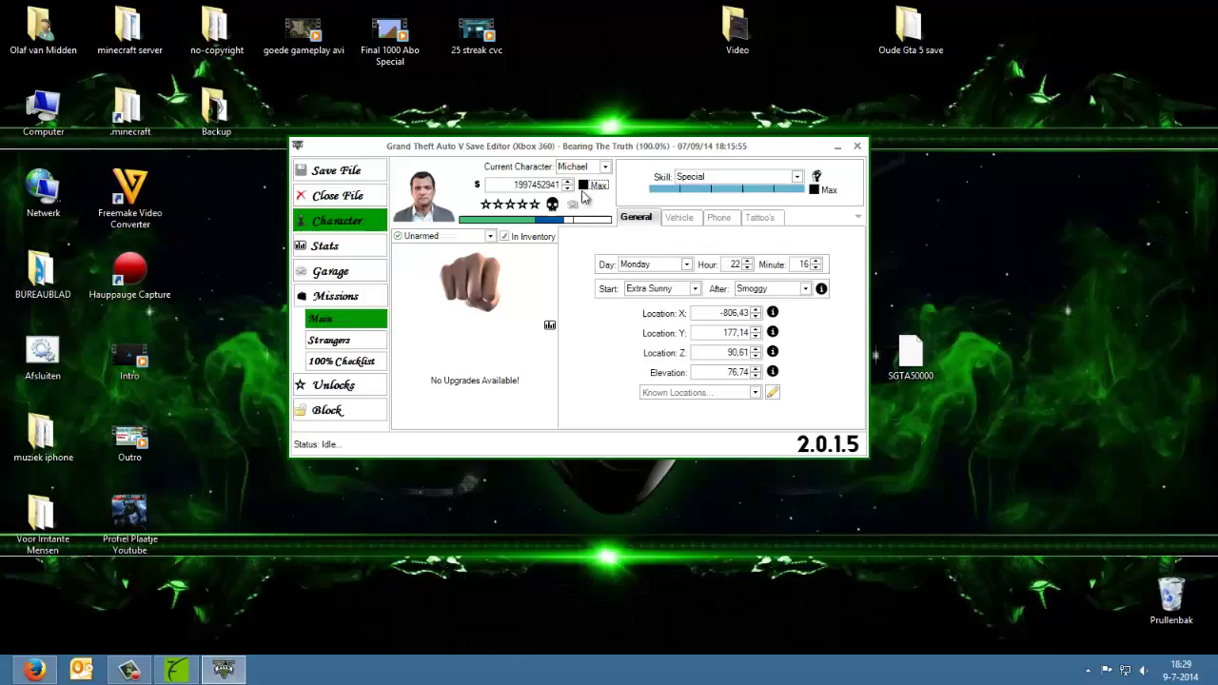
double_click(523, 187)
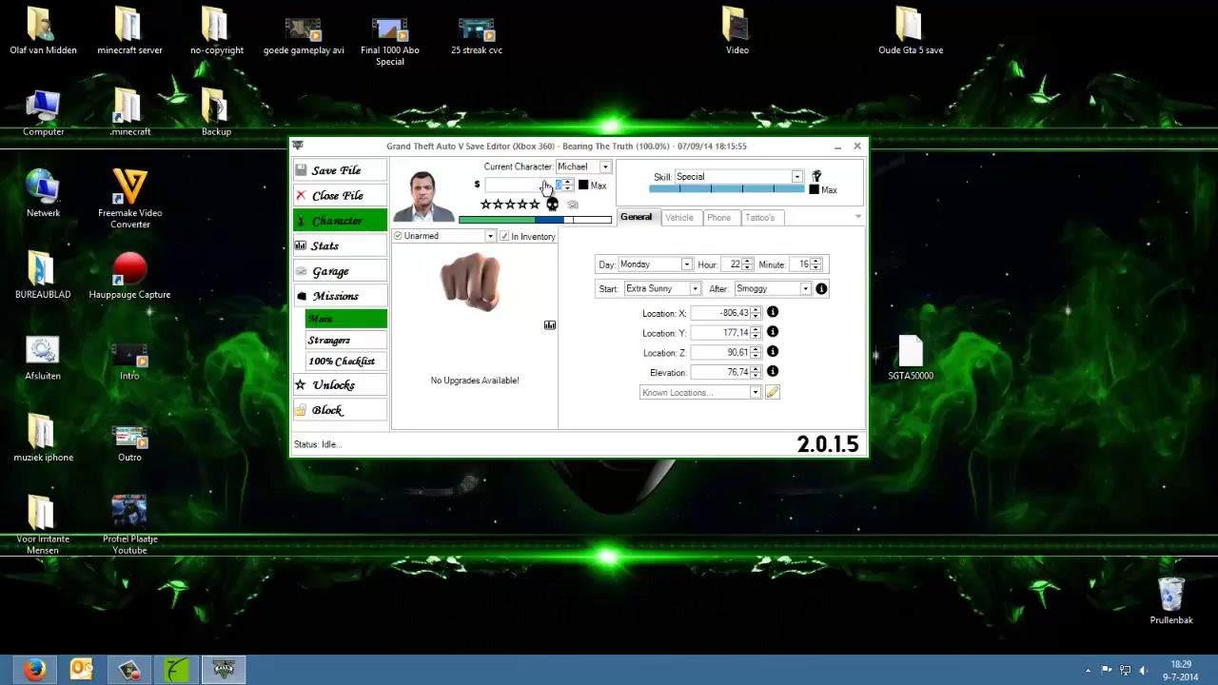
click(584, 185)
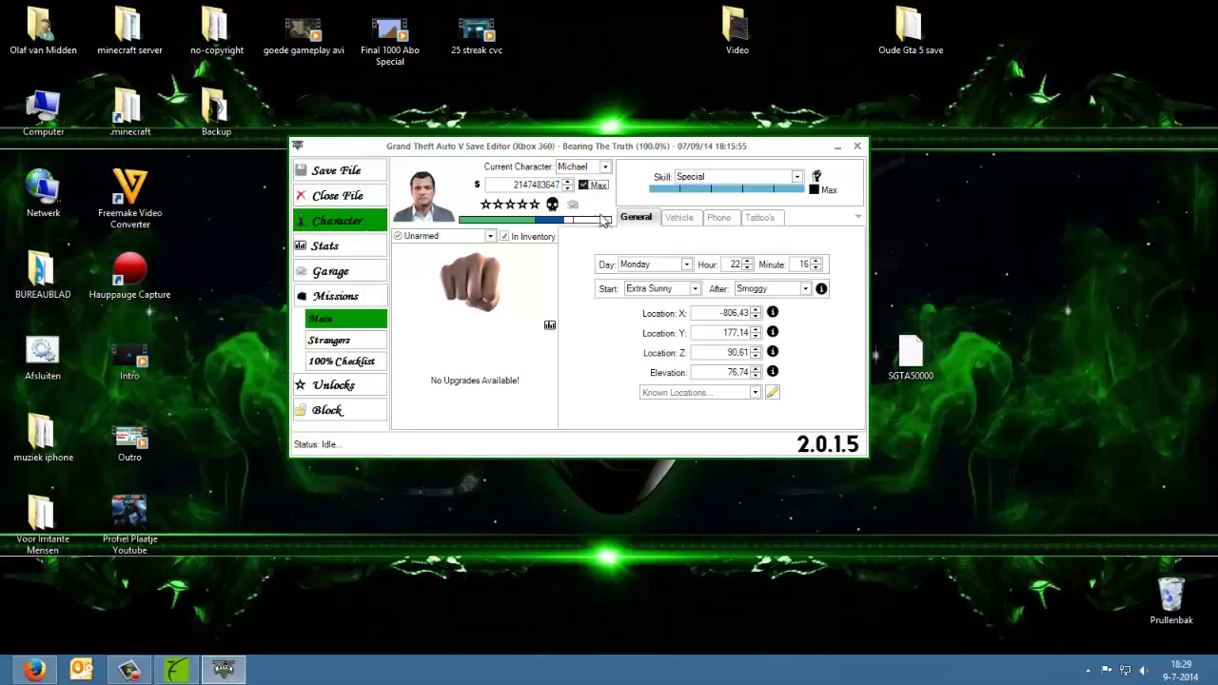
double_click(524, 187)
key(BackSpace)
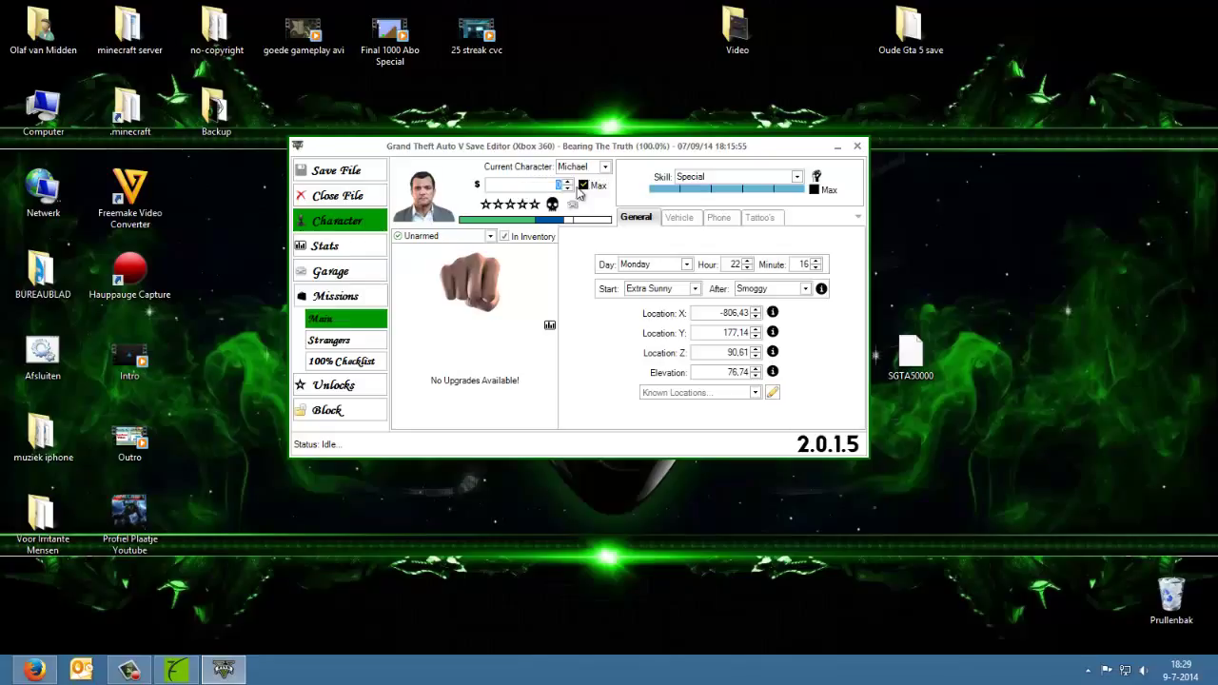
click(583, 185)
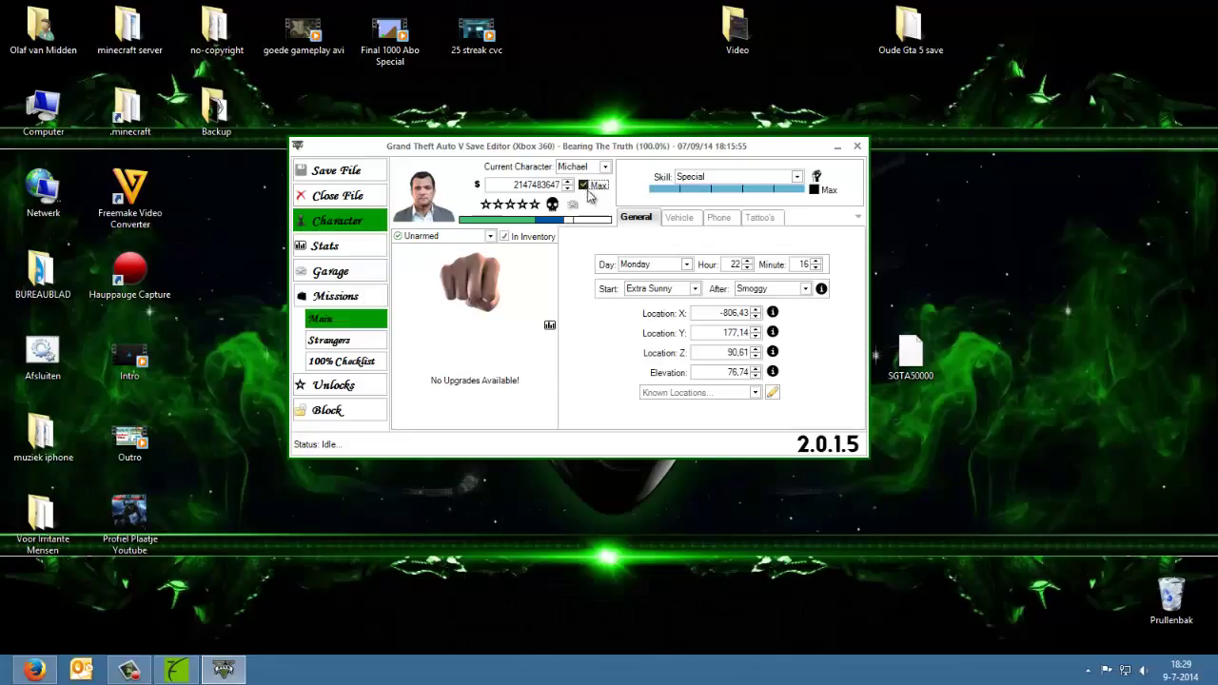
click(583, 186)
click(584, 185)
click(583, 185)
Fill Michael's yellow special ability bar, look over his wanted level and current vehicle, and return to the character editor.
drag(570, 224, 605, 220)
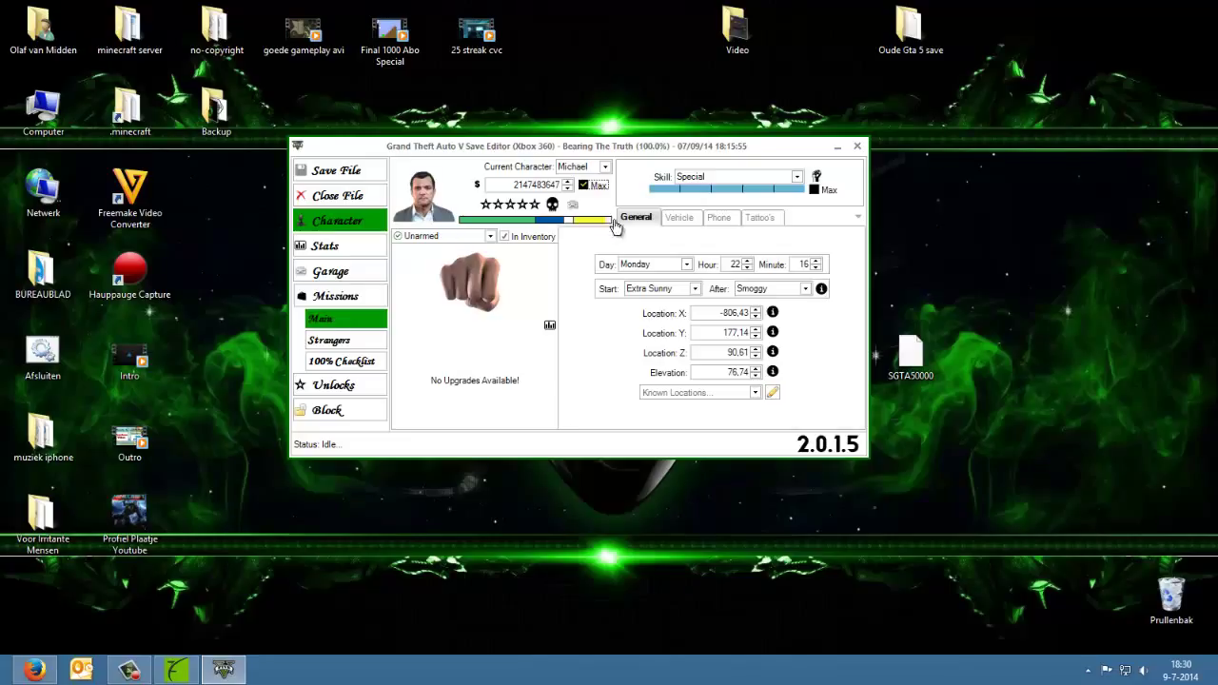
click(575, 224)
click(575, 227)
click(571, 205)
click(533, 205)
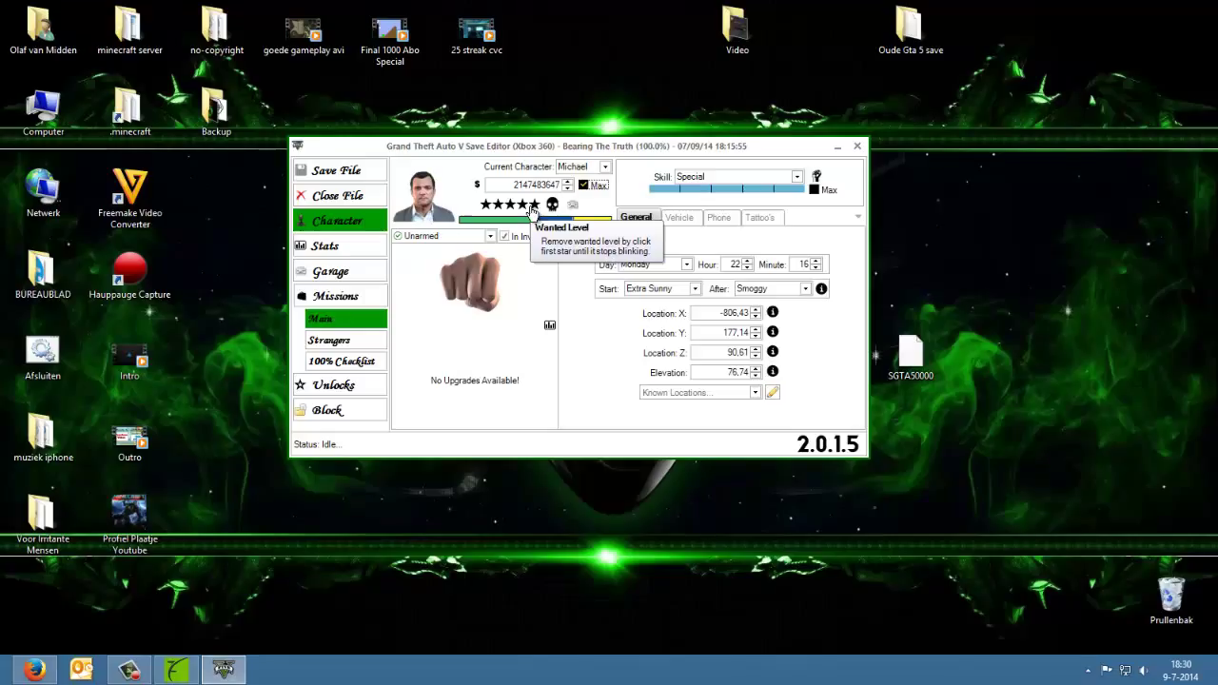
click(573, 207)
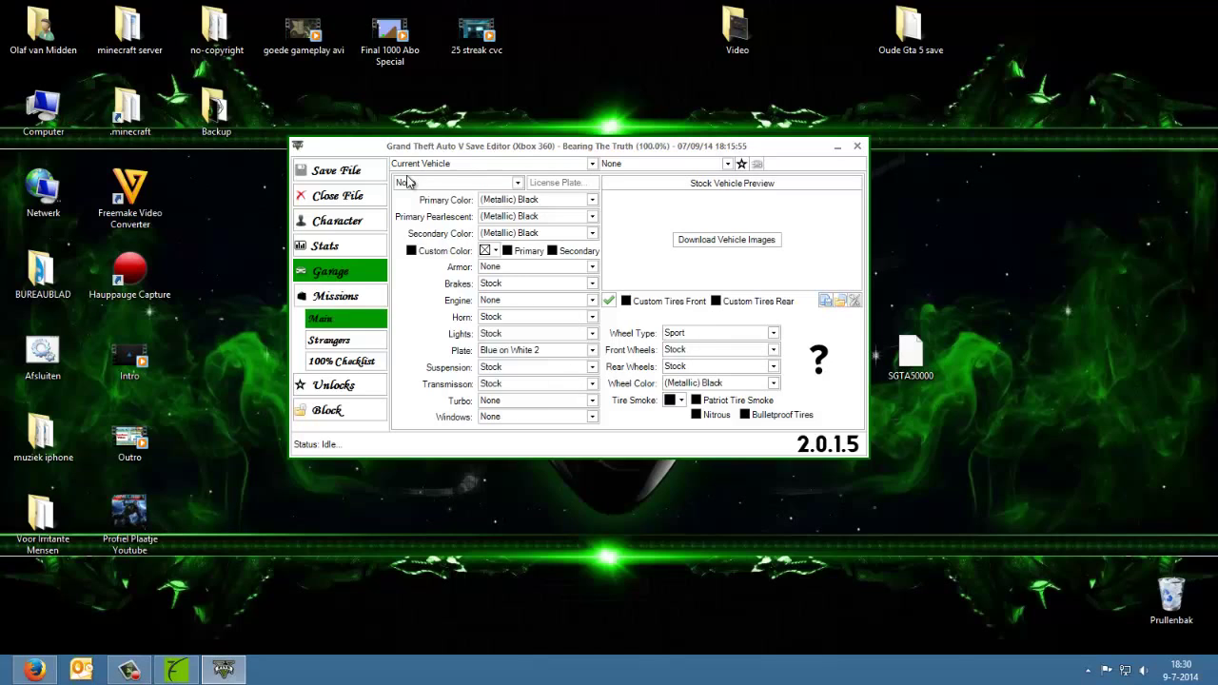
click(340, 229)
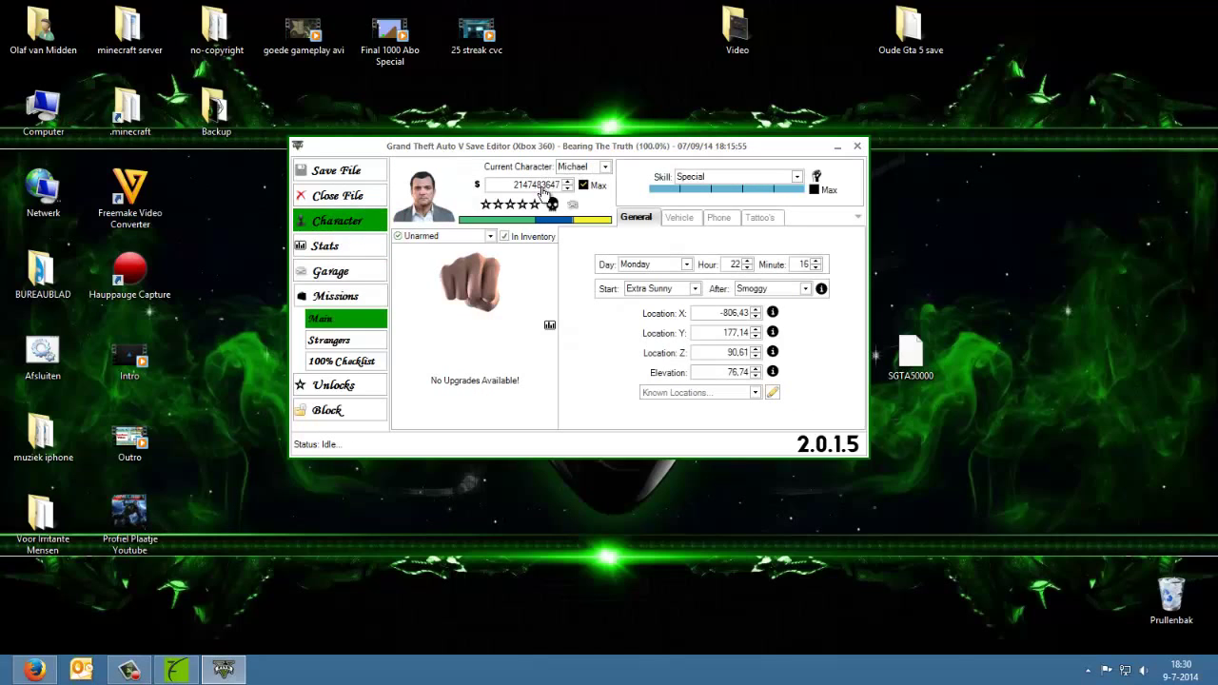
click(598, 168)
click(583, 188)
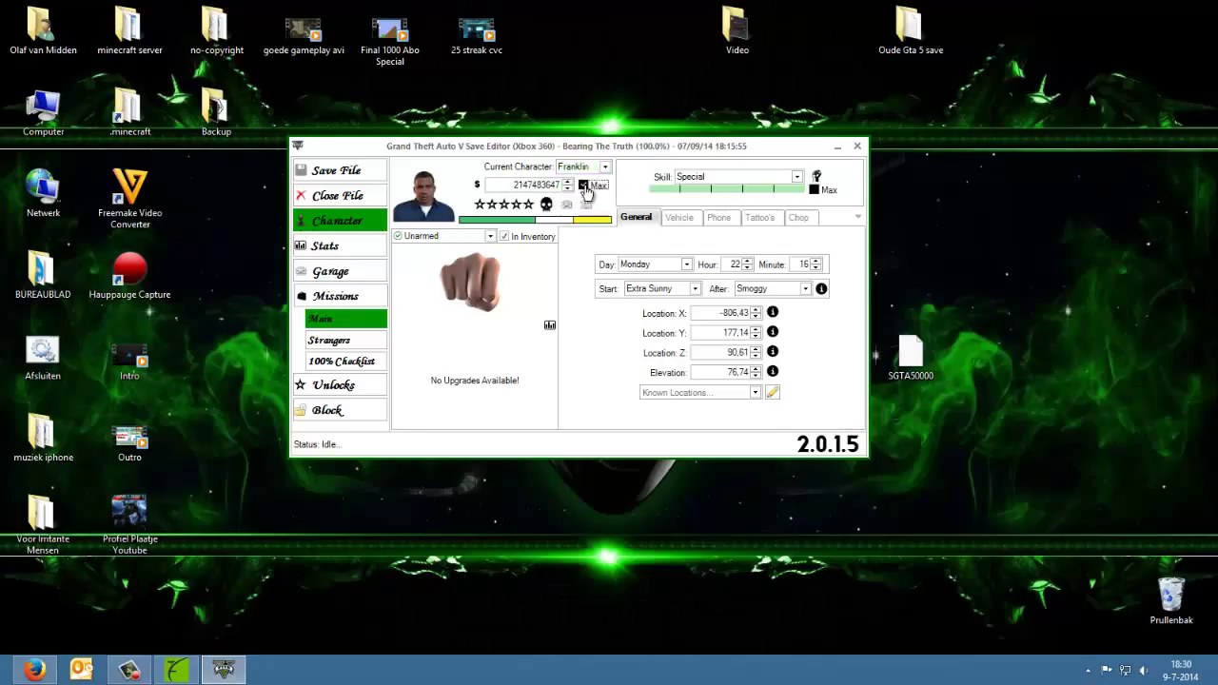
click(600, 168)
click(587, 200)
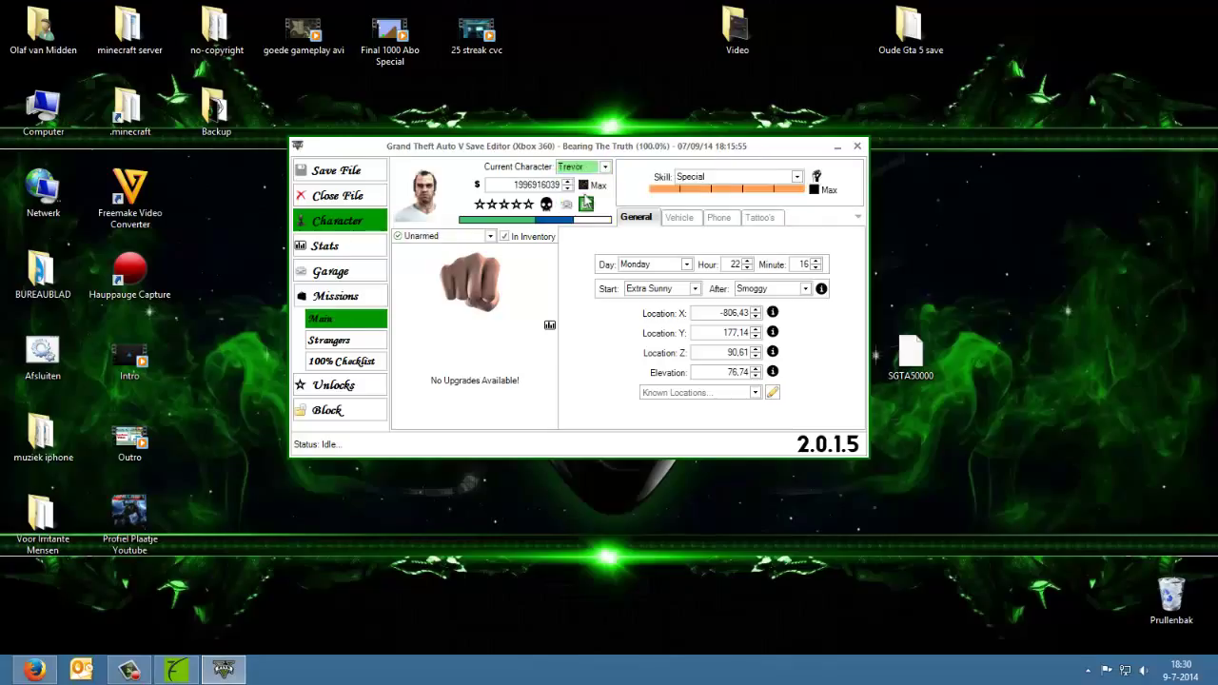
click(583, 185)
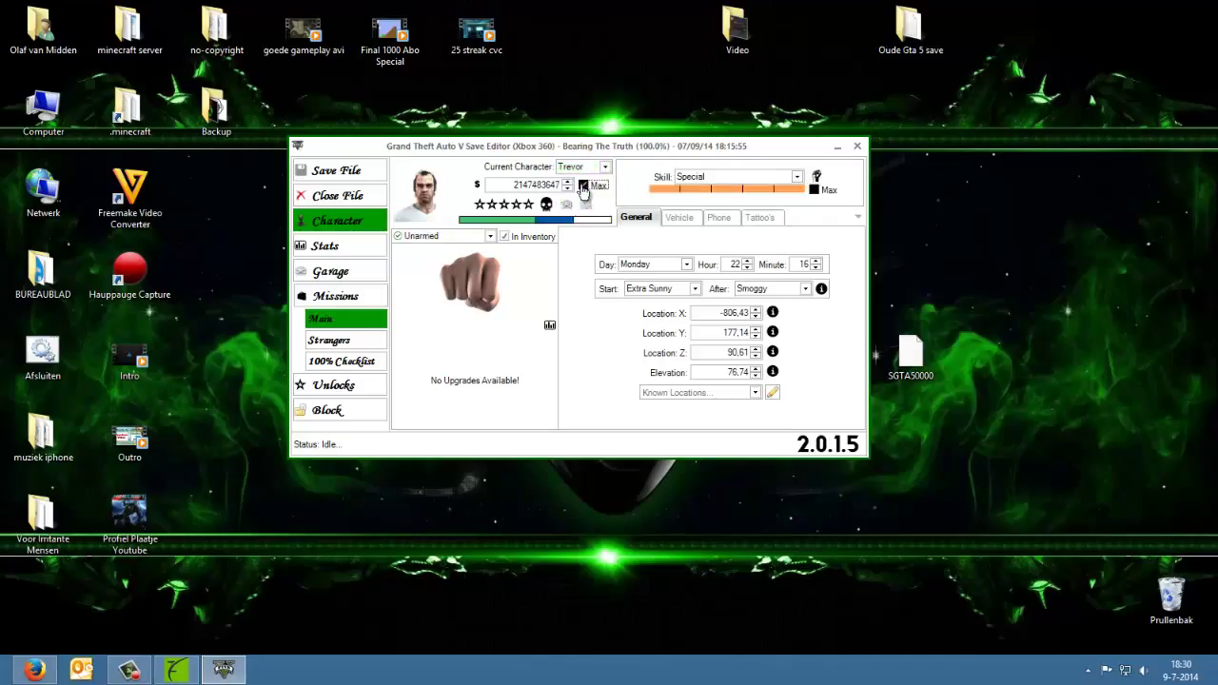
Max out Trevor's Special and Stamina skills, apply the maximum to all his skills, and review the skill list.
click(794, 178)
click(795, 178)
click(813, 189)
click(794, 178)
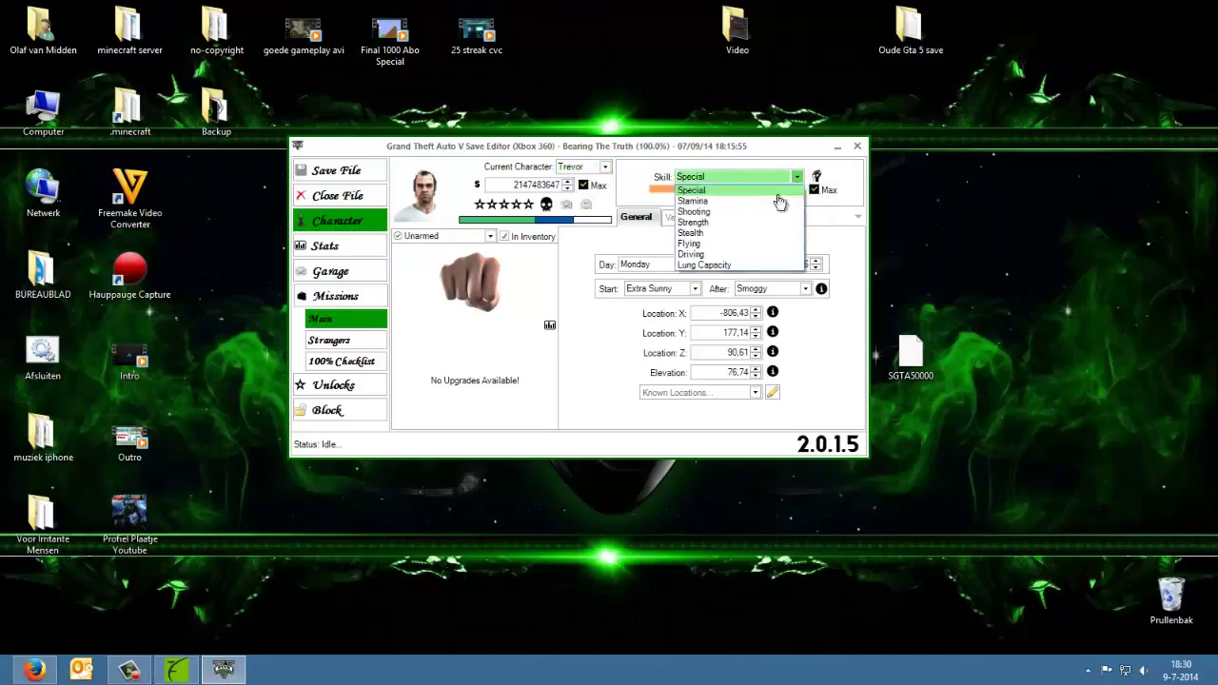
click(780, 200)
click(815, 188)
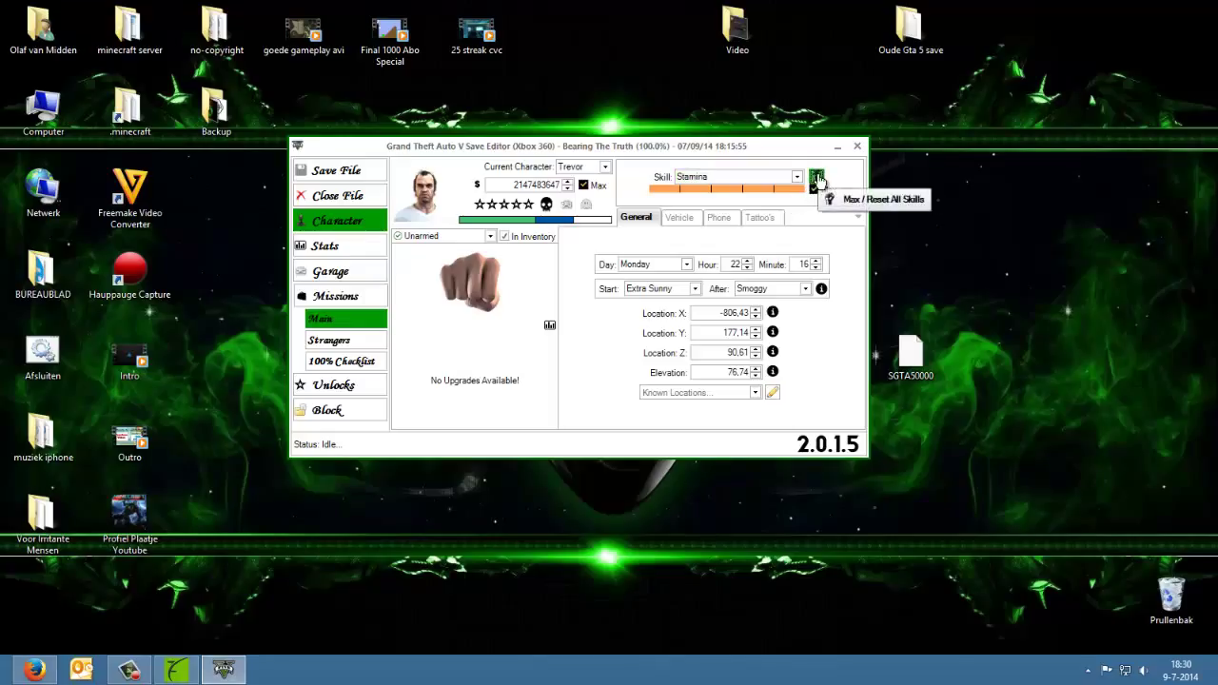
click(816, 180)
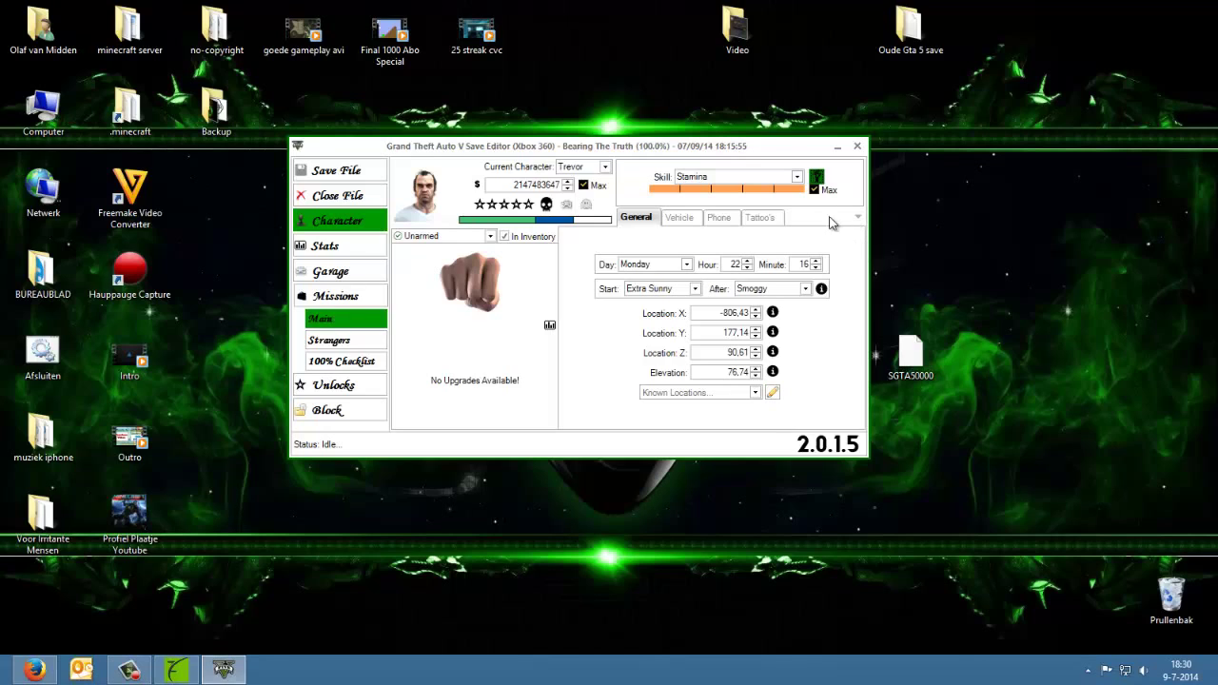
click(776, 177)
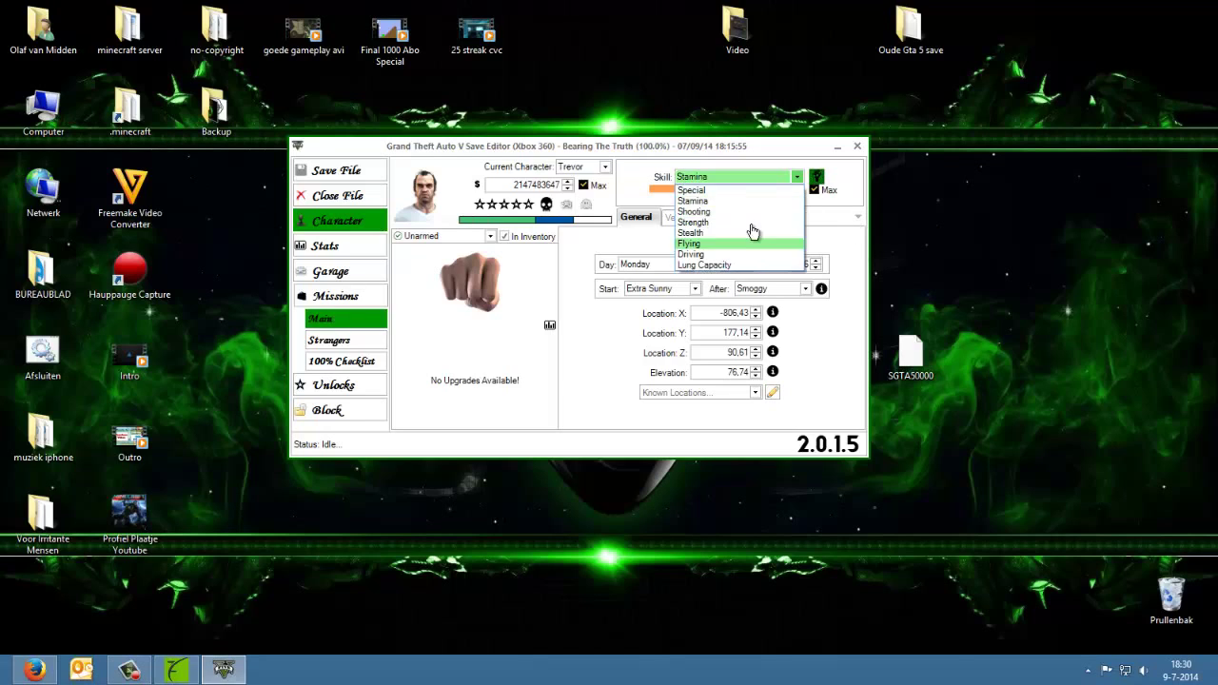
click(846, 228)
Max out all skills for Franklin and Michael.
click(568, 170)
click(576, 192)
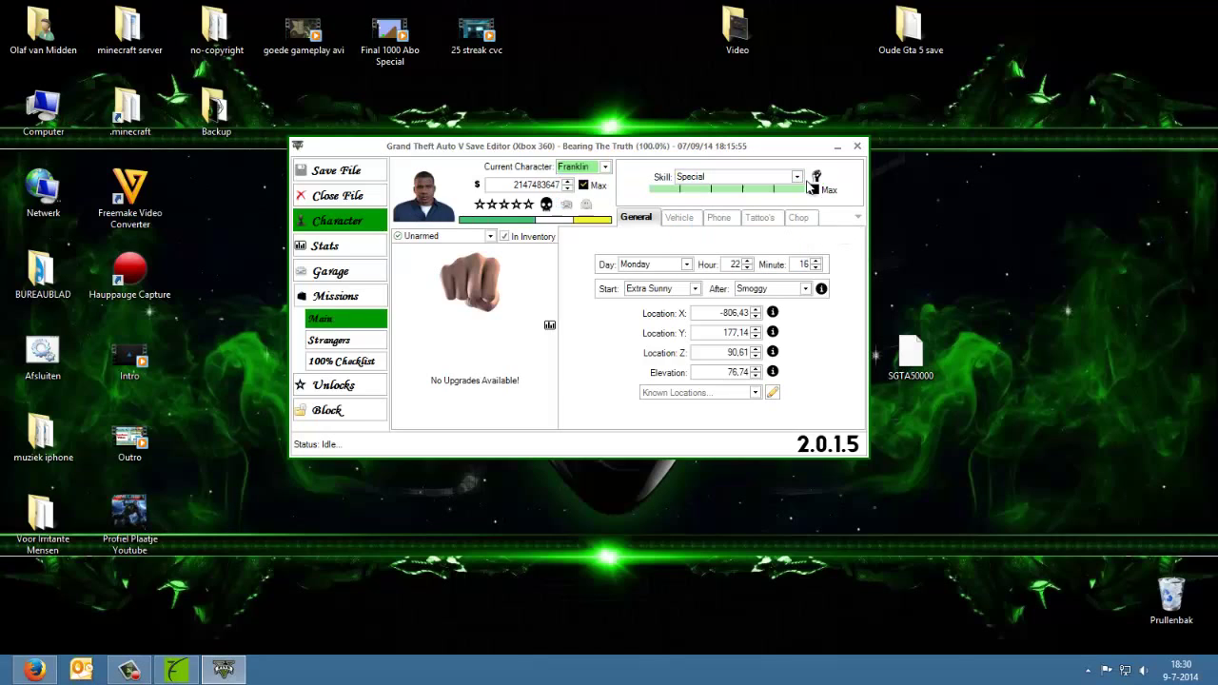
click(595, 169)
click(579, 181)
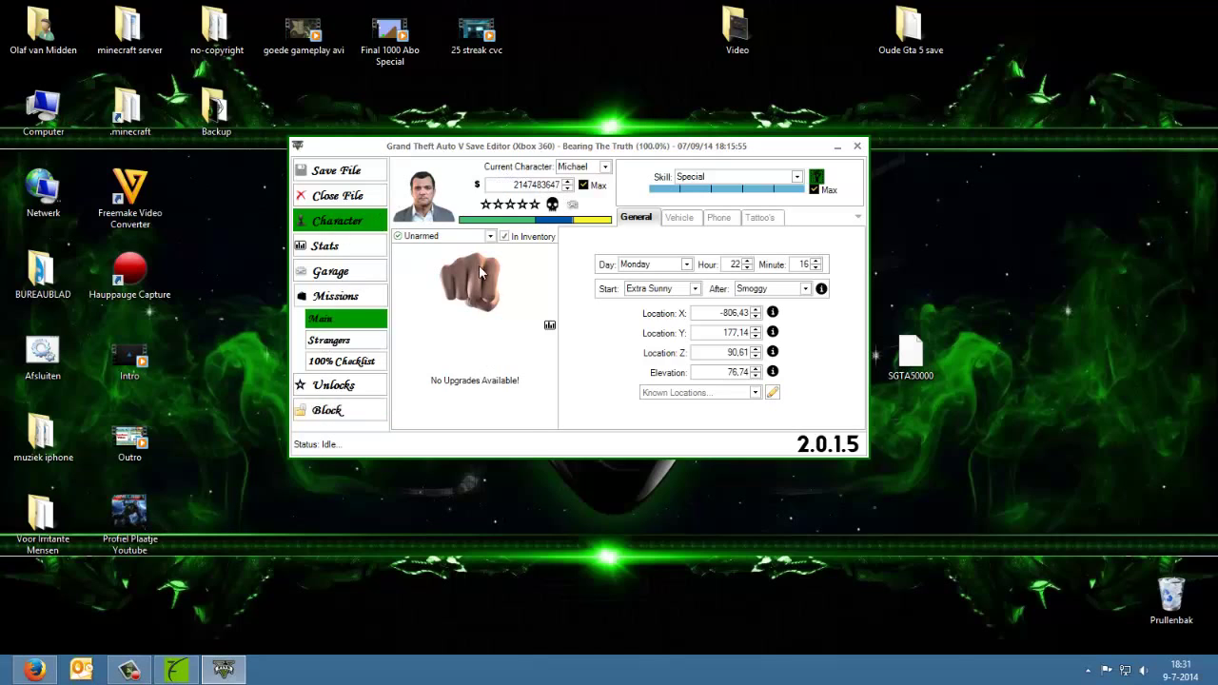
Select the Firework Launcher among Michael's weapons and try the maximum ammo option.
click(489, 236)
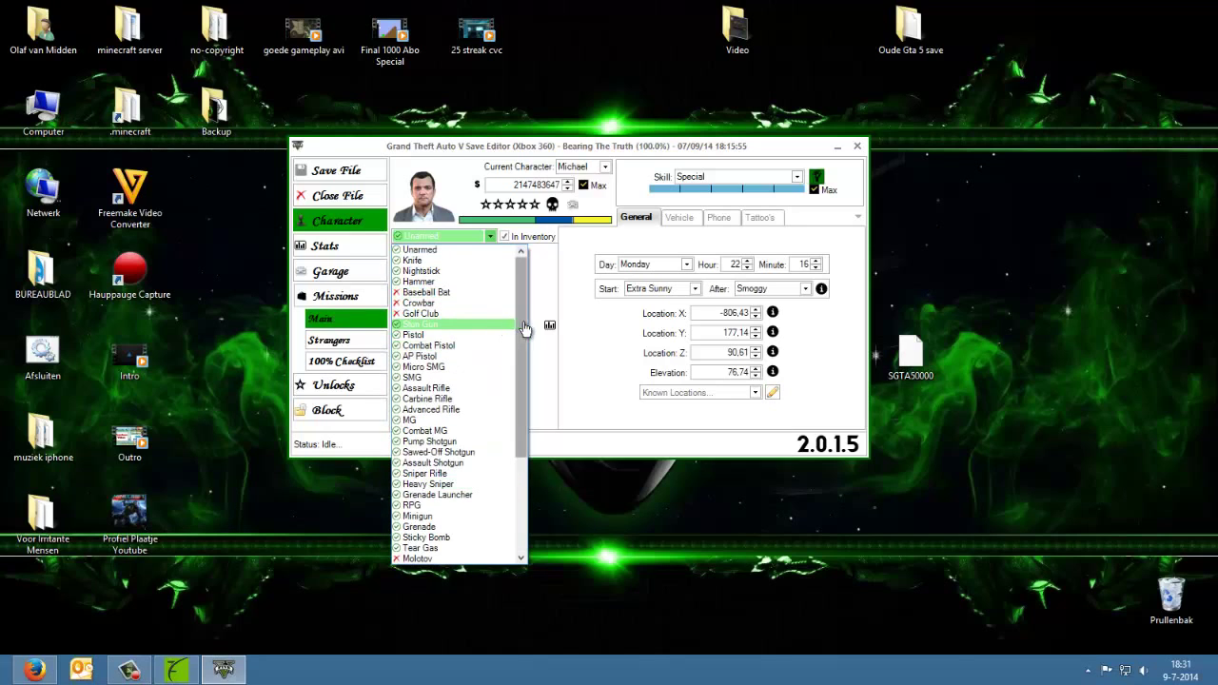
drag(524, 327, 528, 448)
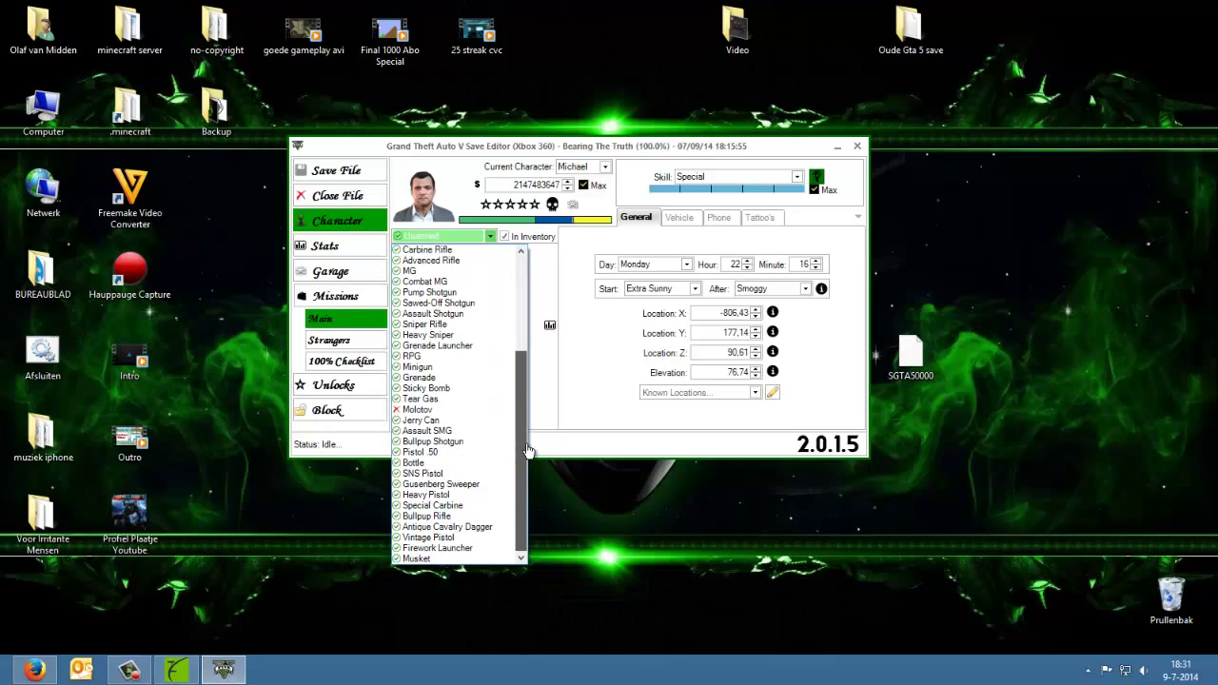
click(467, 549)
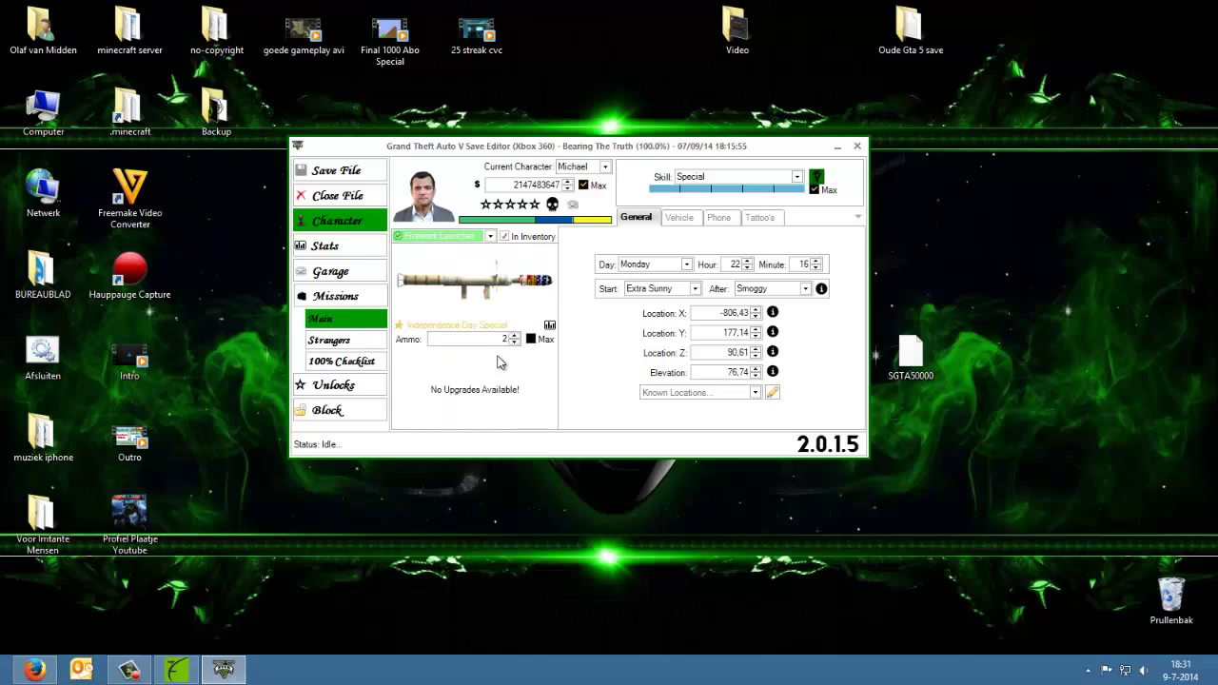
click(539, 342)
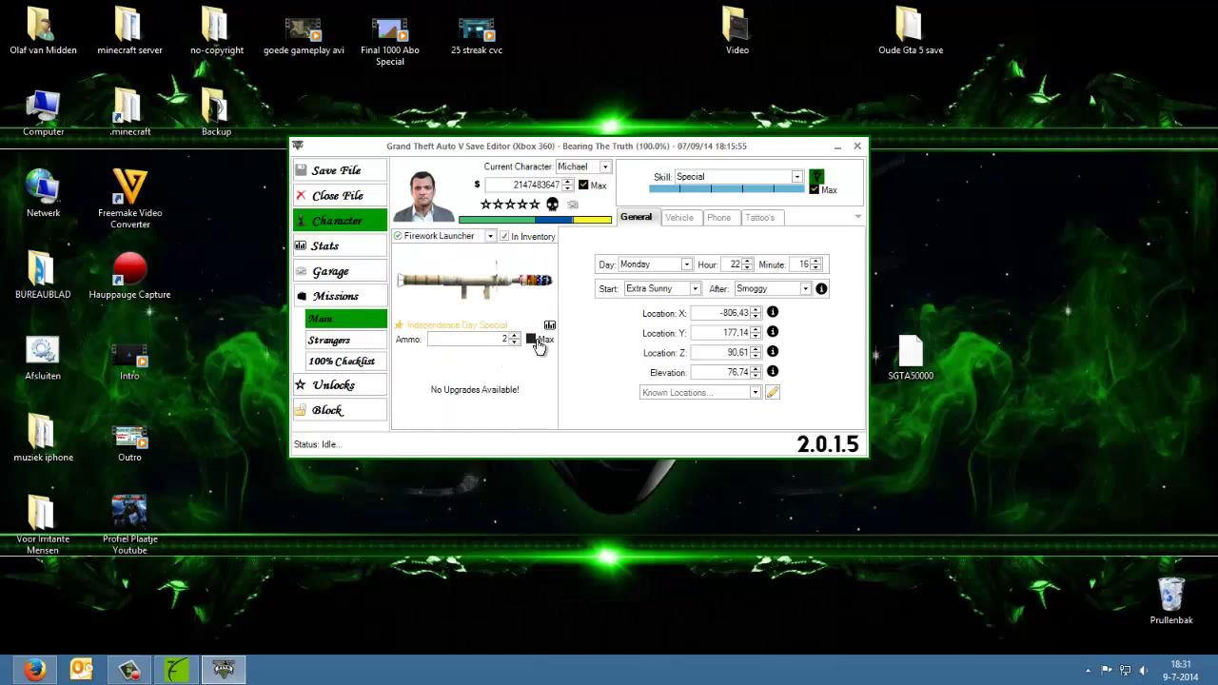
click(537, 347)
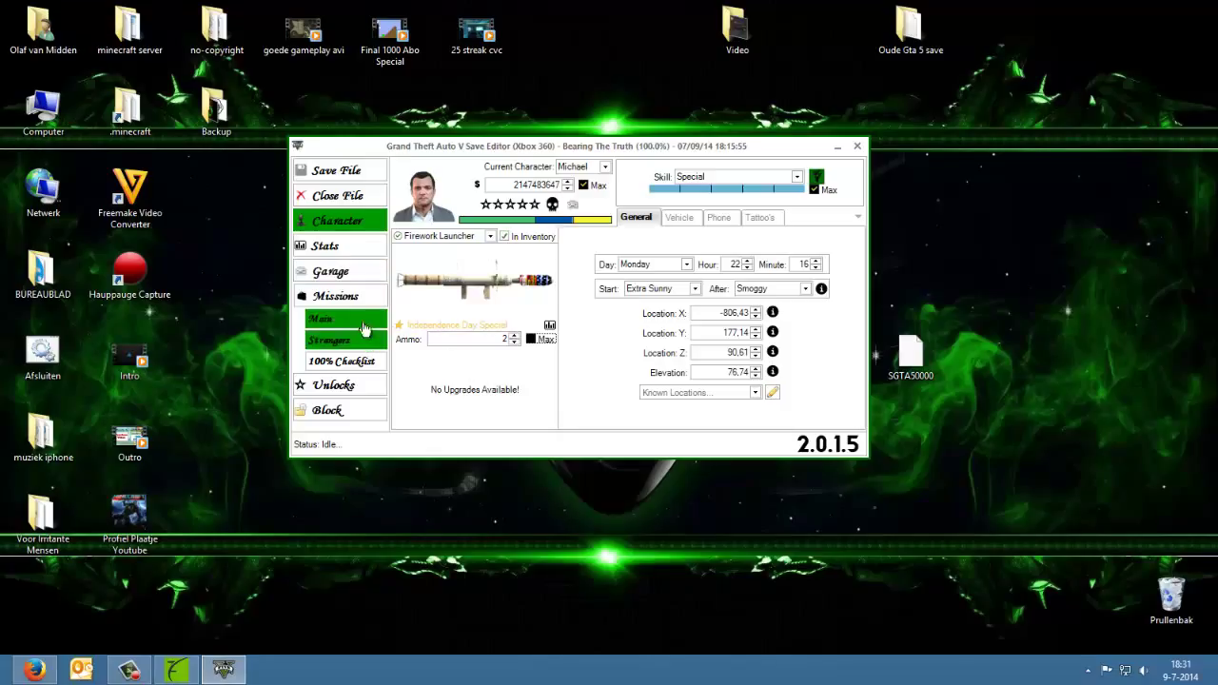
Review Franklin's general, crime, cash and skill statistics.
click(328, 249)
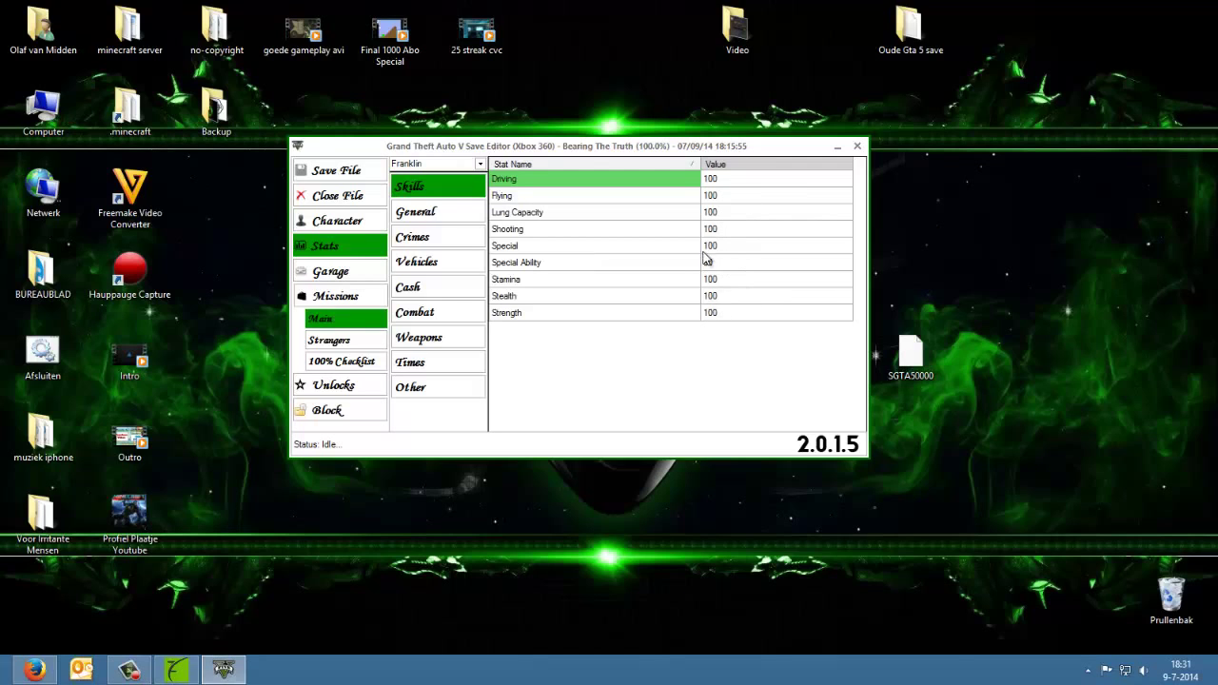
click(442, 212)
click(442, 240)
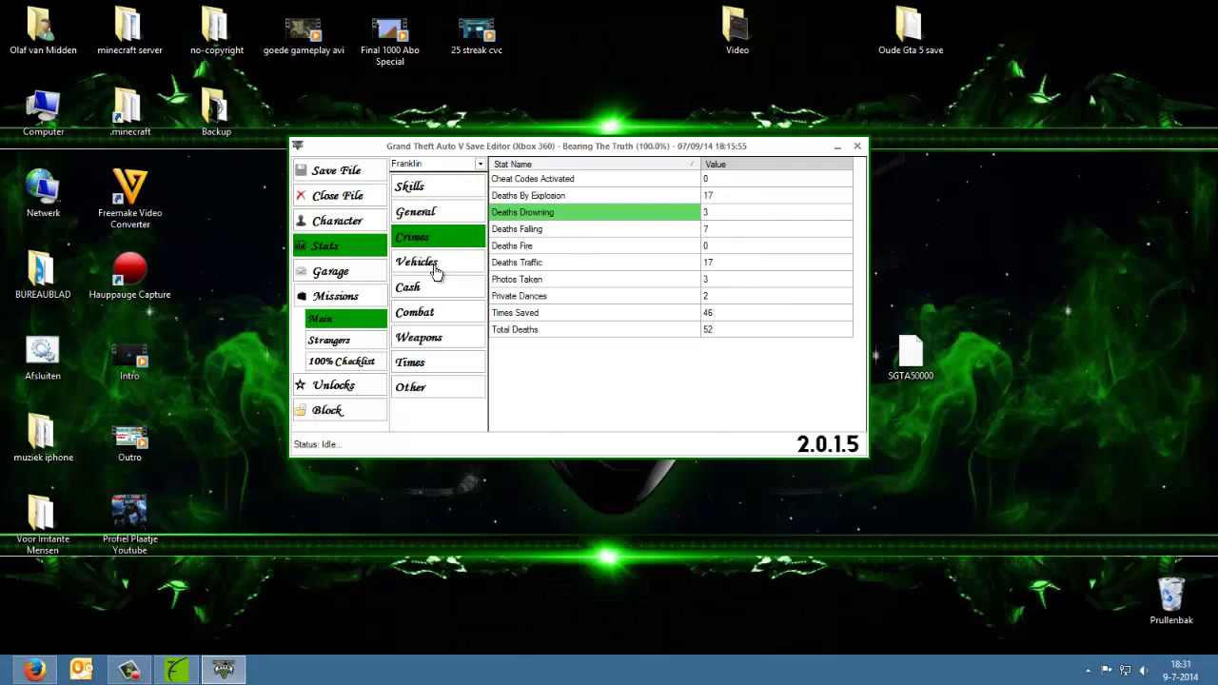
click(429, 299)
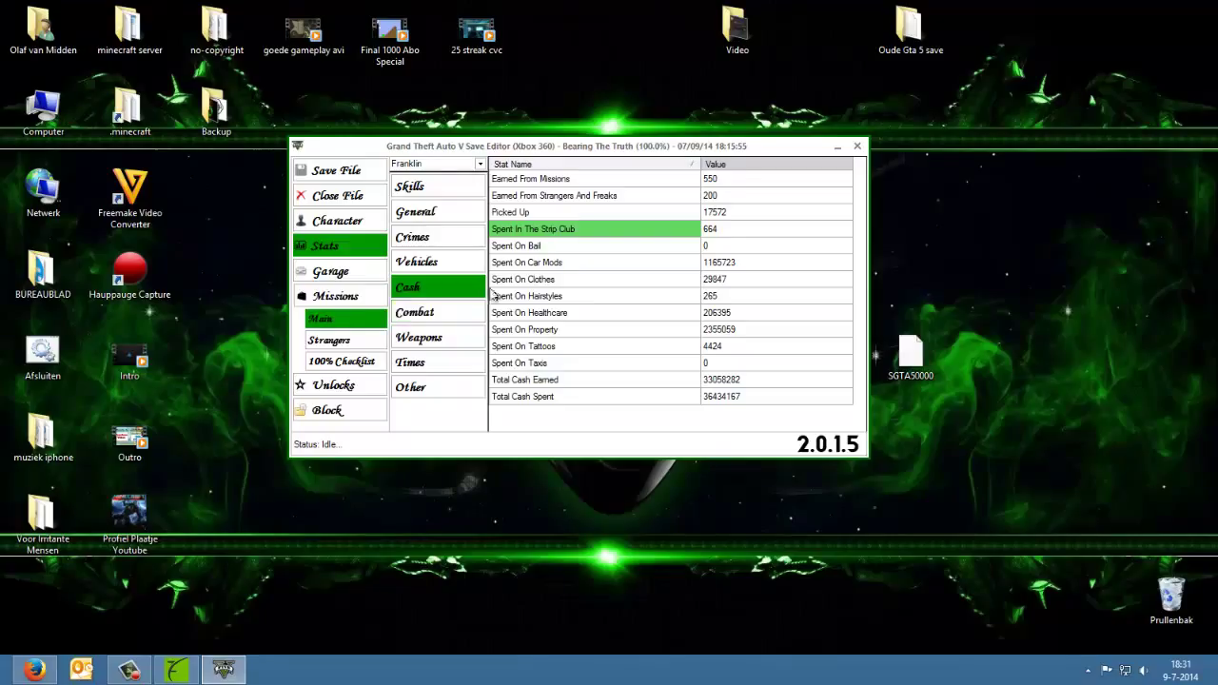
click(434, 185)
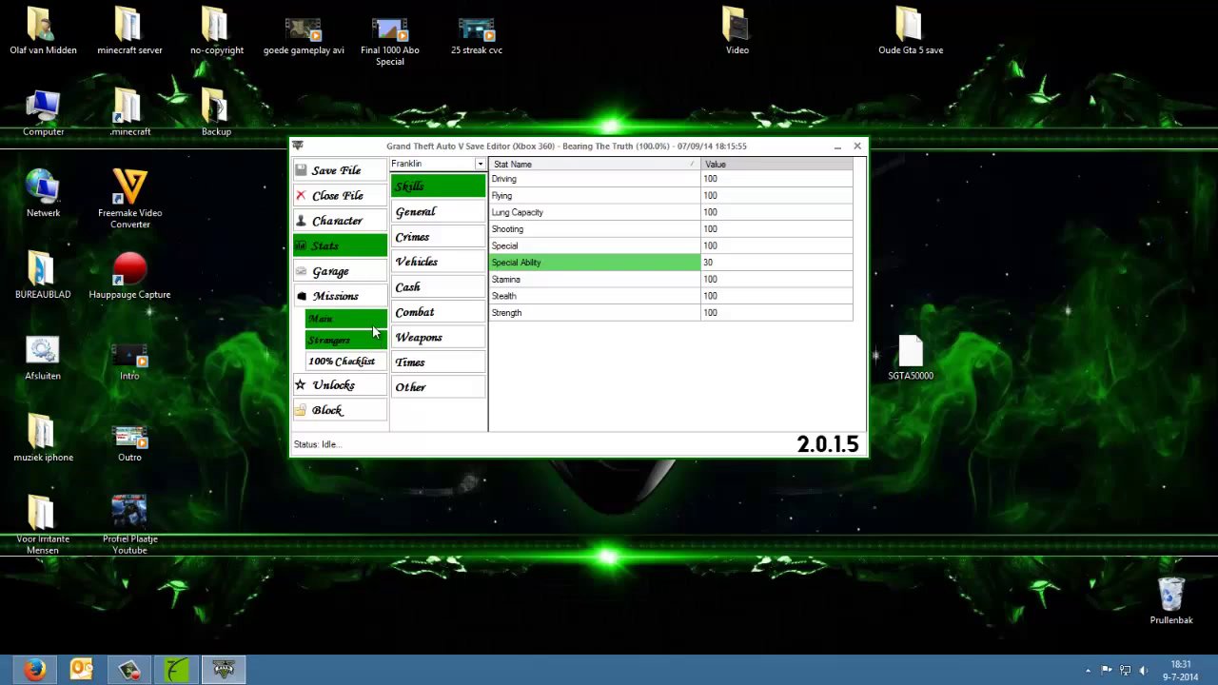
Browse the garage's vehicle models, set the current vehicle to Adder, and check the list of character garages, hangars and helipads.
click(350, 278)
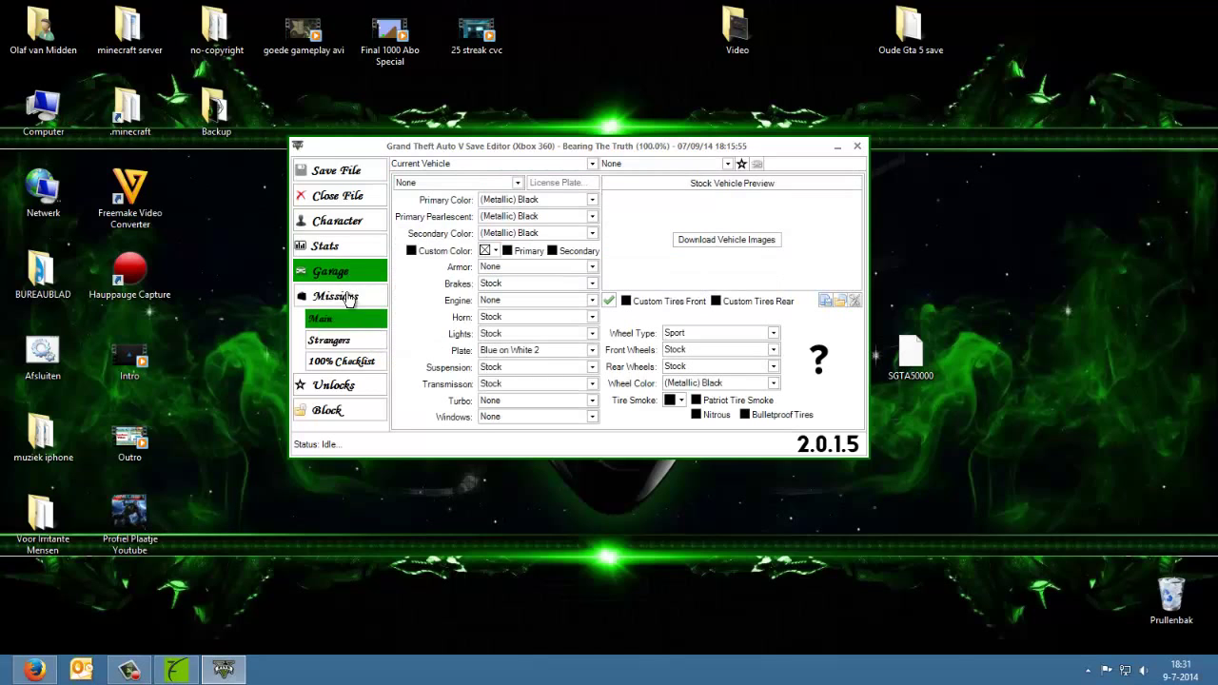
click(515, 185)
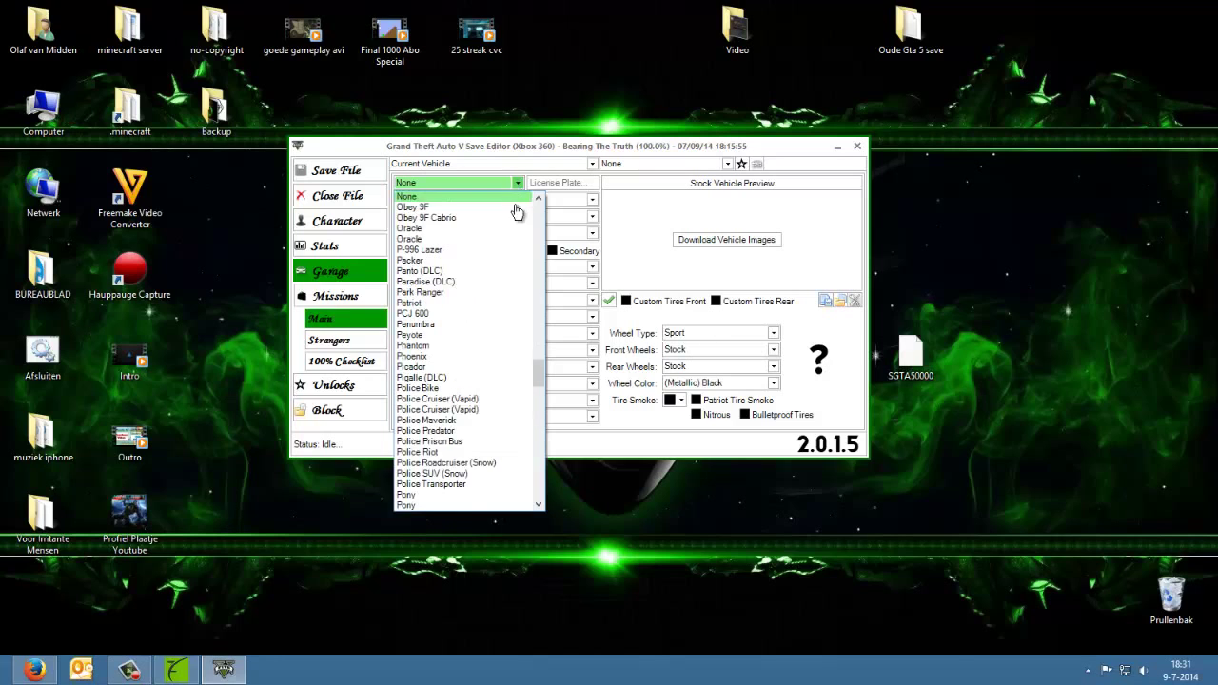
scroll(508, 279, down, 10)
scroll(508, 345, down, 15)
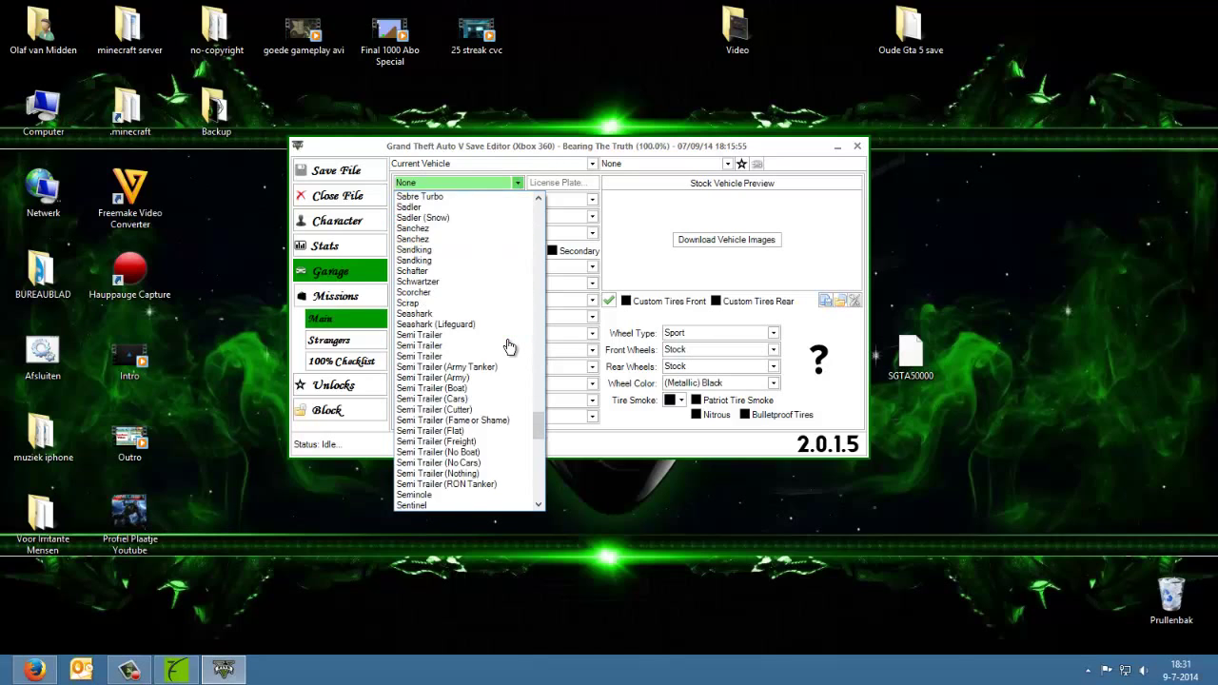
scroll(508, 481, down, 11)
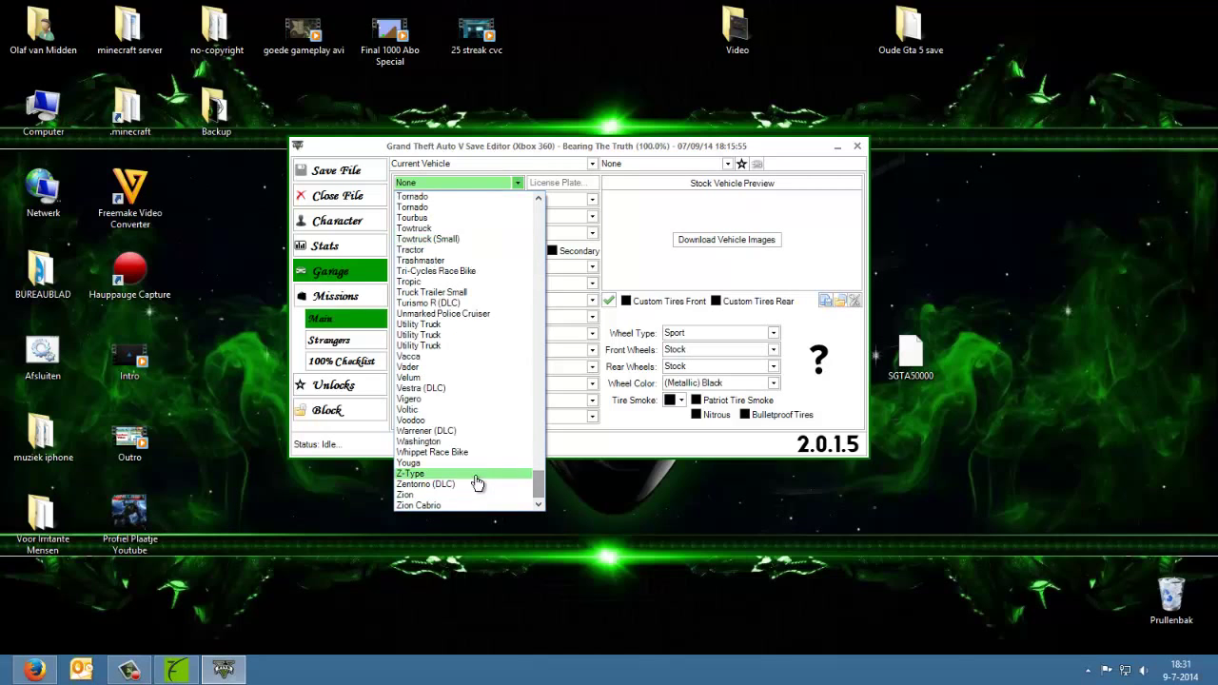
scroll(479, 482, up, 10)
scroll(530, 365, up, 15)
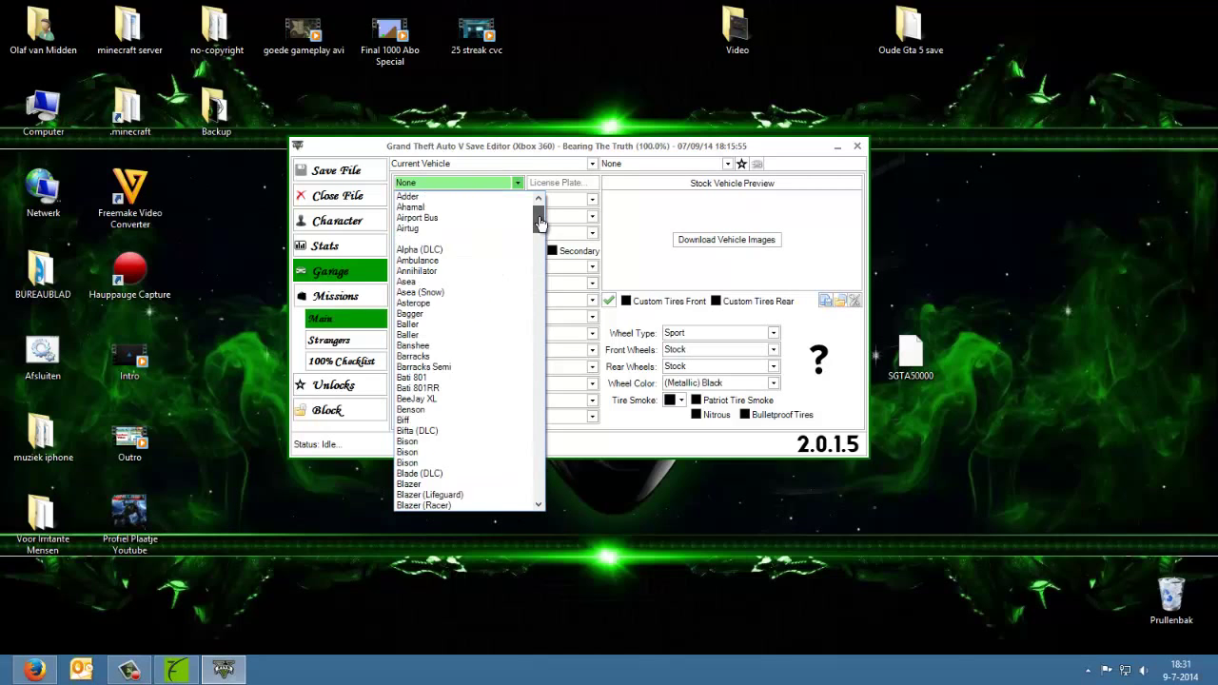
click(479, 207)
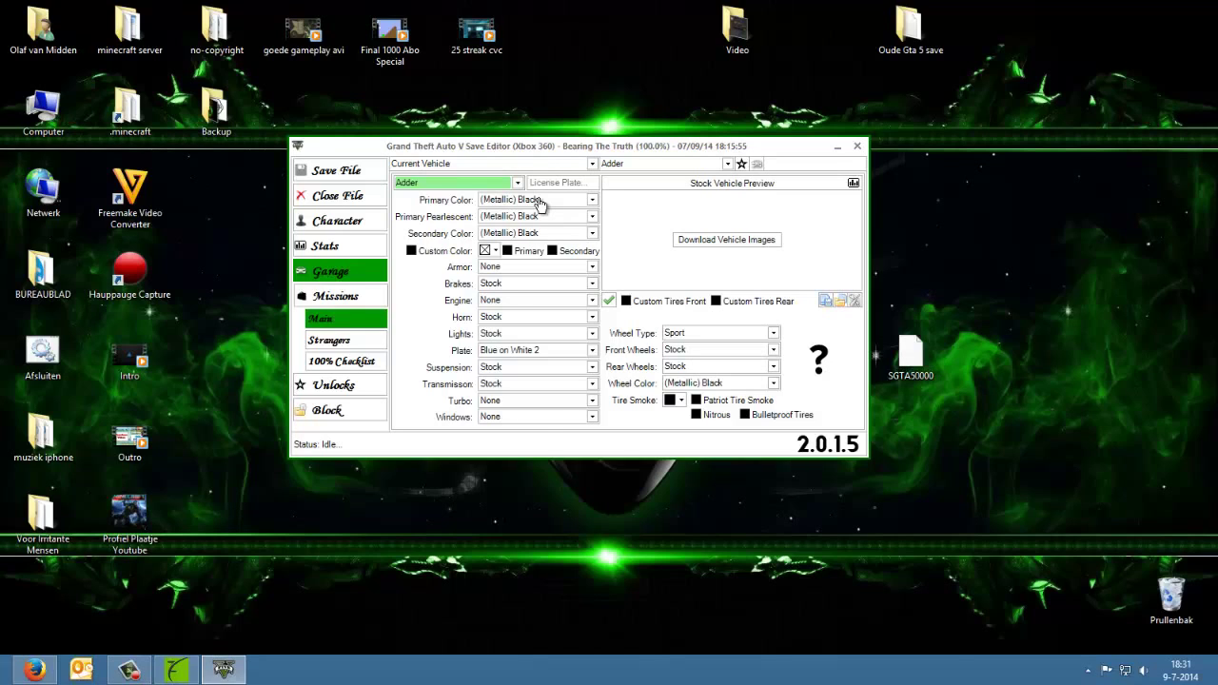
click(539, 201)
click(515, 178)
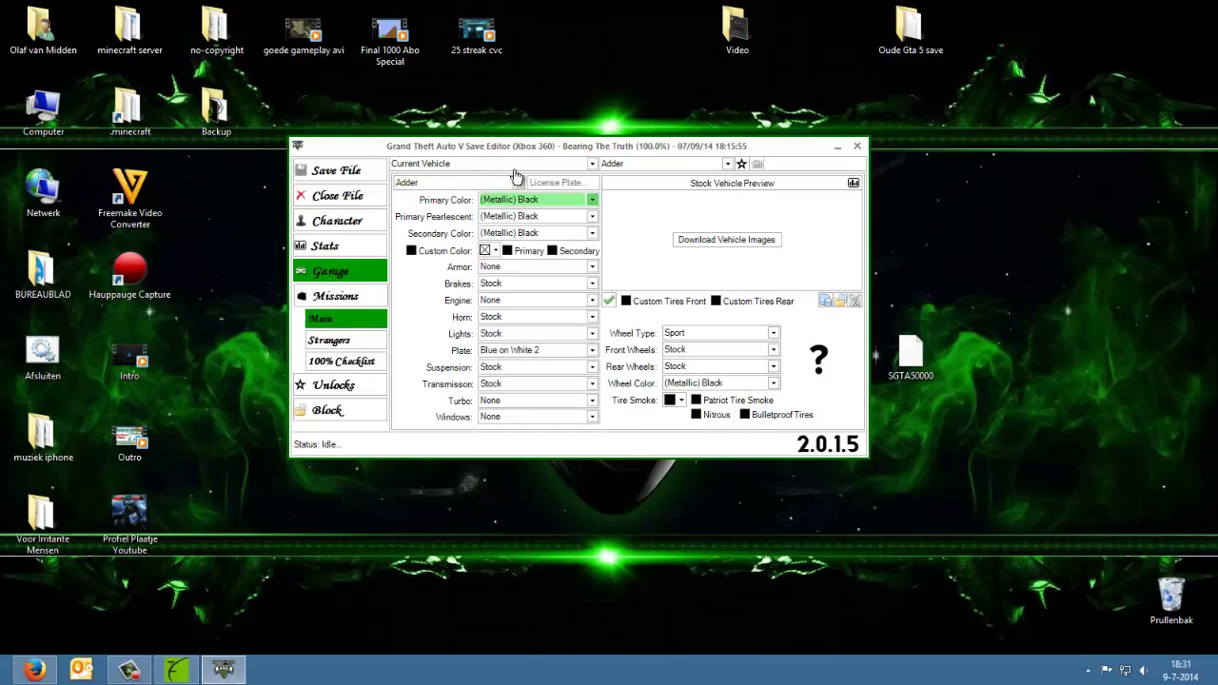
click(443, 166)
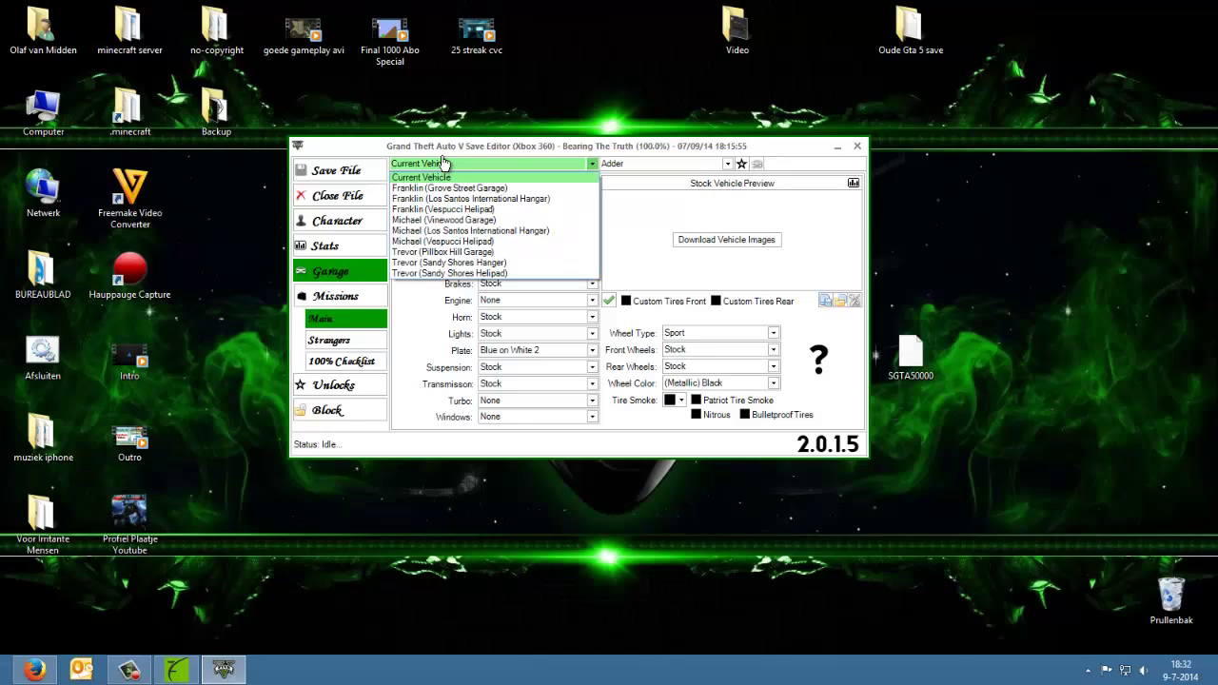
click(443, 164)
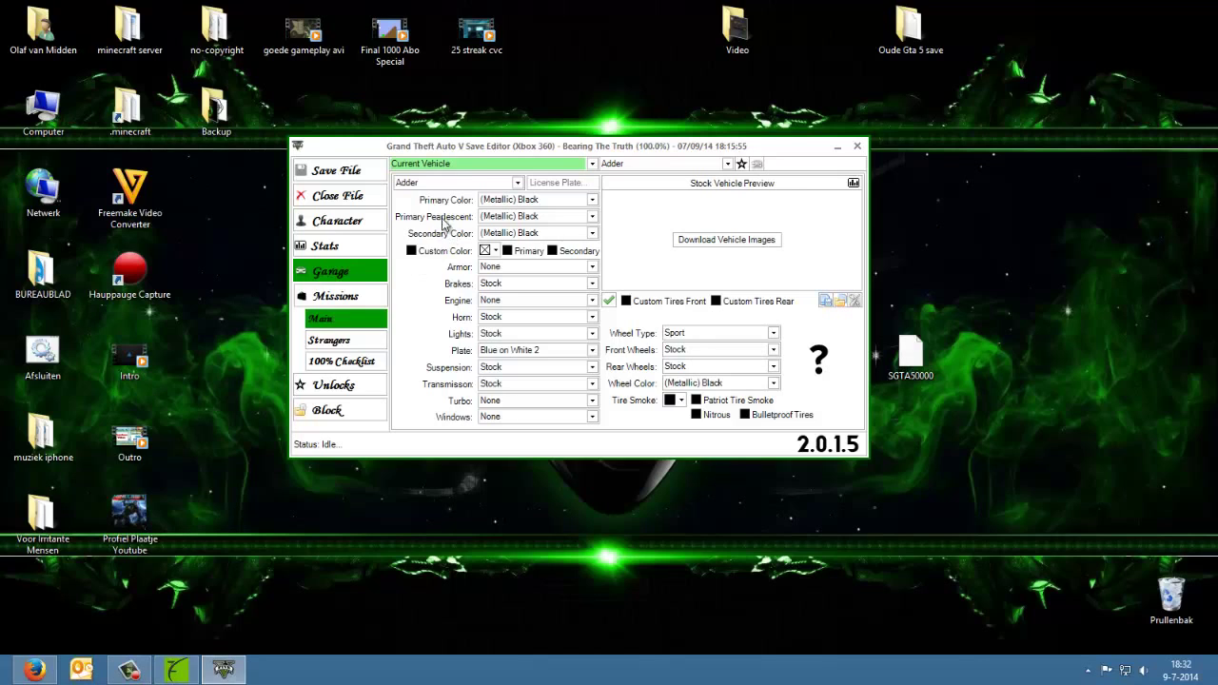
Review the main missions list and inspect the objectives of The Third Way.
click(363, 297)
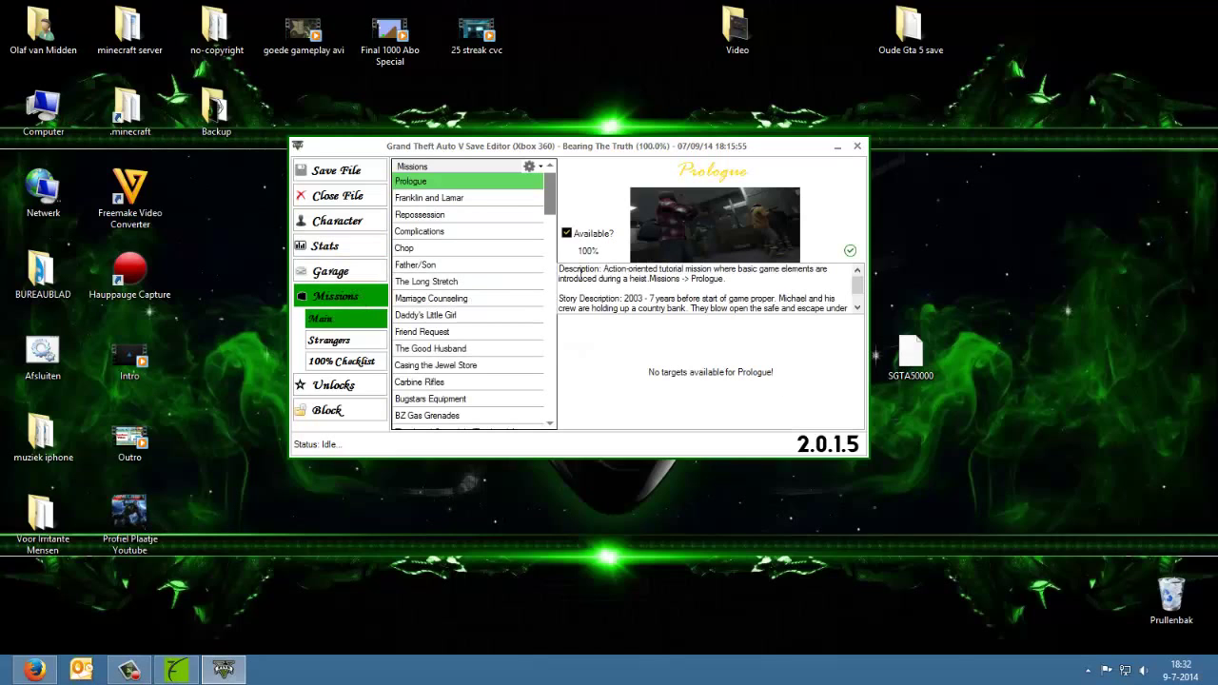
drag(550, 195, 552, 419)
click(510, 366)
click(518, 416)
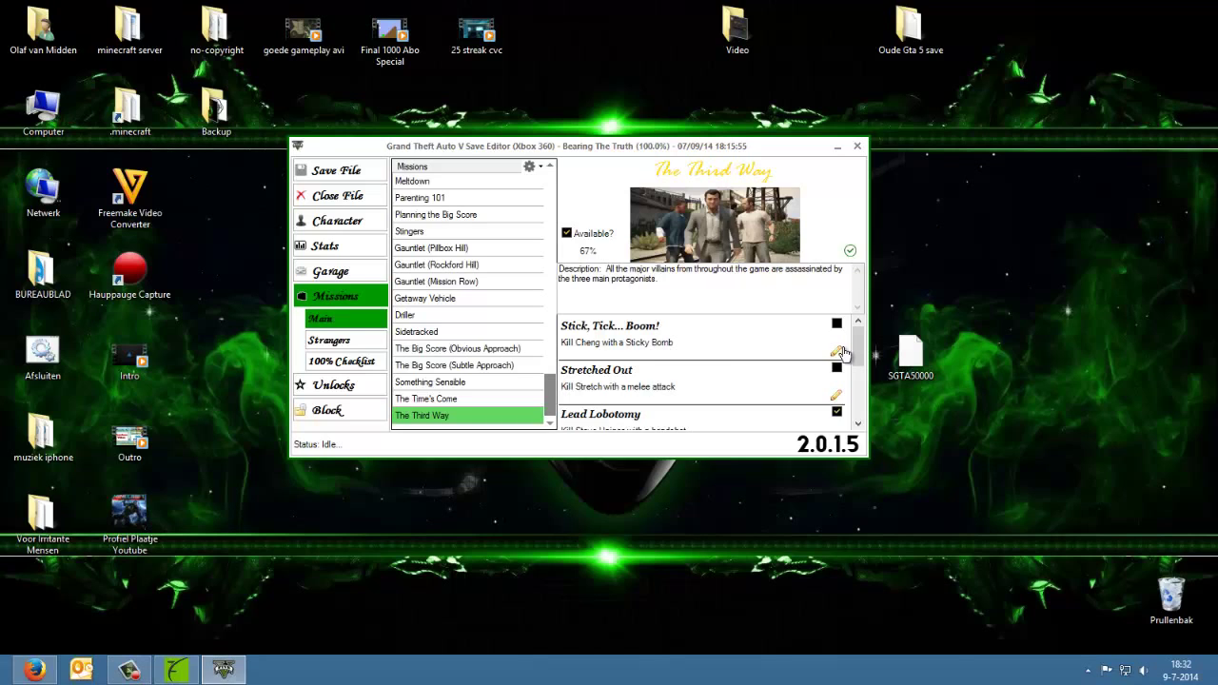
drag(864, 350, 863, 298)
drag(551, 407, 522, 208)
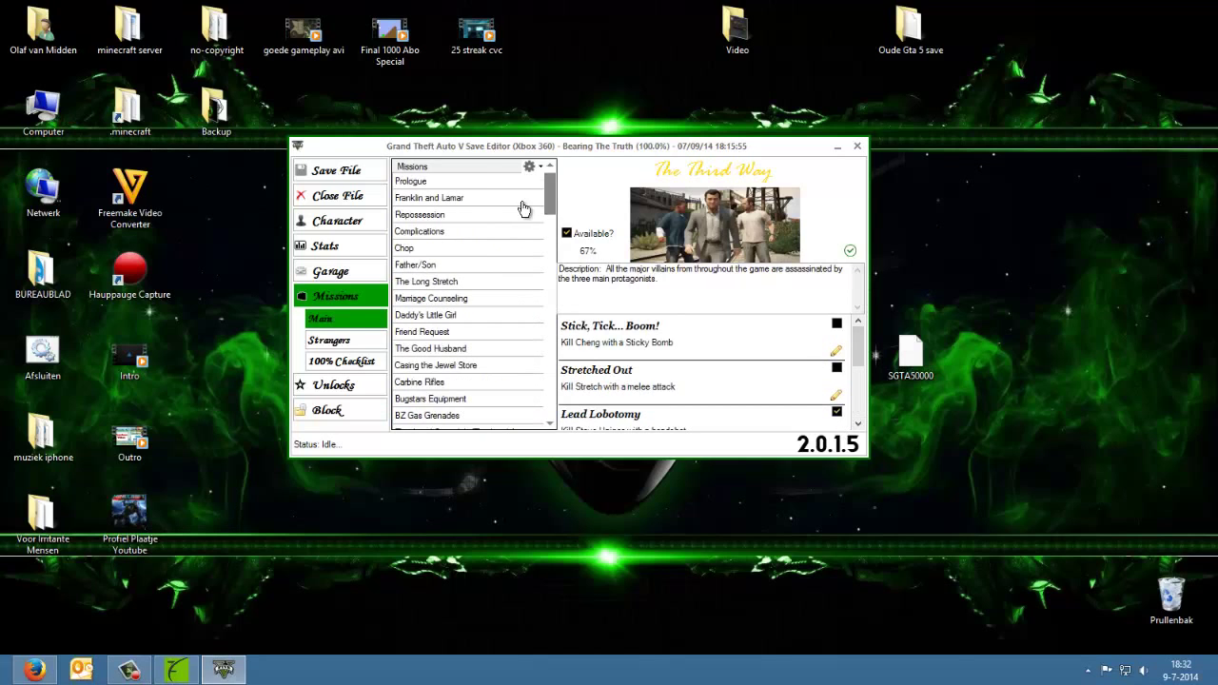
Examine the strangers missions and the 100% completion checklist.
click(340, 341)
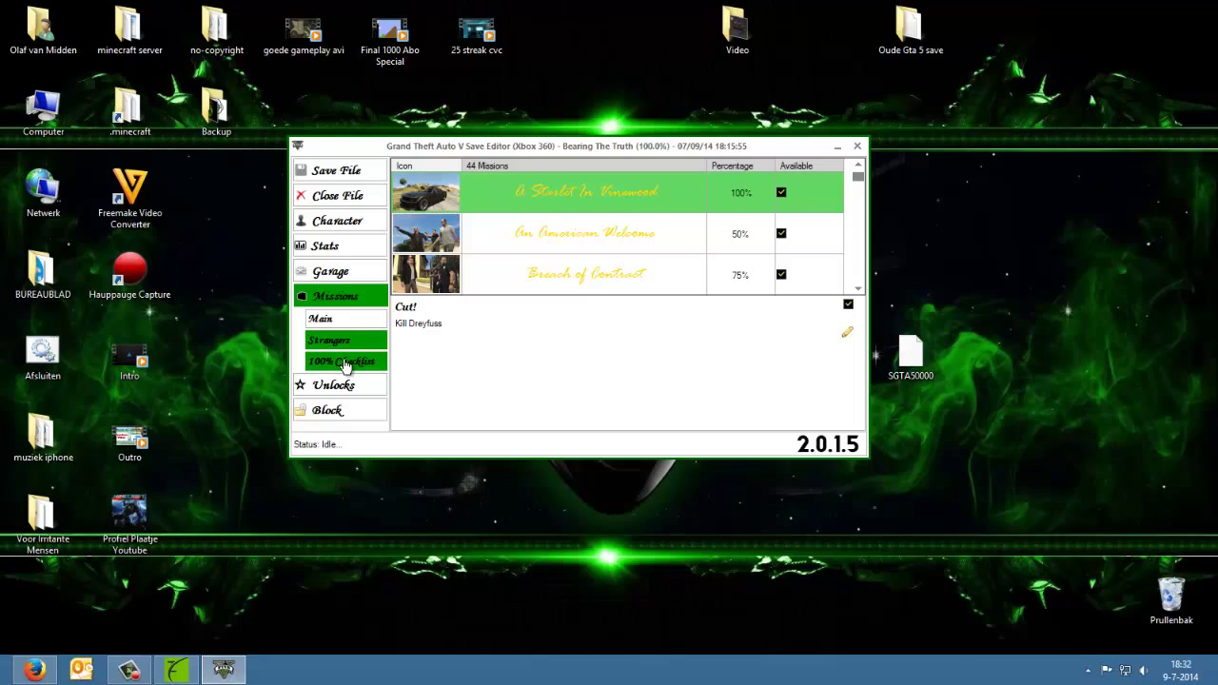
click(347, 366)
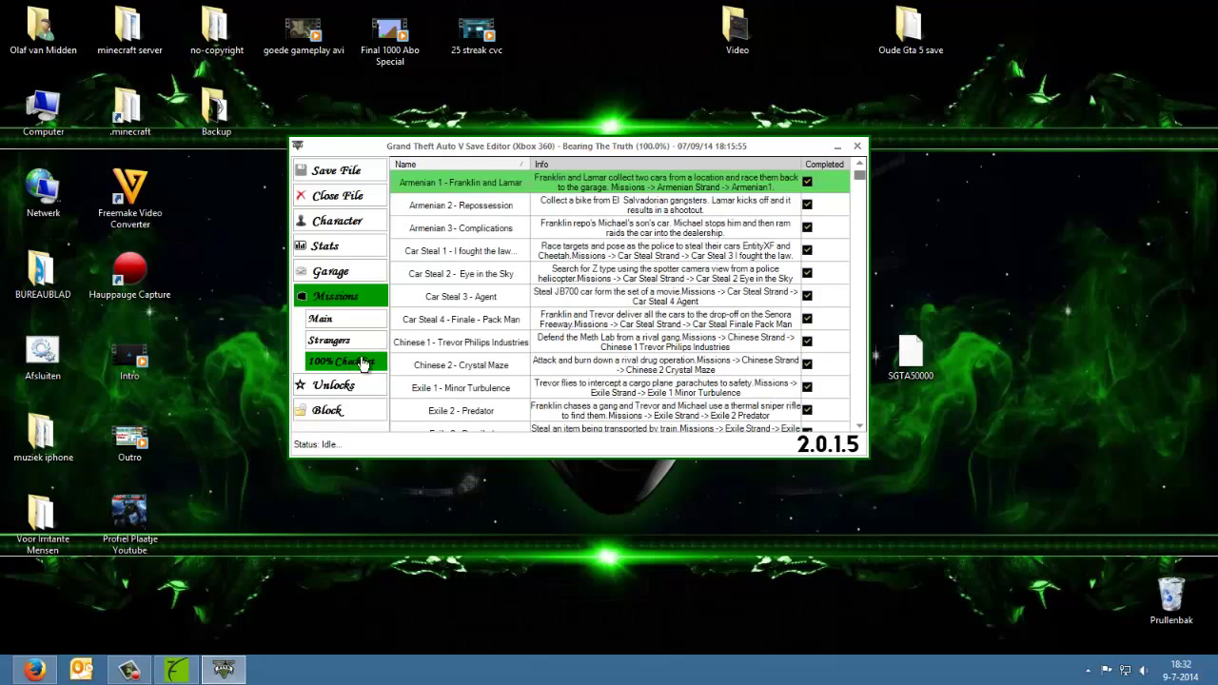
drag(864, 188, 861, 152)
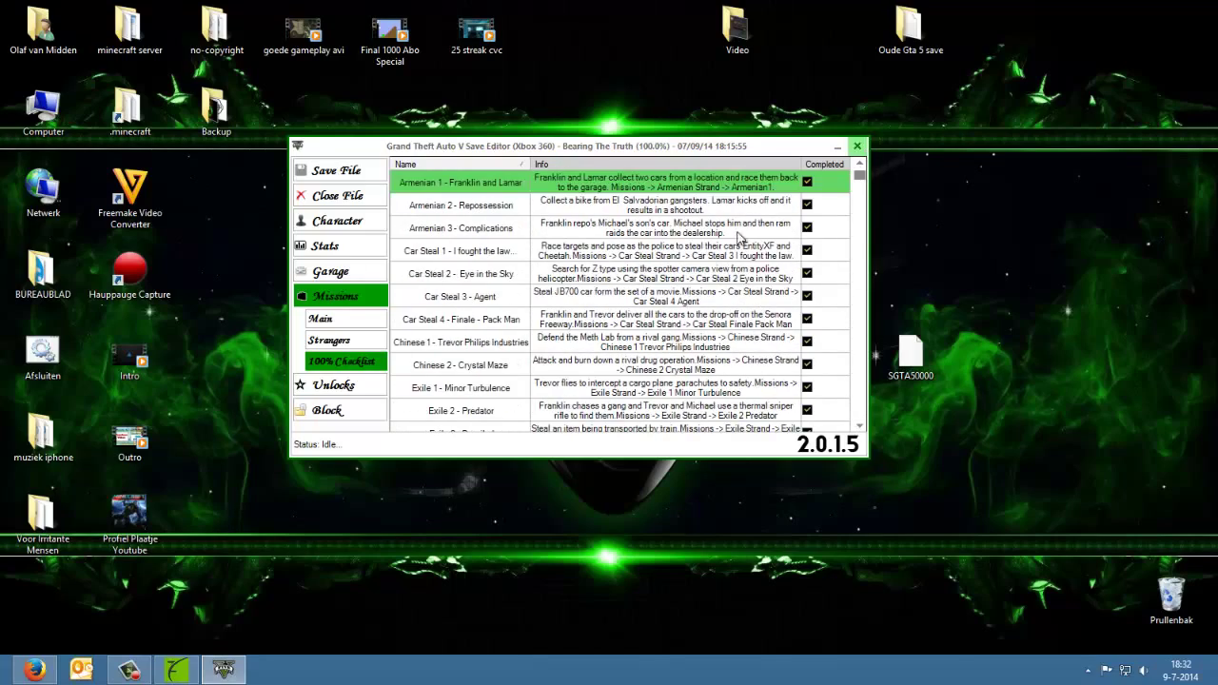
Examine the unlock options for purchased properties, vehicle upgrades and other settings, dismissing the Car App note.
click(342, 390)
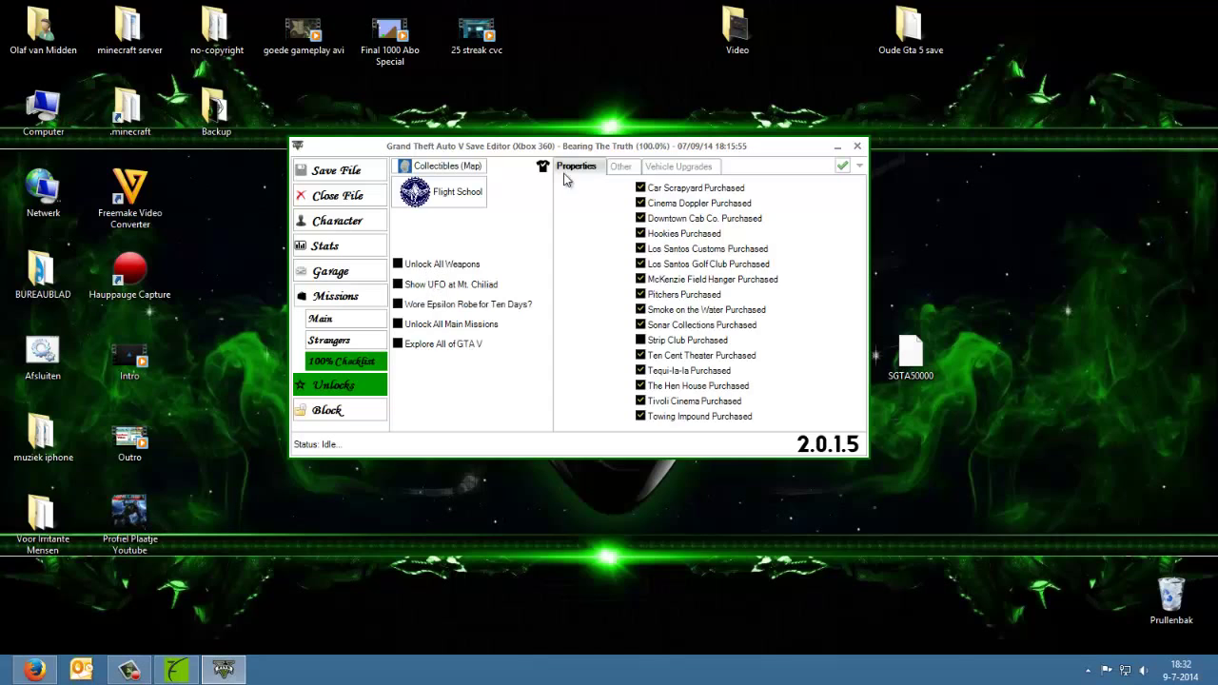
click(665, 168)
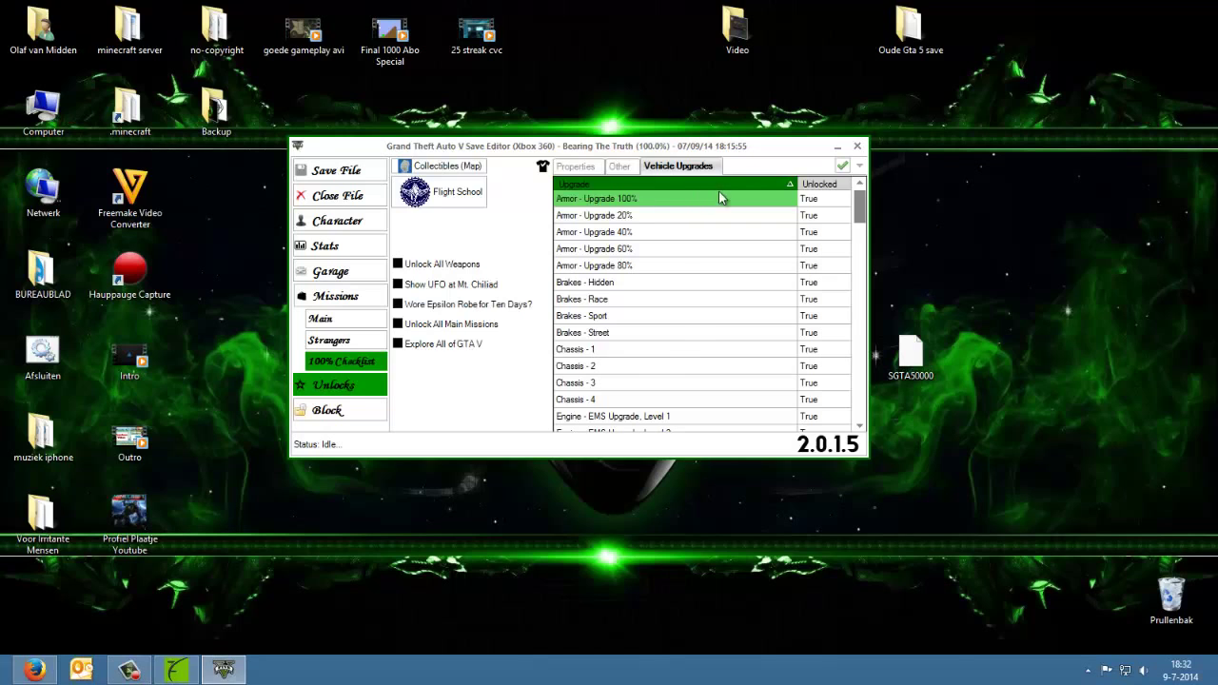
scroll(864, 246, down, 2)
drag(862, 238, 850, 185)
click(620, 165)
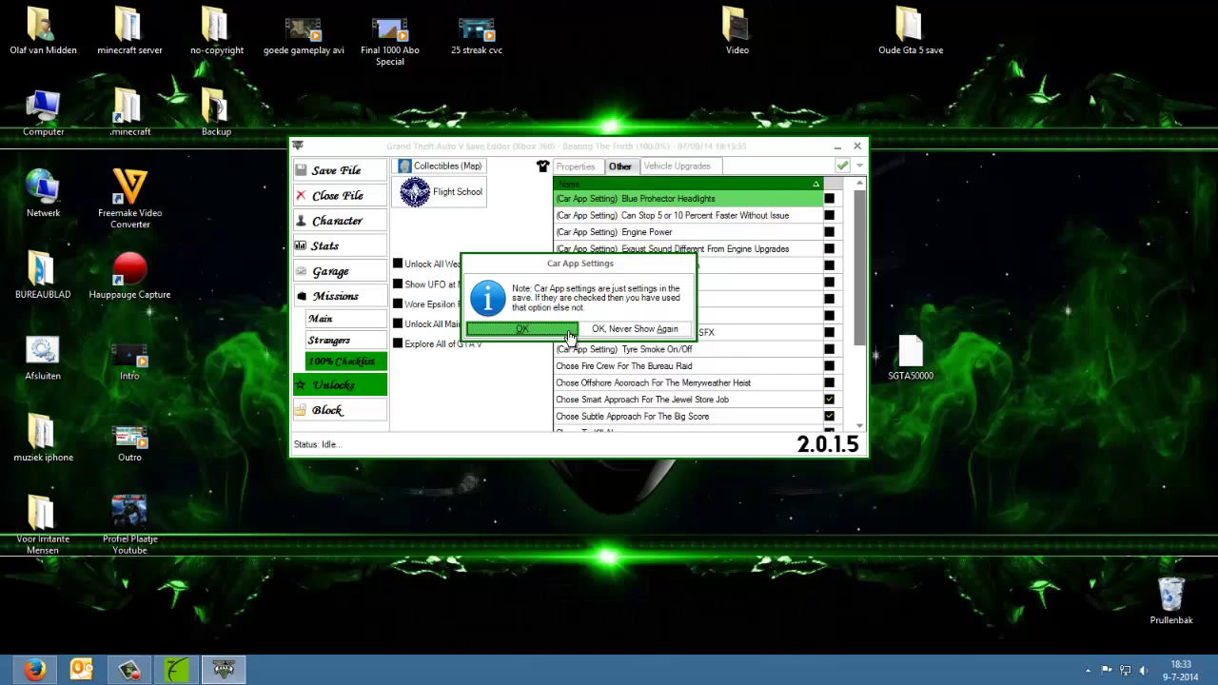
click(522, 329)
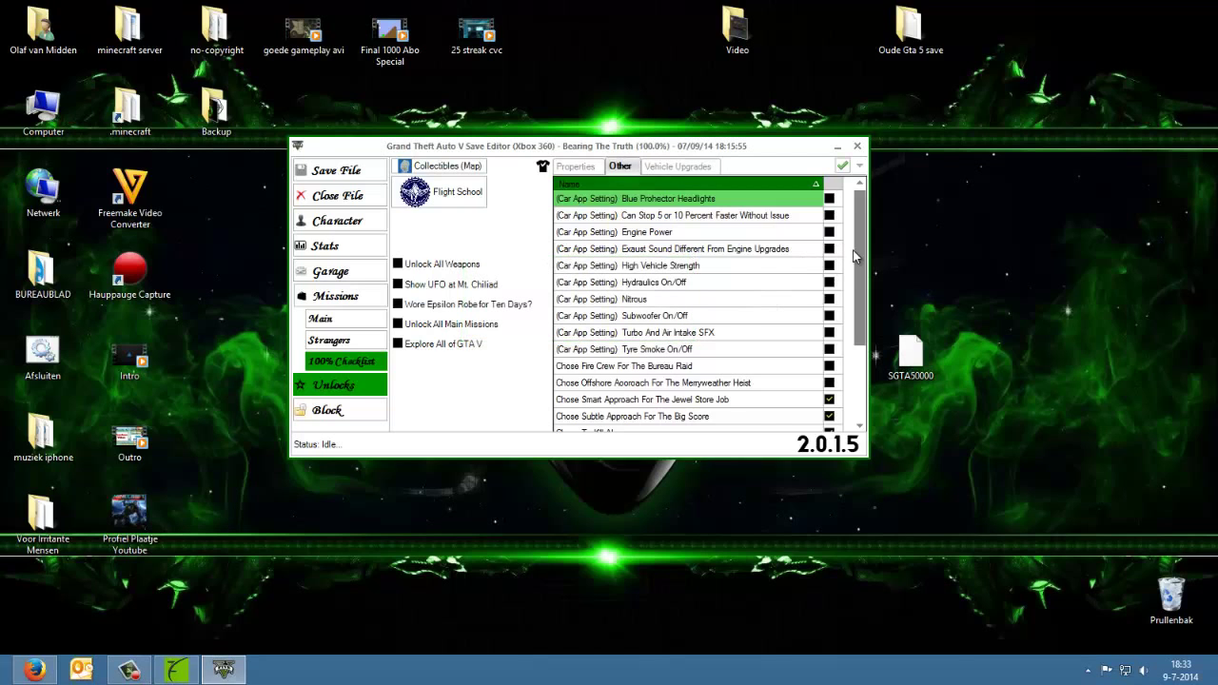
drag(854, 255, 850, 219)
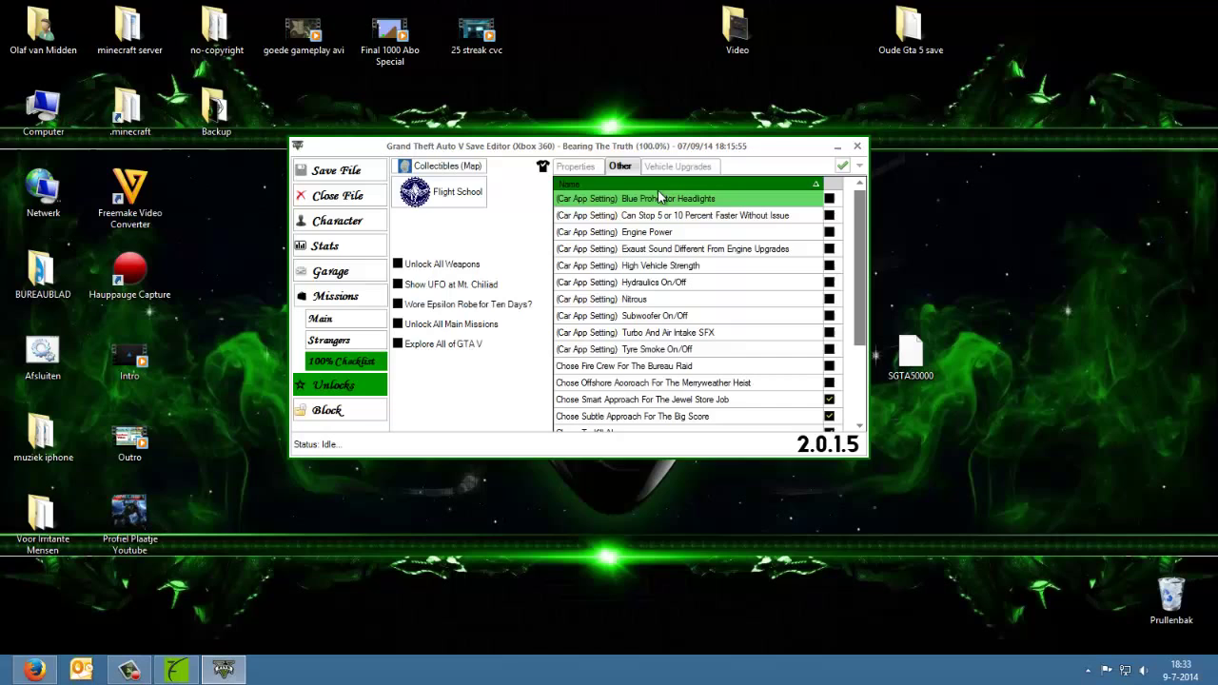
click(576, 166)
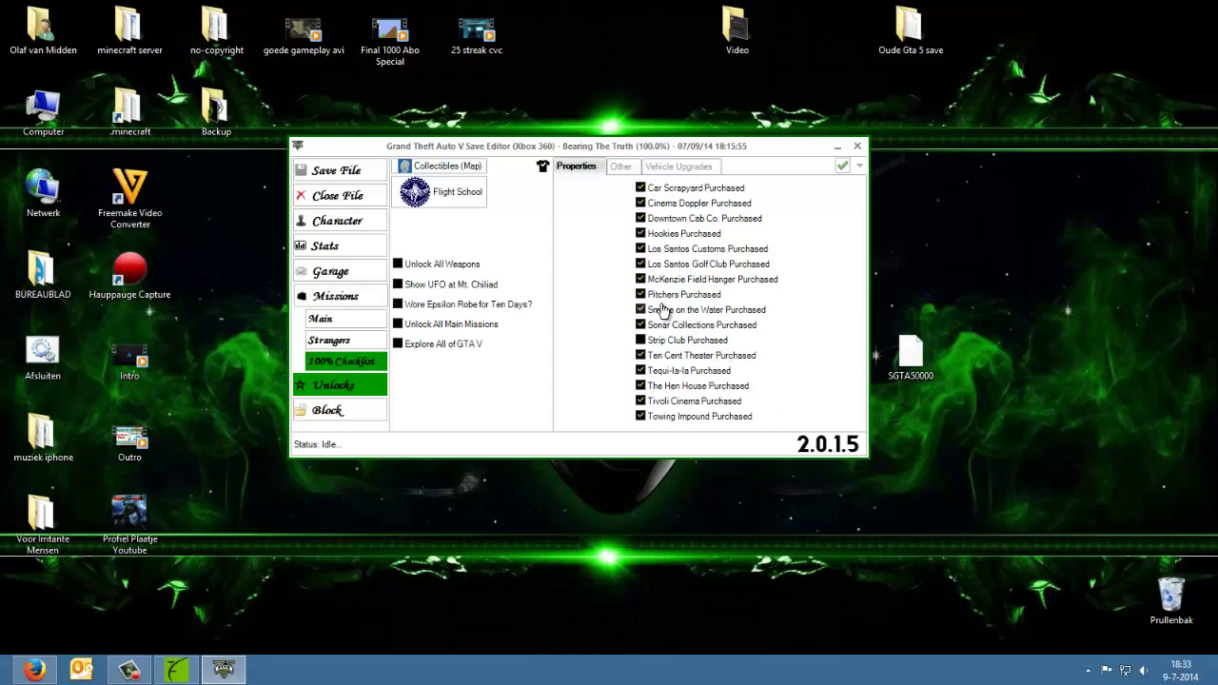
Return to Michael's character details and show Unarmed from his weapon list.
click(366, 226)
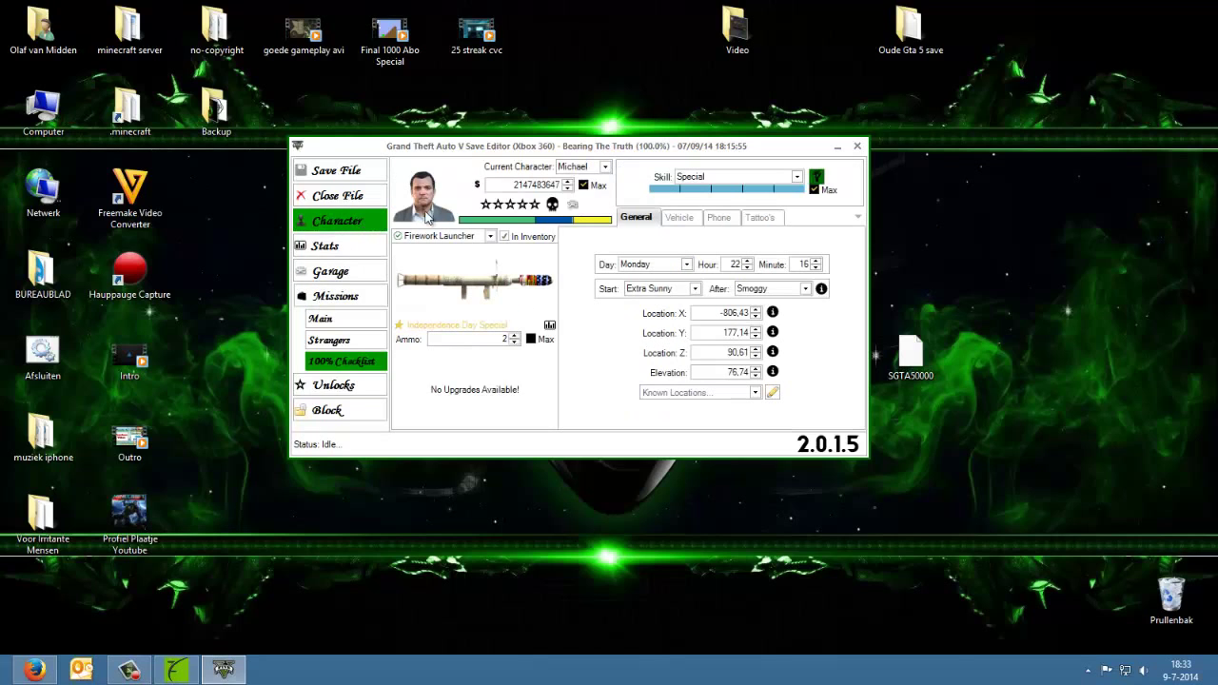
click(436, 236)
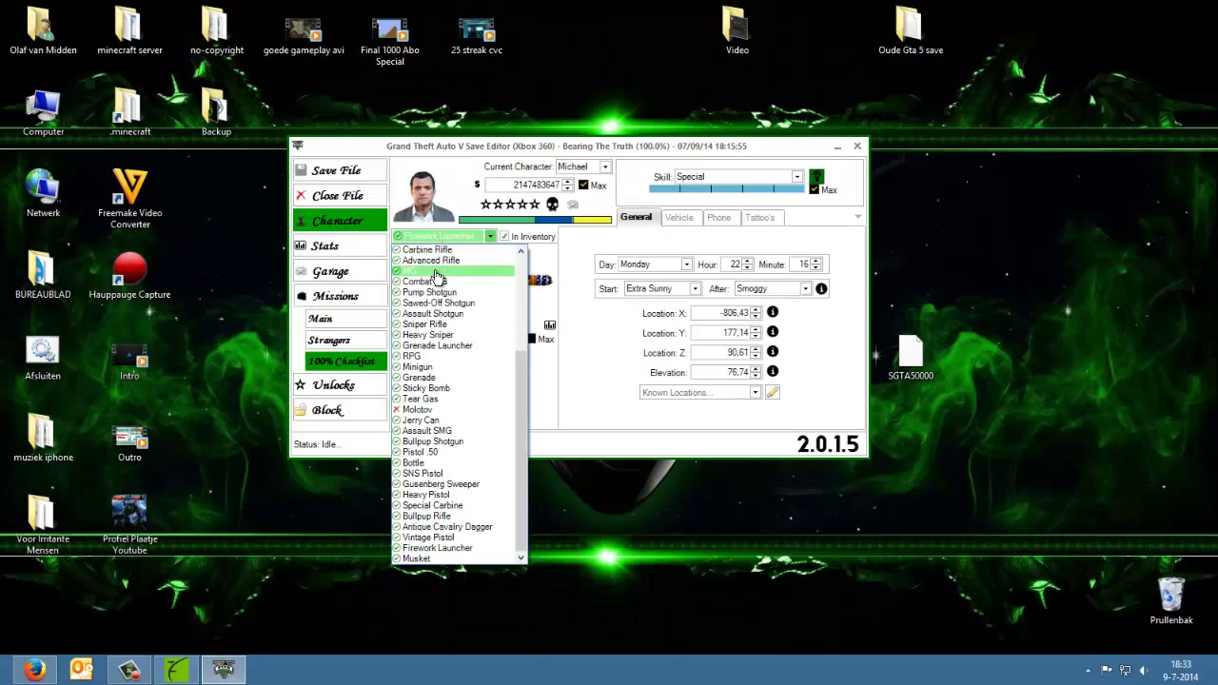
scroll(443, 262, up, 5)
click(428, 249)
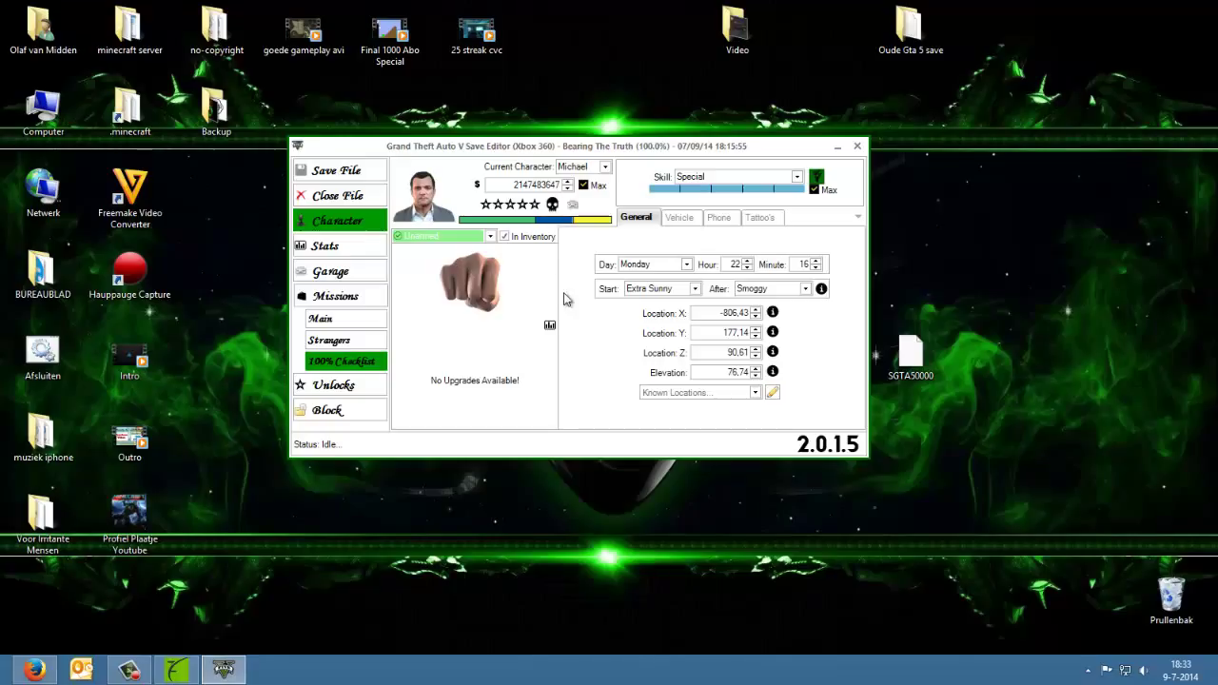
Accept the vehicle image database download and review Michael's vehicle, phone, tattoo and general settings.
click(696, 219)
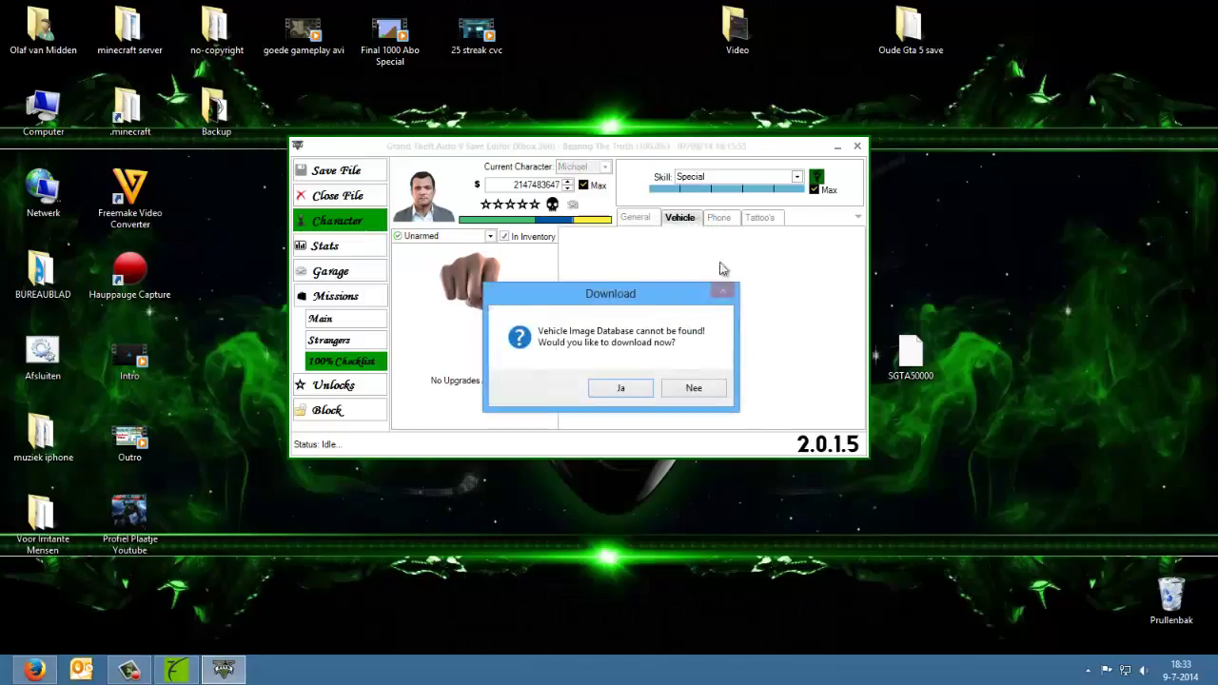
click(628, 389)
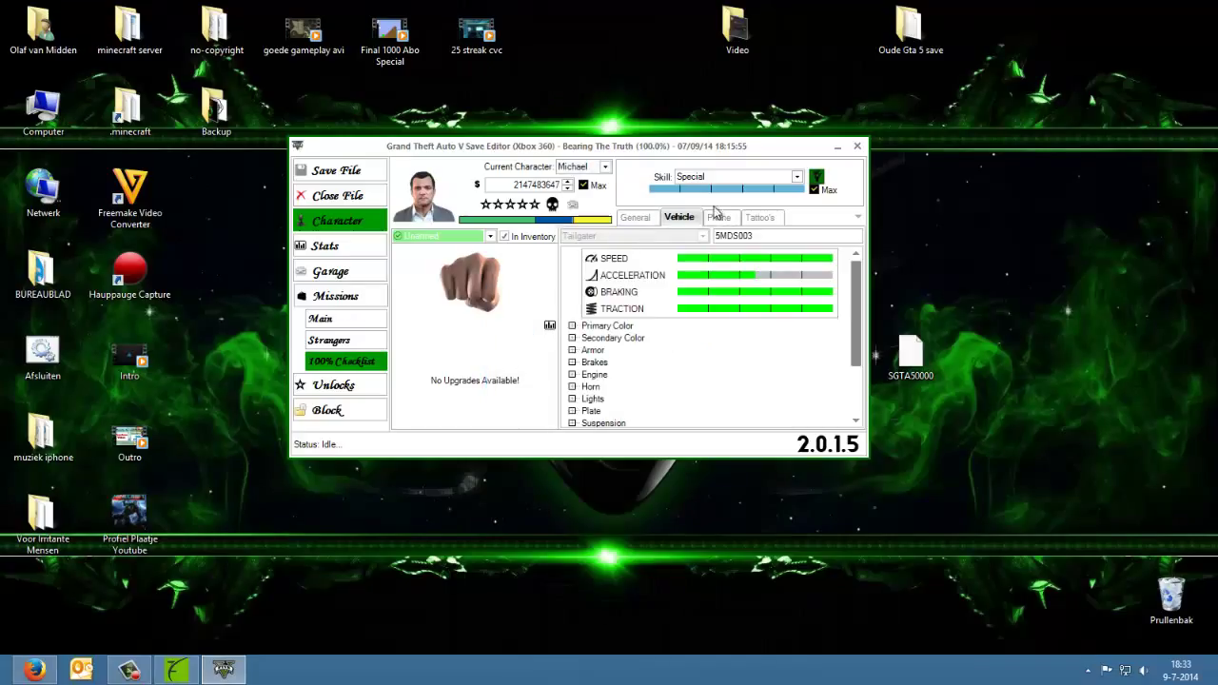
click(720, 219)
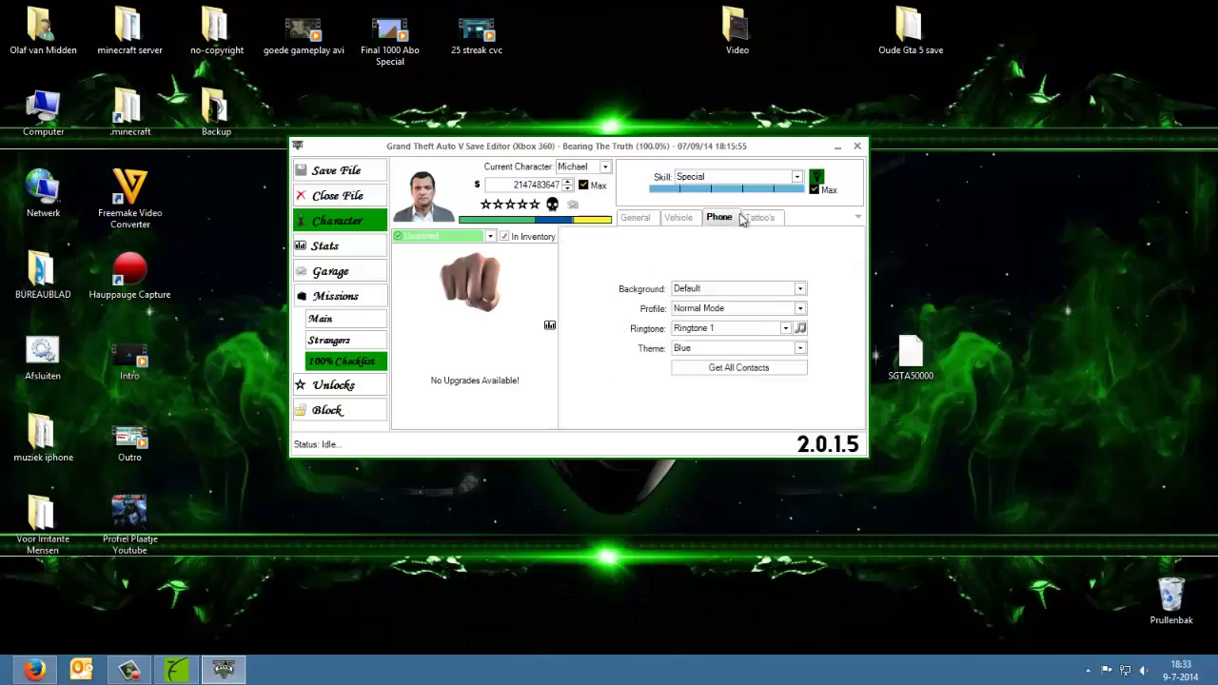
click(751, 219)
click(635, 218)
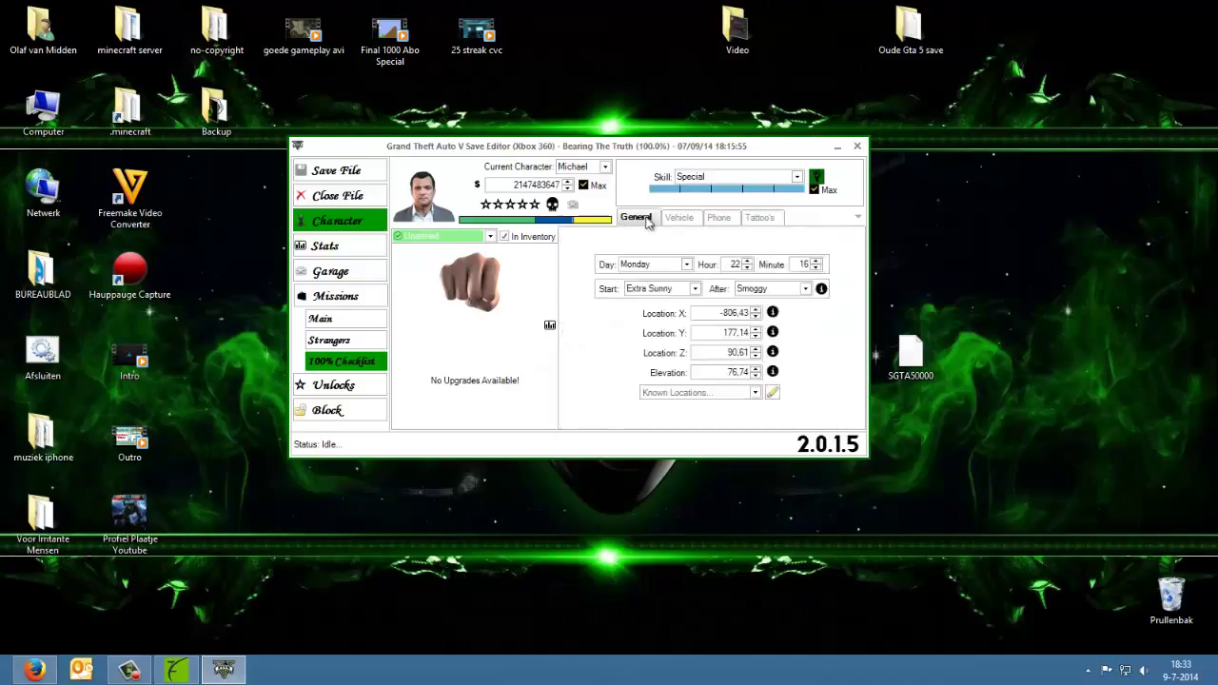
click(719, 218)
click(635, 218)
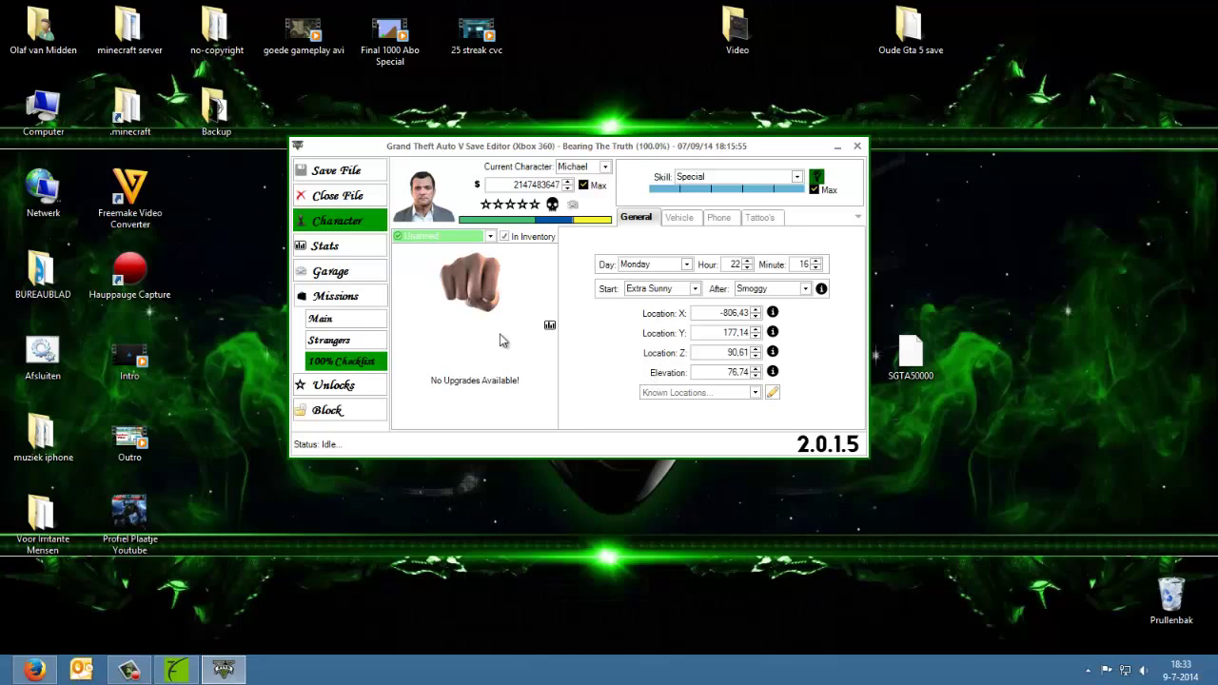
Review the maxed money and skills of Trevor and Franklin, and return to Michael as the current character.
scroll(581, 167, down, 1)
click(580, 167)
click(574, 191)
click(586, 169)
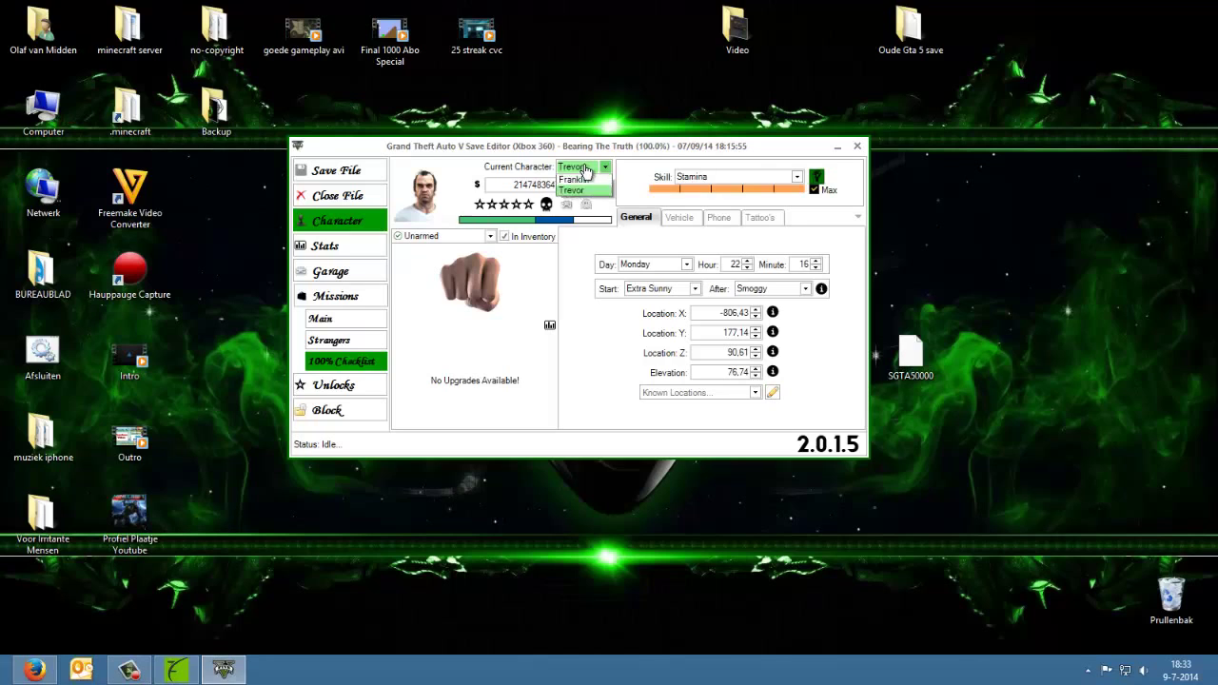
click(575, 179)
click(598, 170)
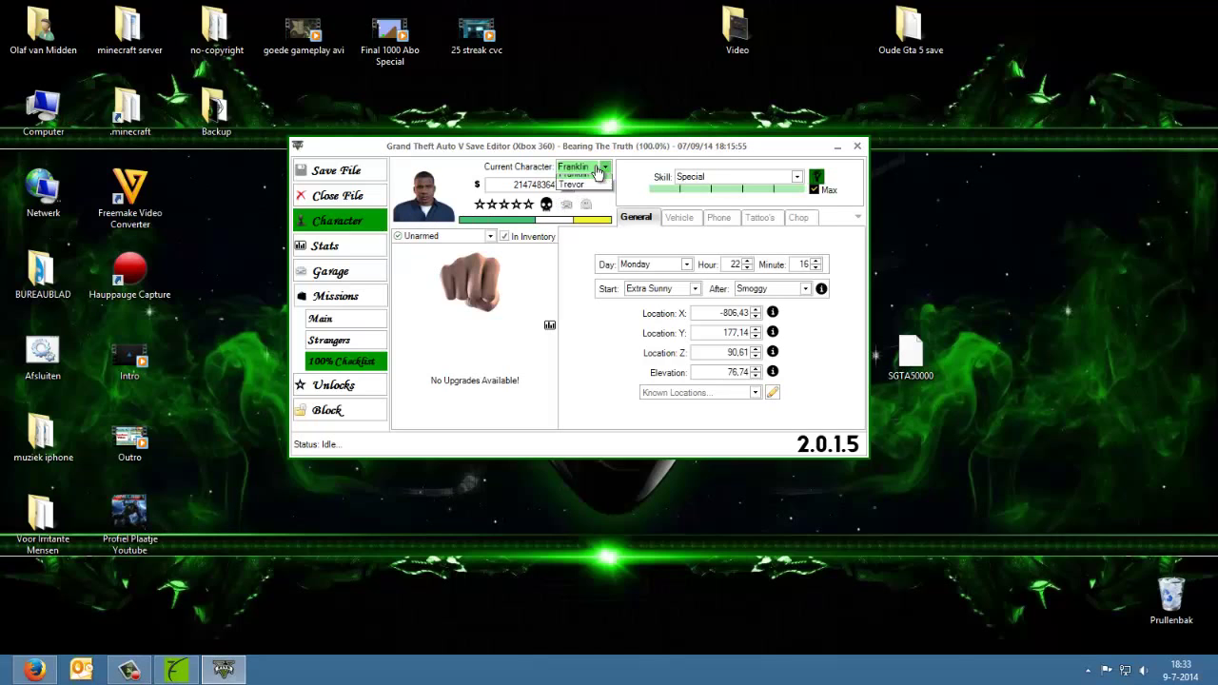
click(581, 176)
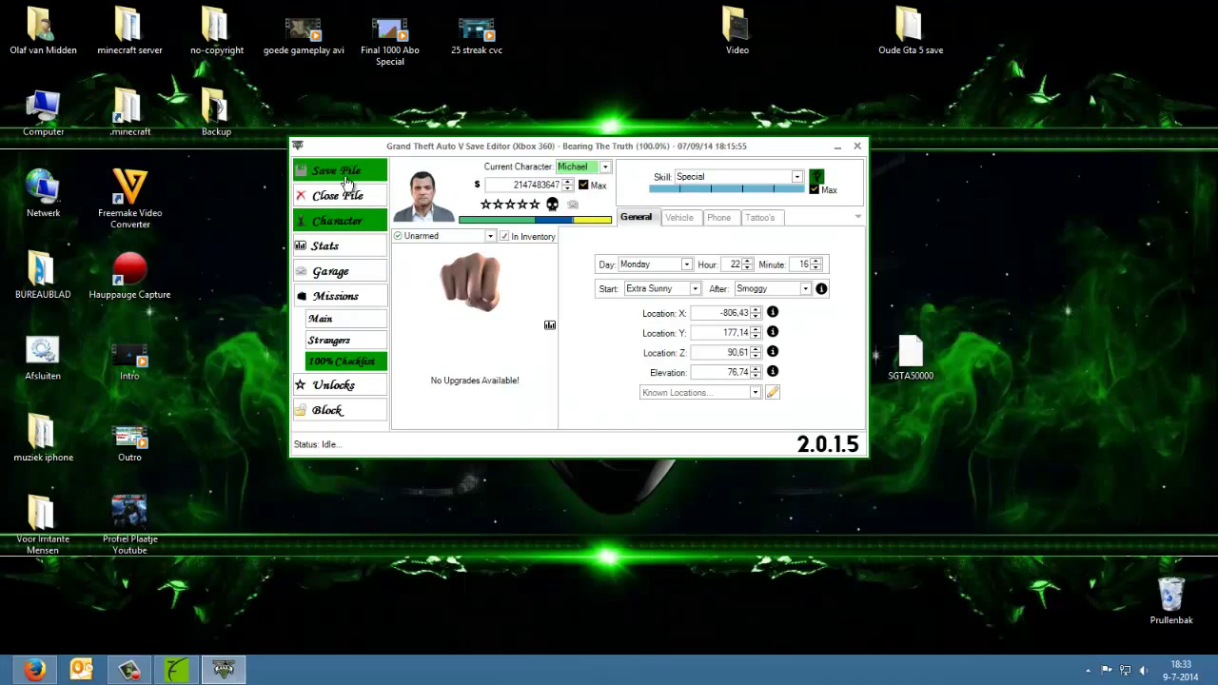
Save the modded GTA V save file, acknowledge the confirmation and close the save editor.
click(343, 176)
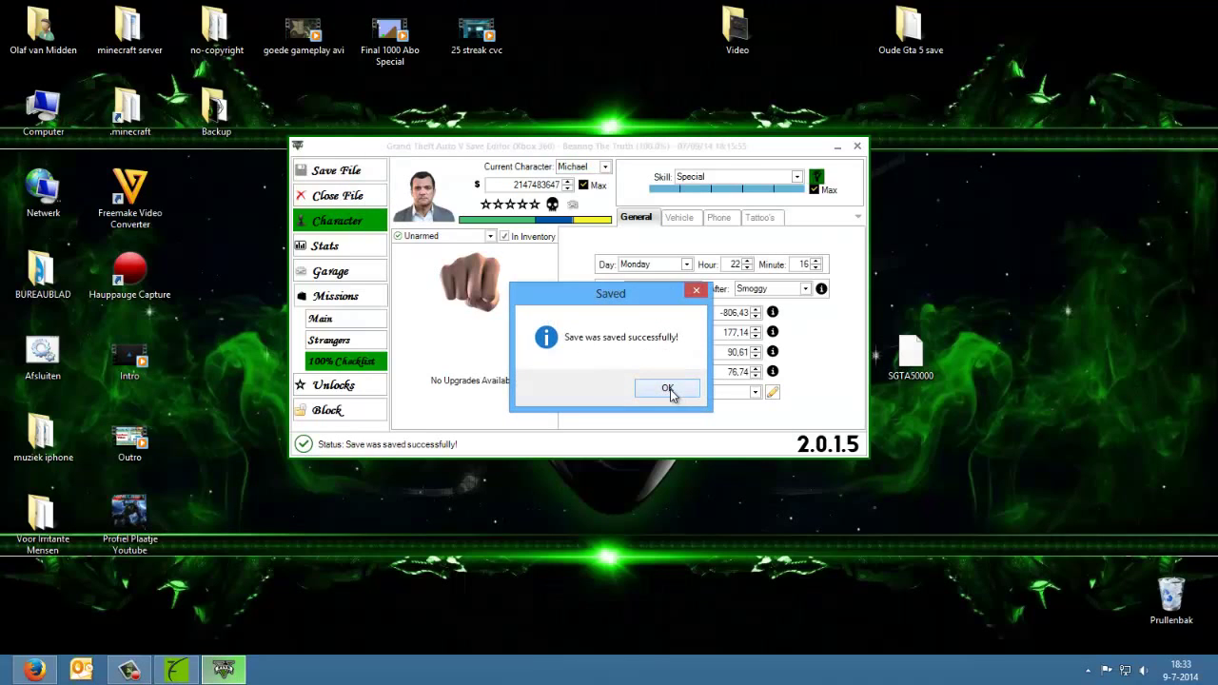
click(668, 390)
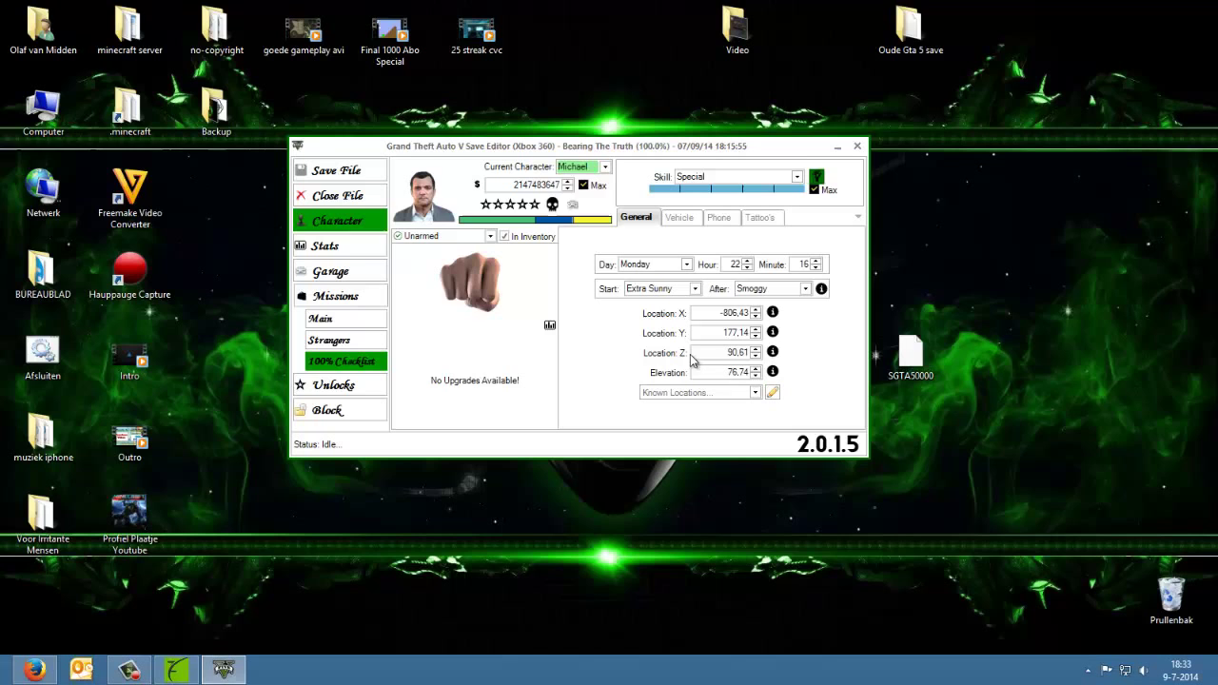
click(858, 147)
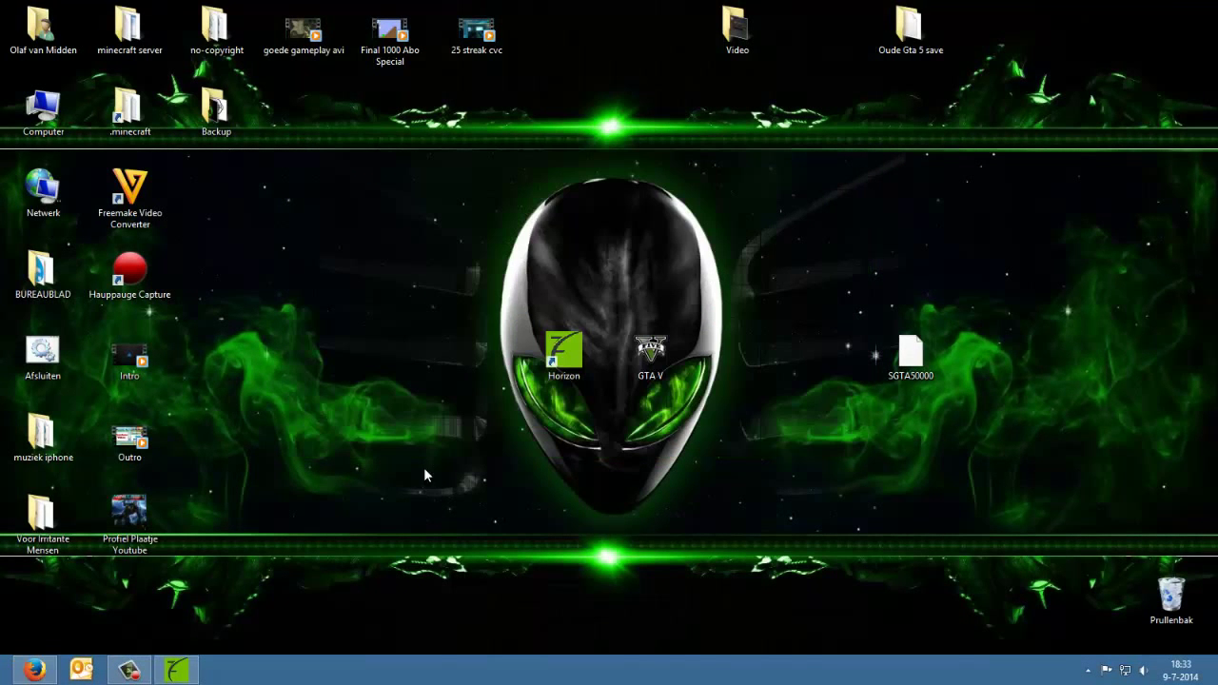
Switch to Horizon and delete the GTA V save Bearing The Truth (100.0%) from the flash drive.
click(176, 670)
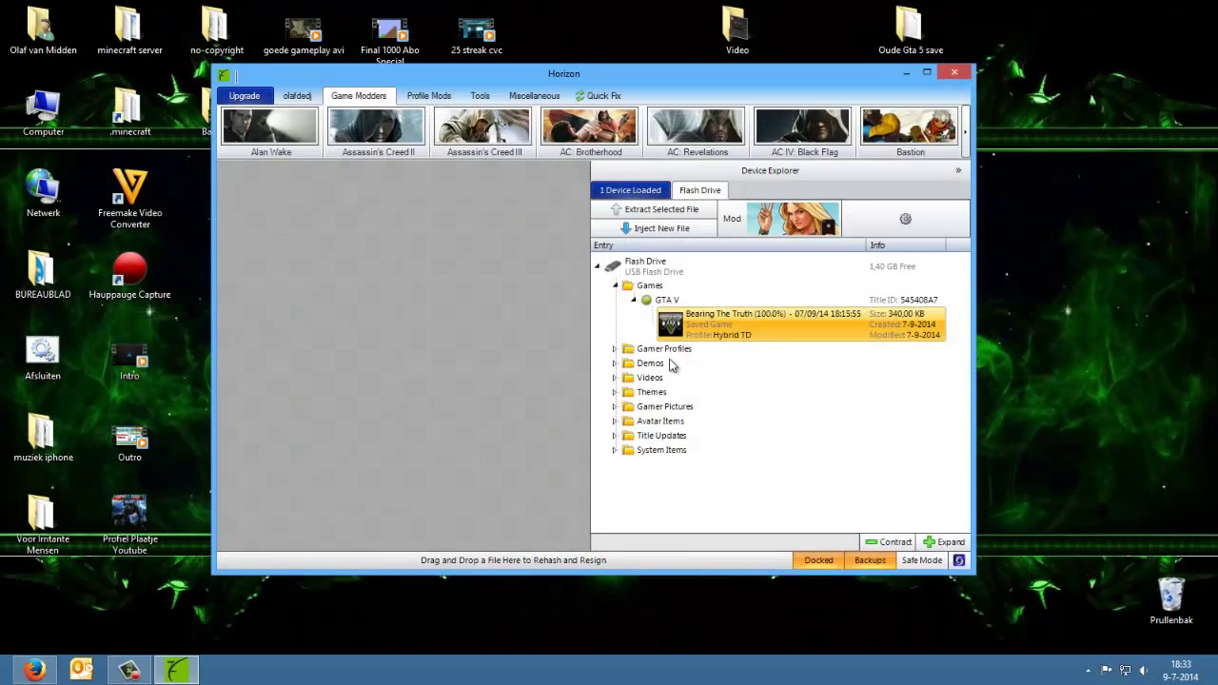
right_click(717, 332)
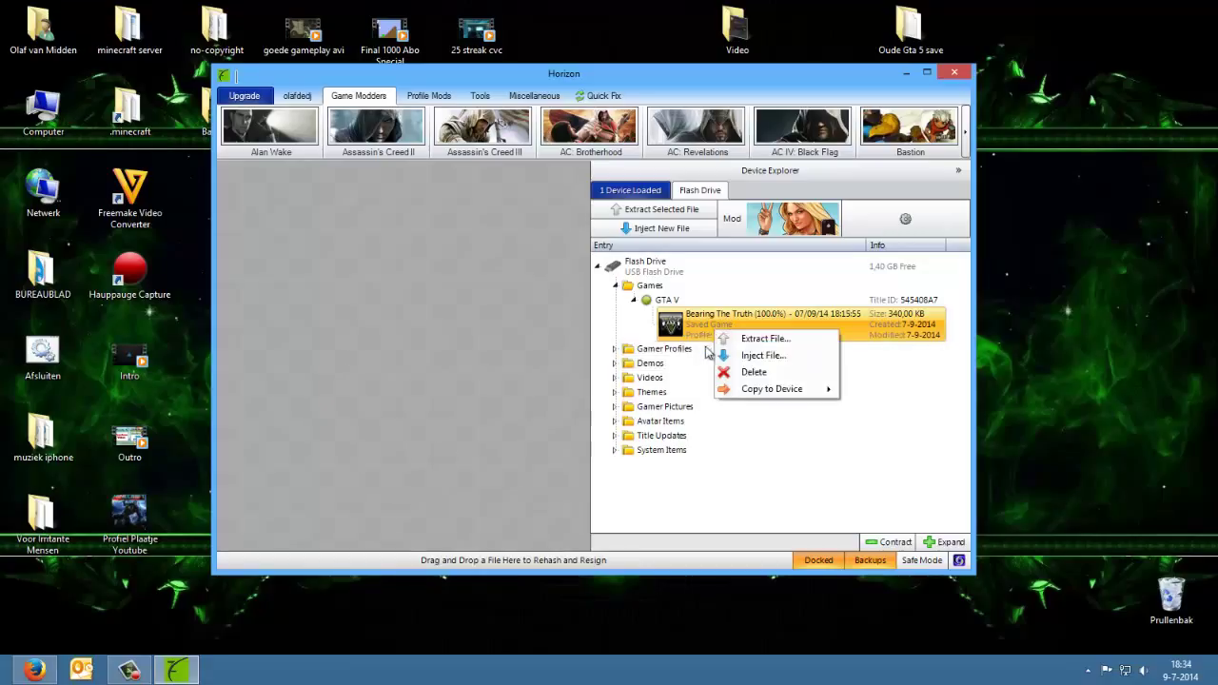
click(753, 372)
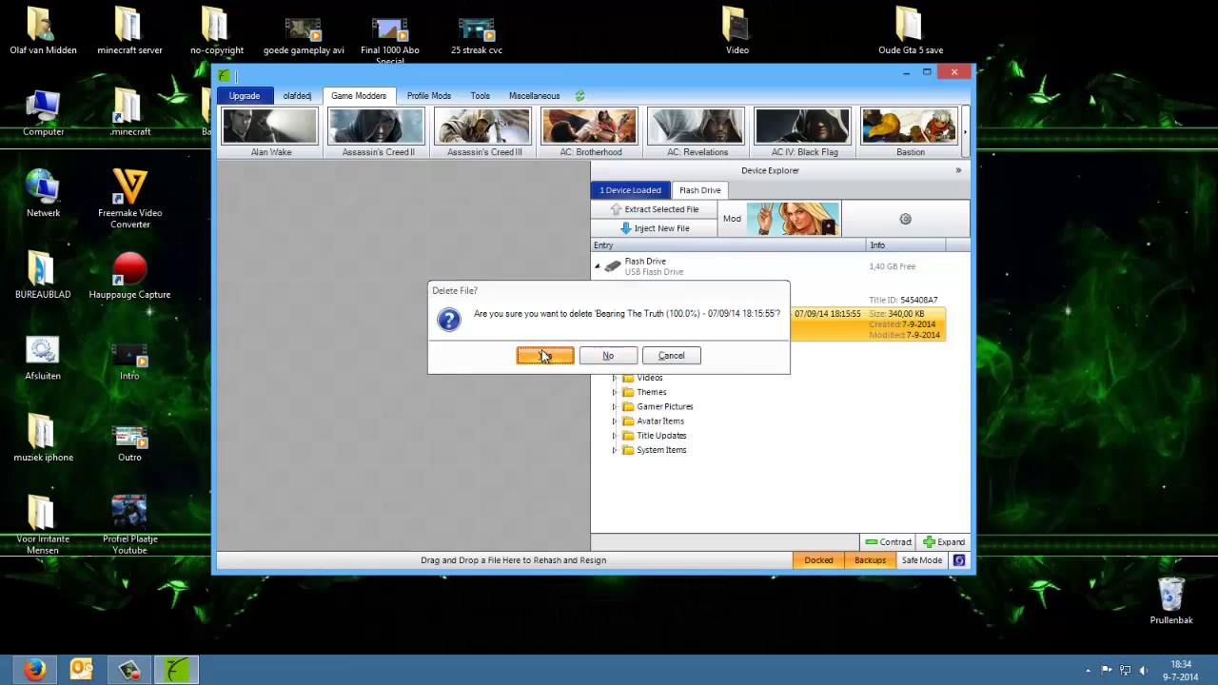
click(544, 356)
Reposition the Horizon window beside the SGTA50000 desktop file and try loading that file into Horizon, closing its package details.
drag(789, 83, 652, 185)
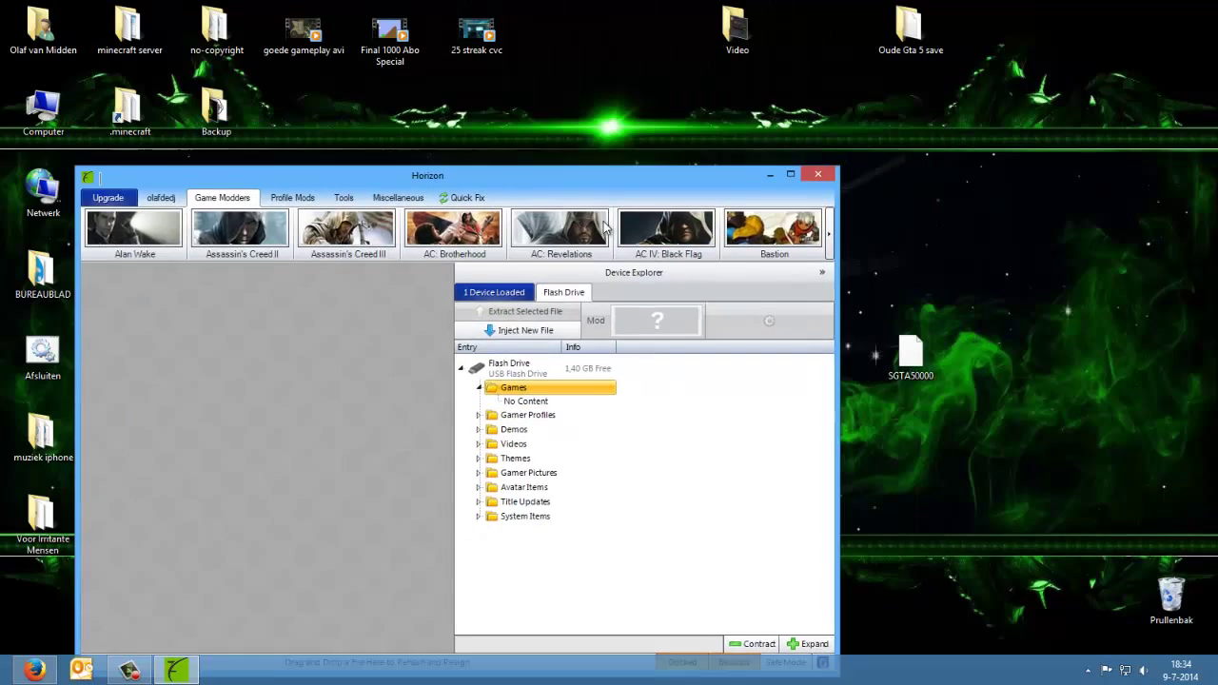
drag(604, 229, 678, 503)
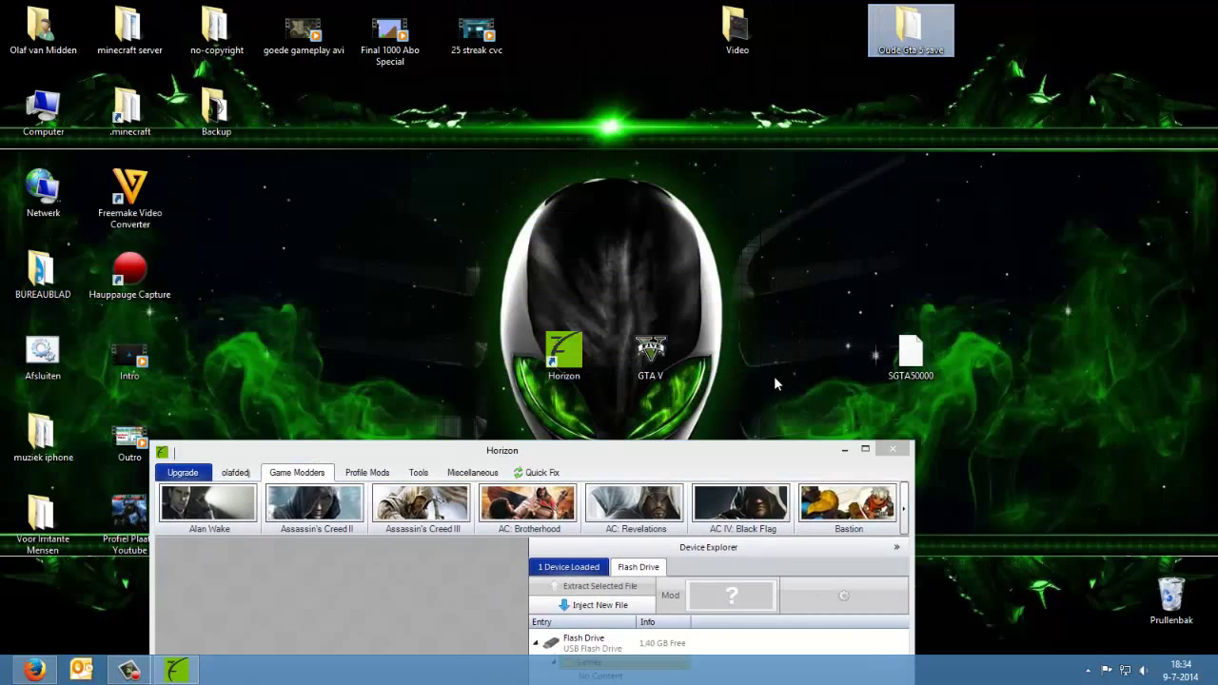
drag(734, 450, 639, 87)
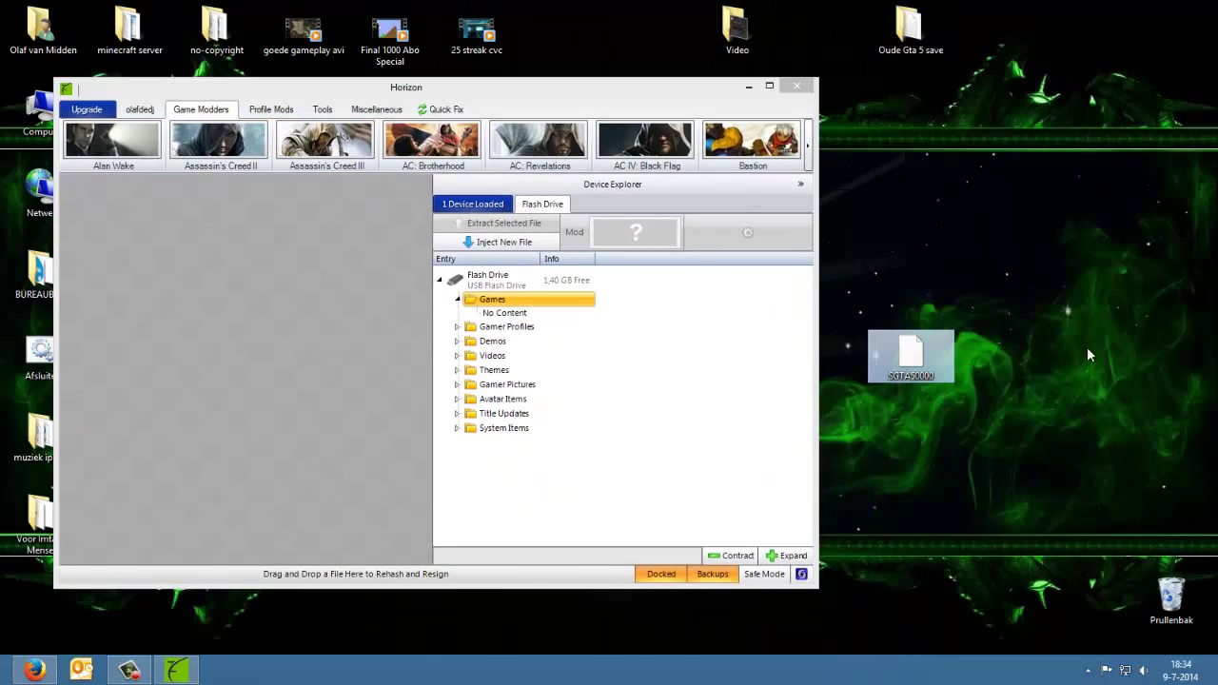
drag(941, 353, 351, 338)
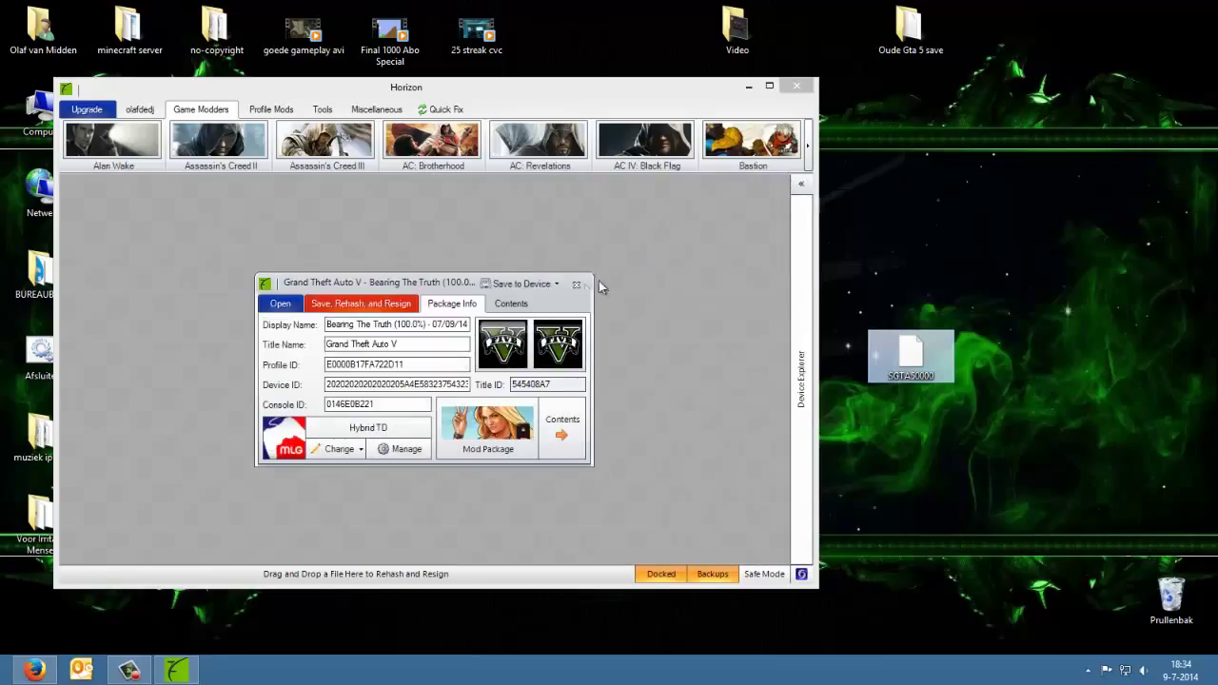
click(576, 283)
click(801, 300)
drag(910, 353, 695, 380)
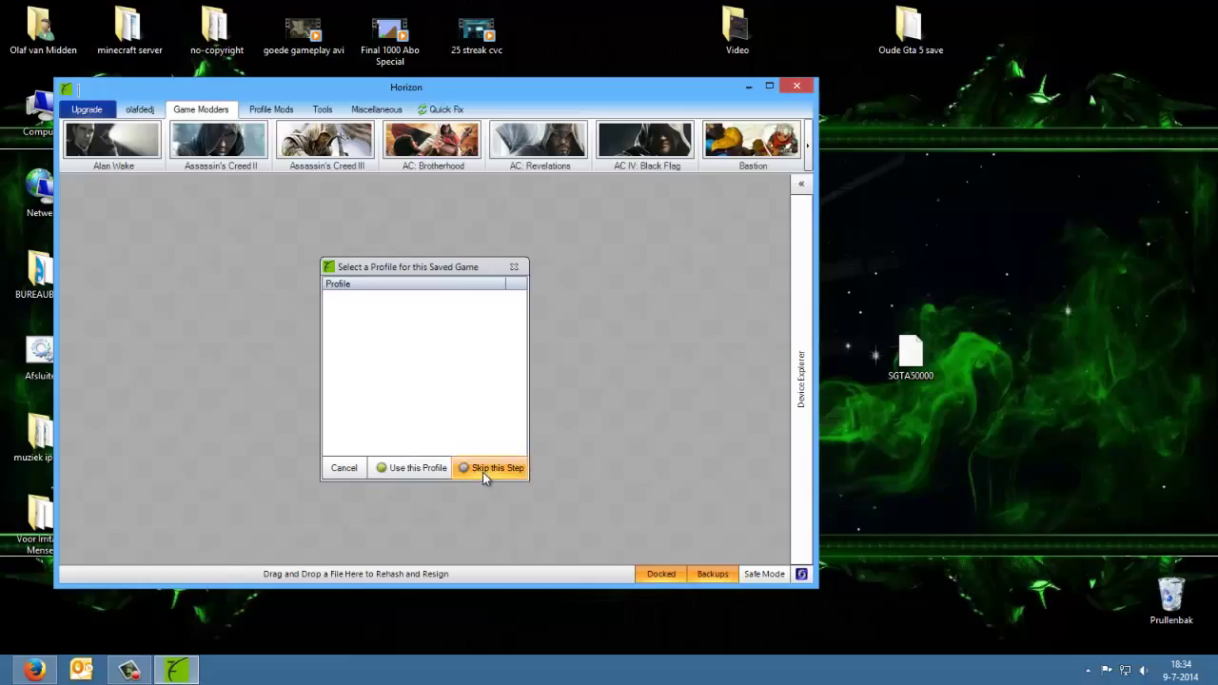
click(340, 469)
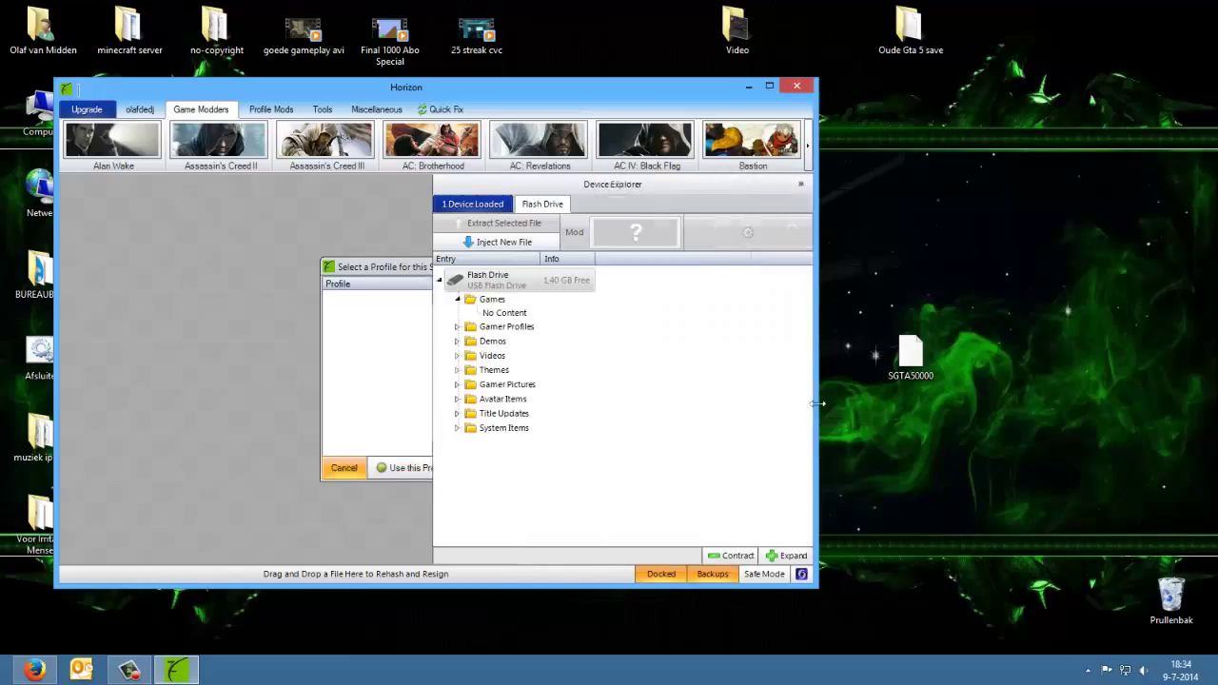
mouse_move(910, 354)
mouse_down()
mouse_move(617, 400)
mouse_move(897, 358)
mouse_up()
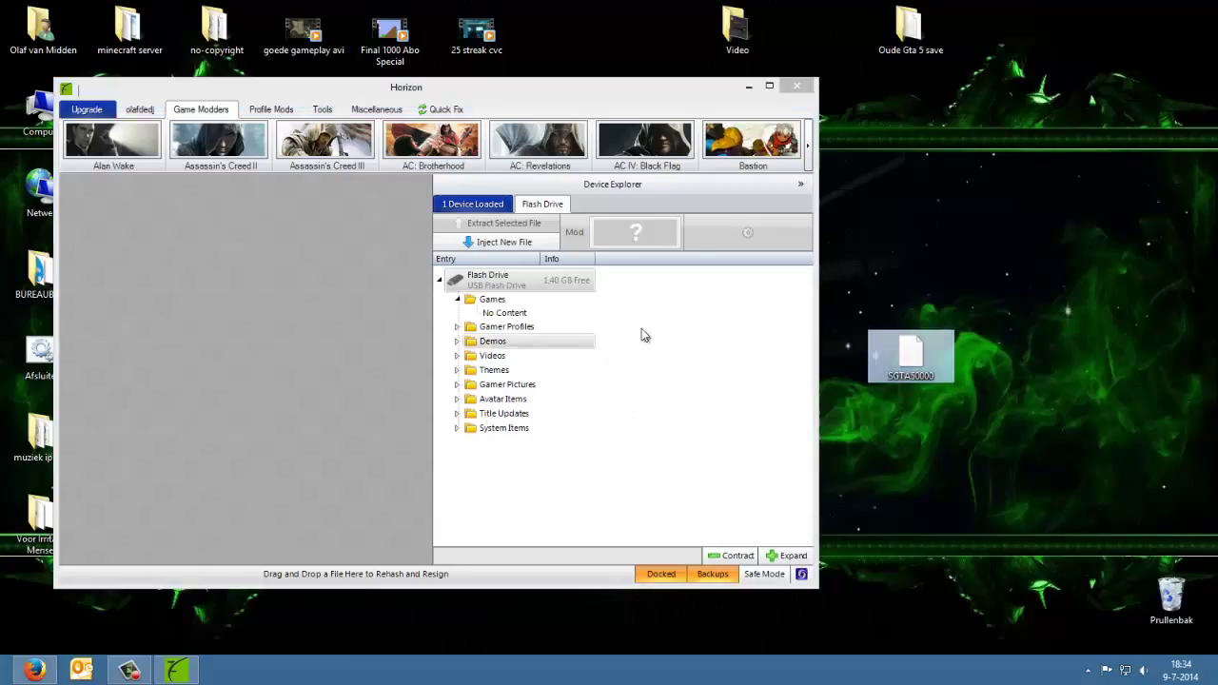
Inject the modded SGTA50000 file from the desktop onto the flash drive, skipping the profile selection, and expand its GTA V entry.
right_click(743, 324)
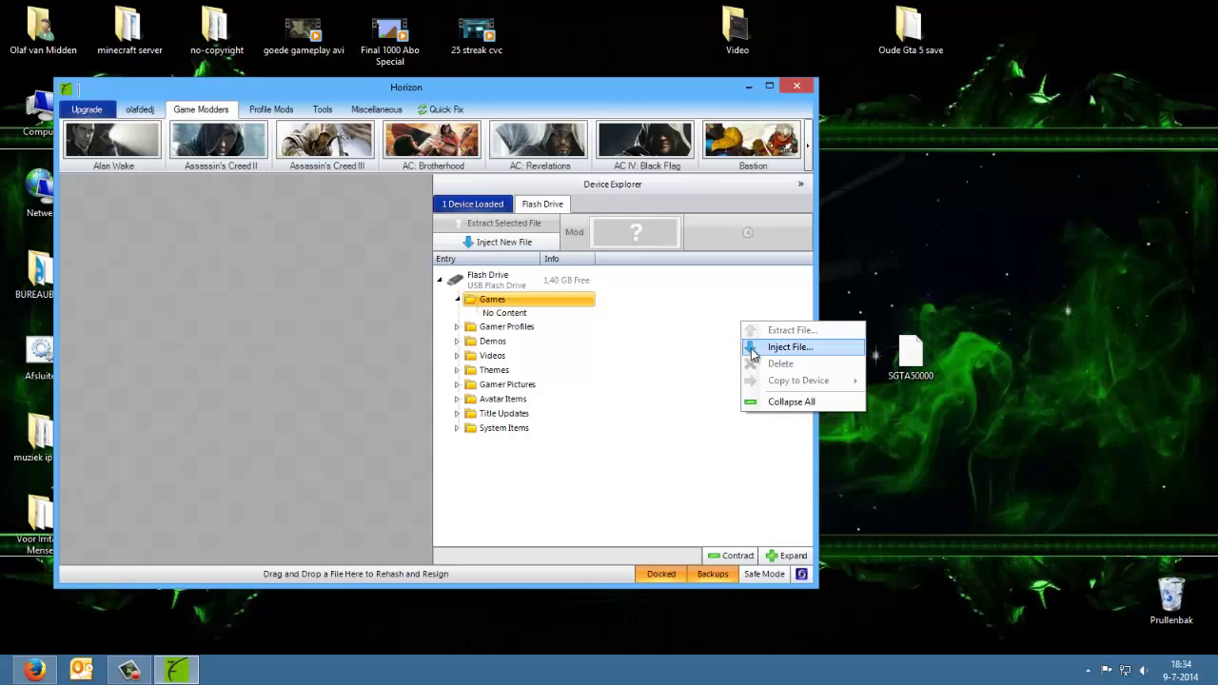
click(766, 346)
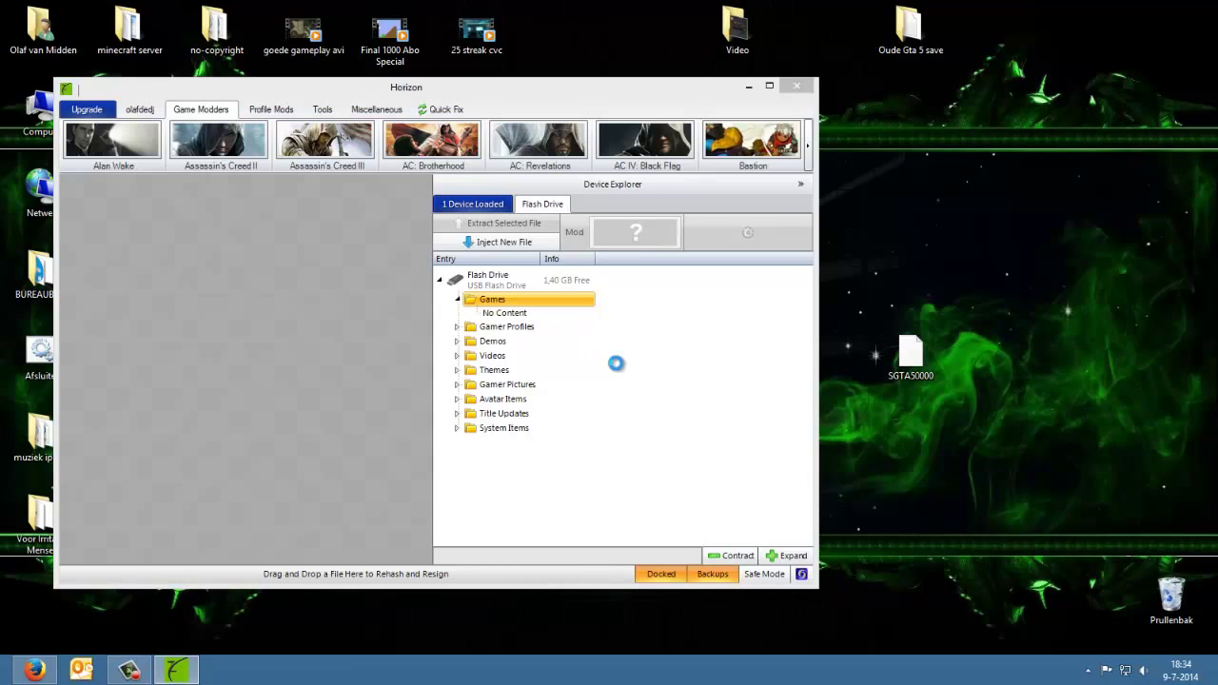
click(138, 189)
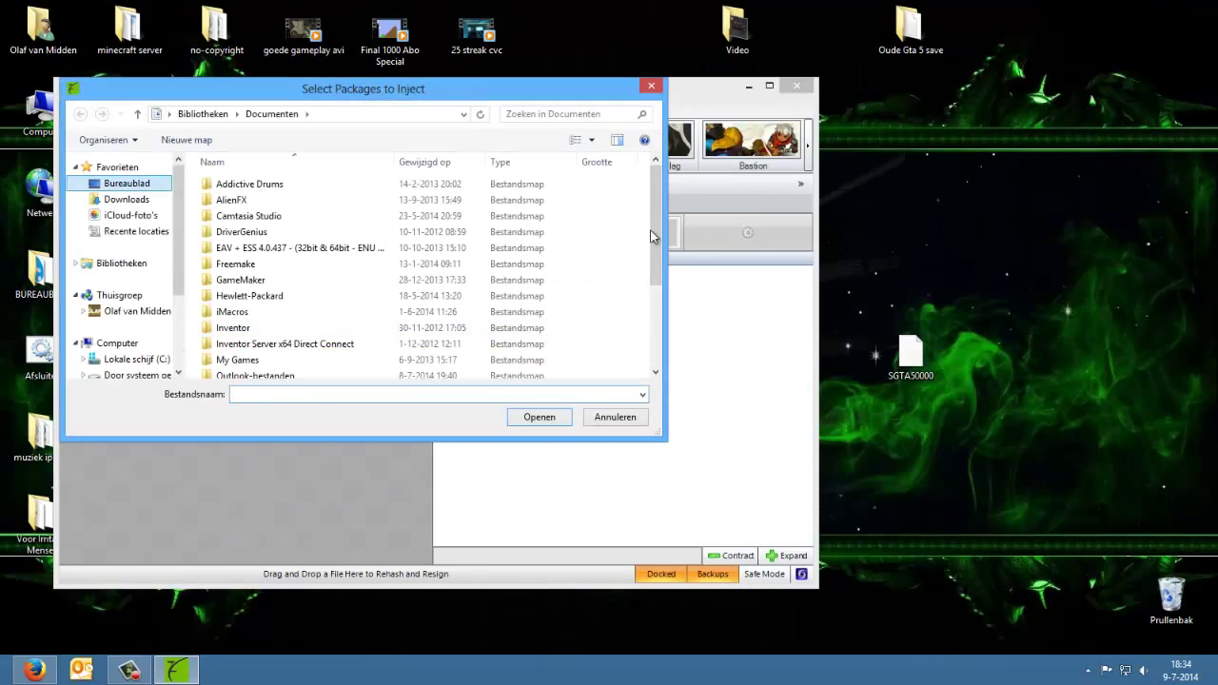
drag(655, 238, 656, 362)
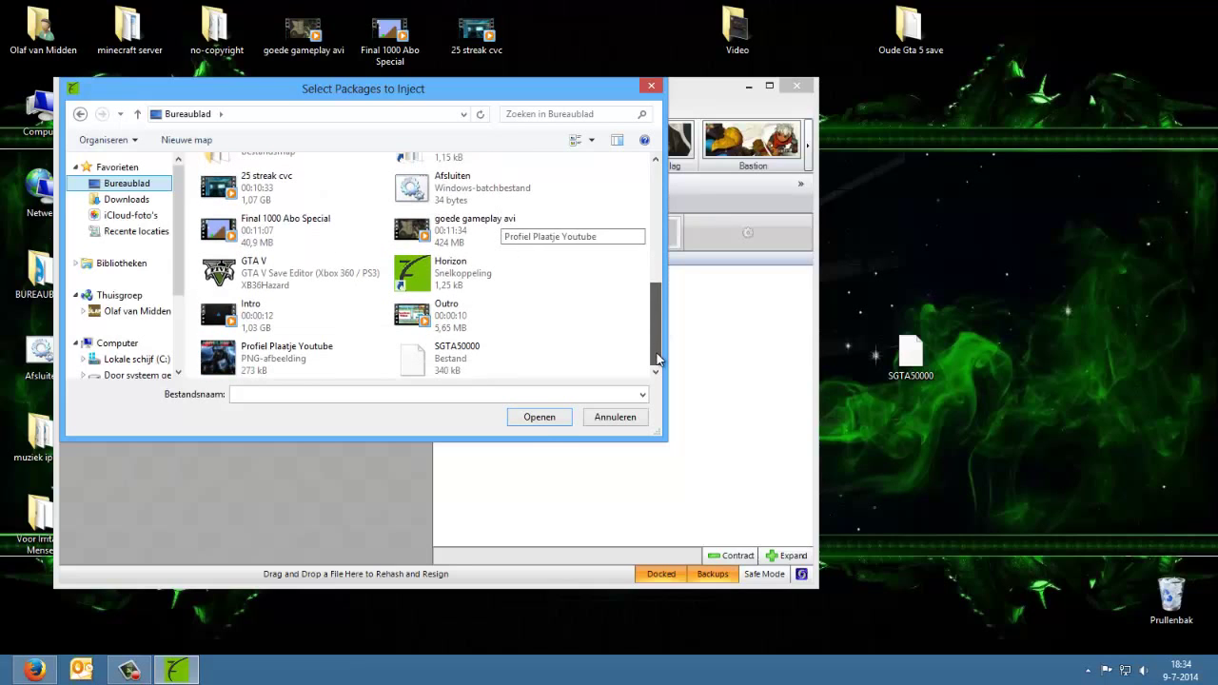
click(462, 350)
click(544, 425)
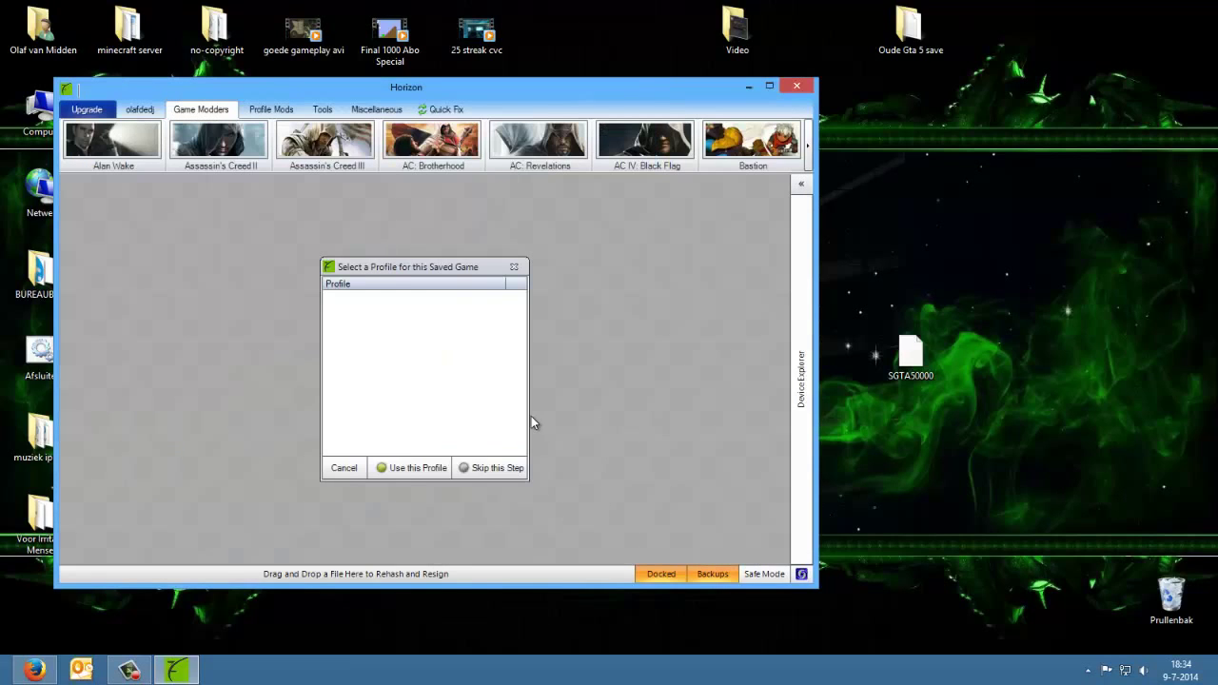
click(509, 468)
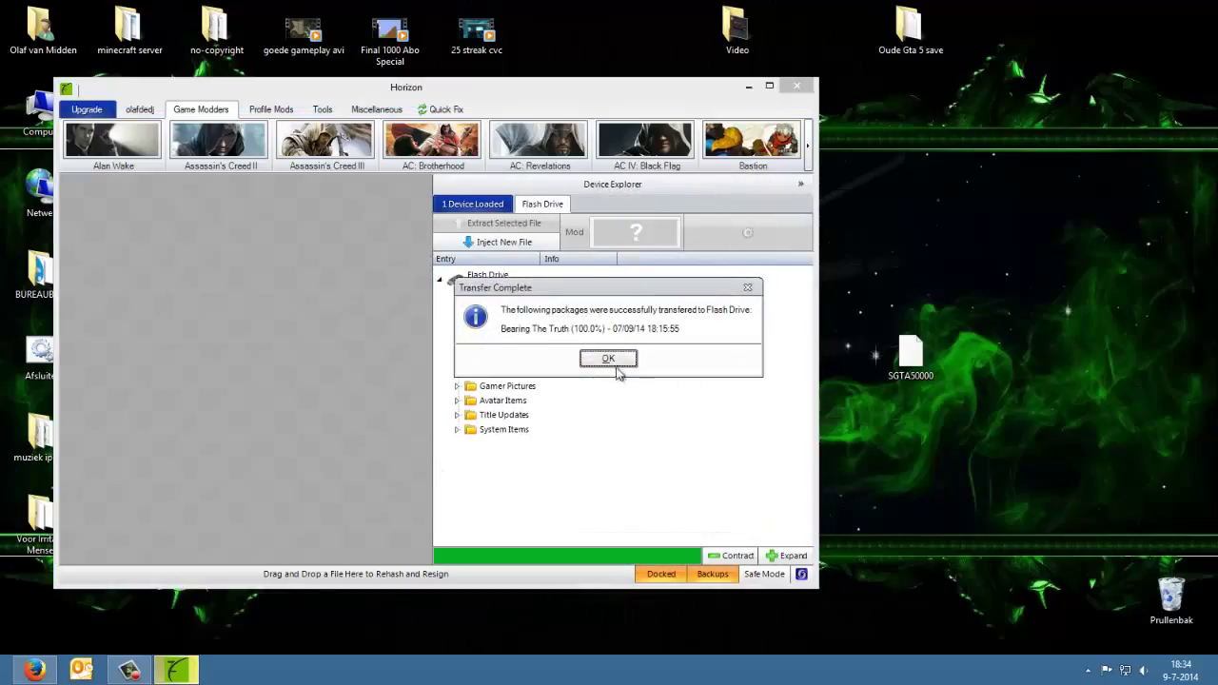
click(612, 362)
double_click(519, 320)
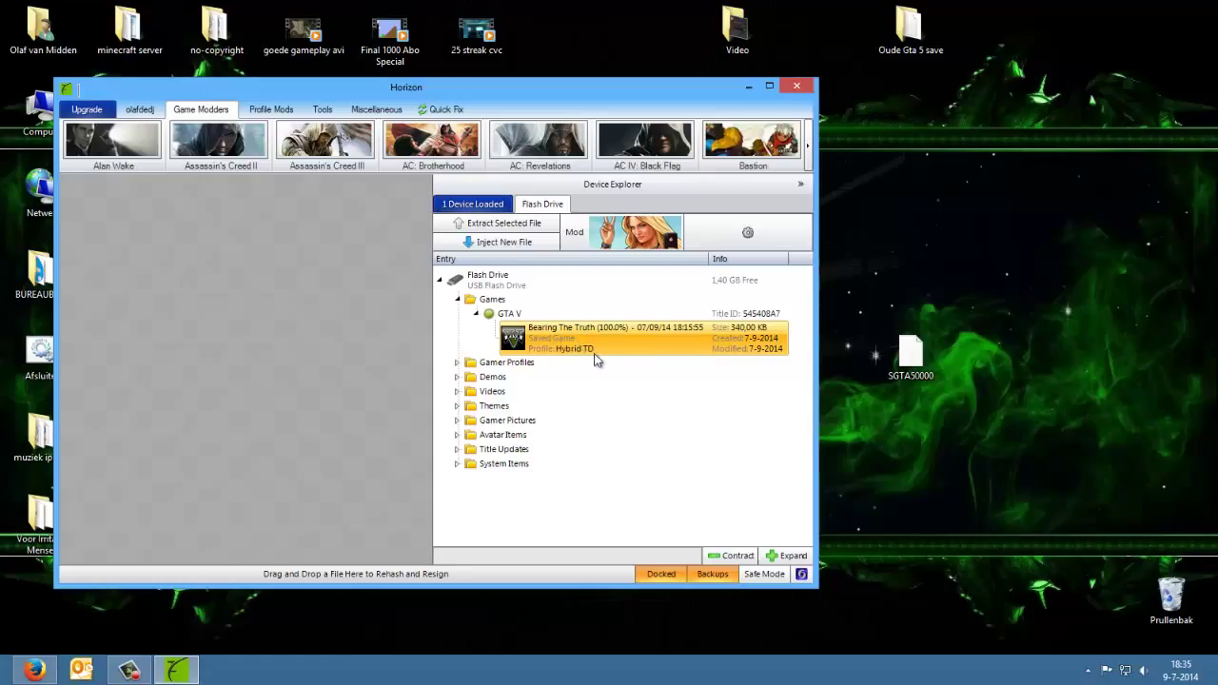
Collapse the flash drive's content tree and the Device Explorer, and close Horizon.
click(475, 313)
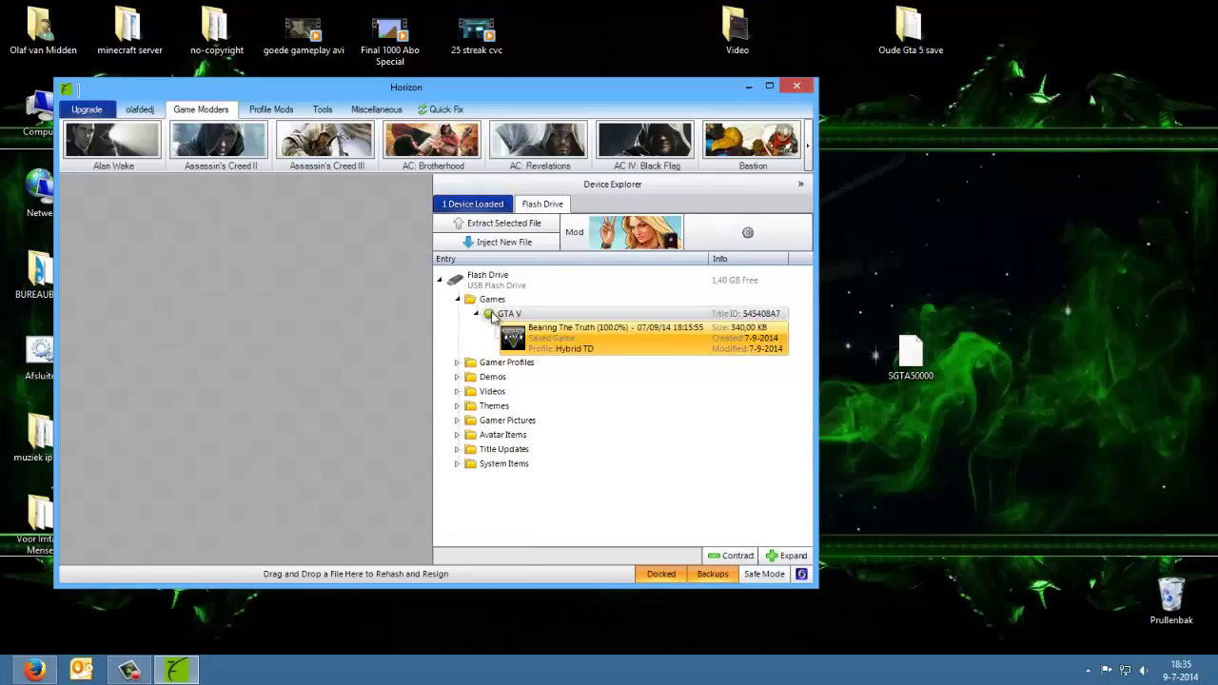
key(Left)
key(Left)
key(Left)
key(Left)
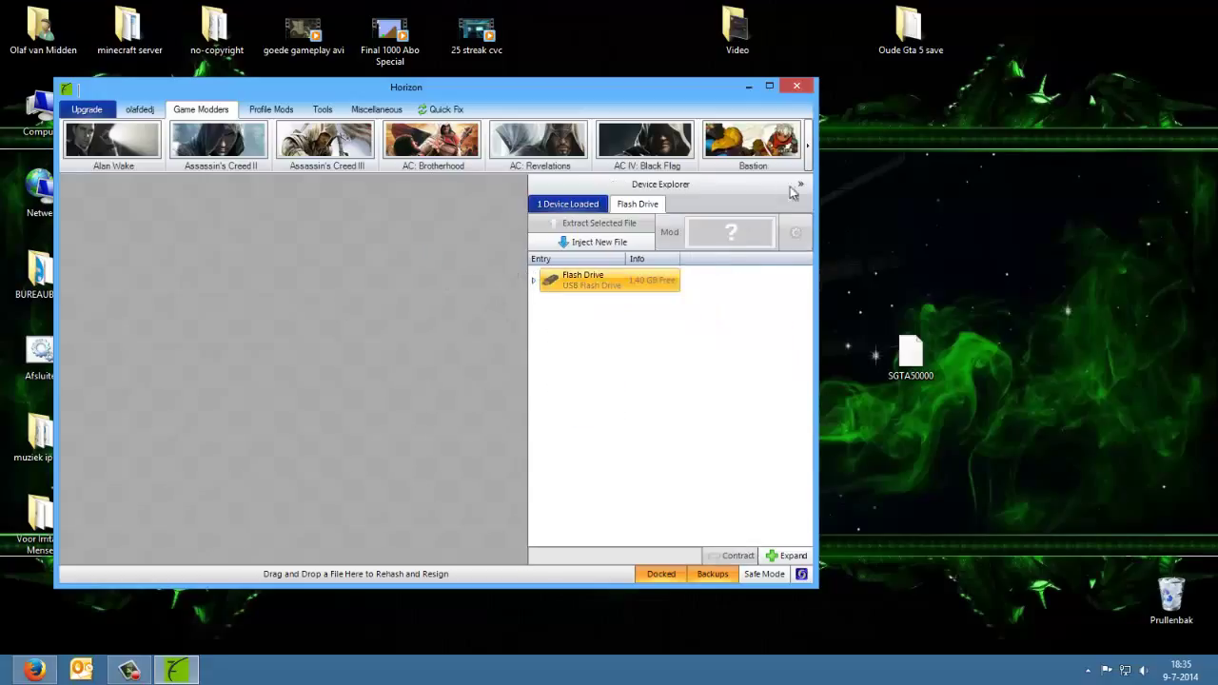
click(800, 184)
click(796, 86)
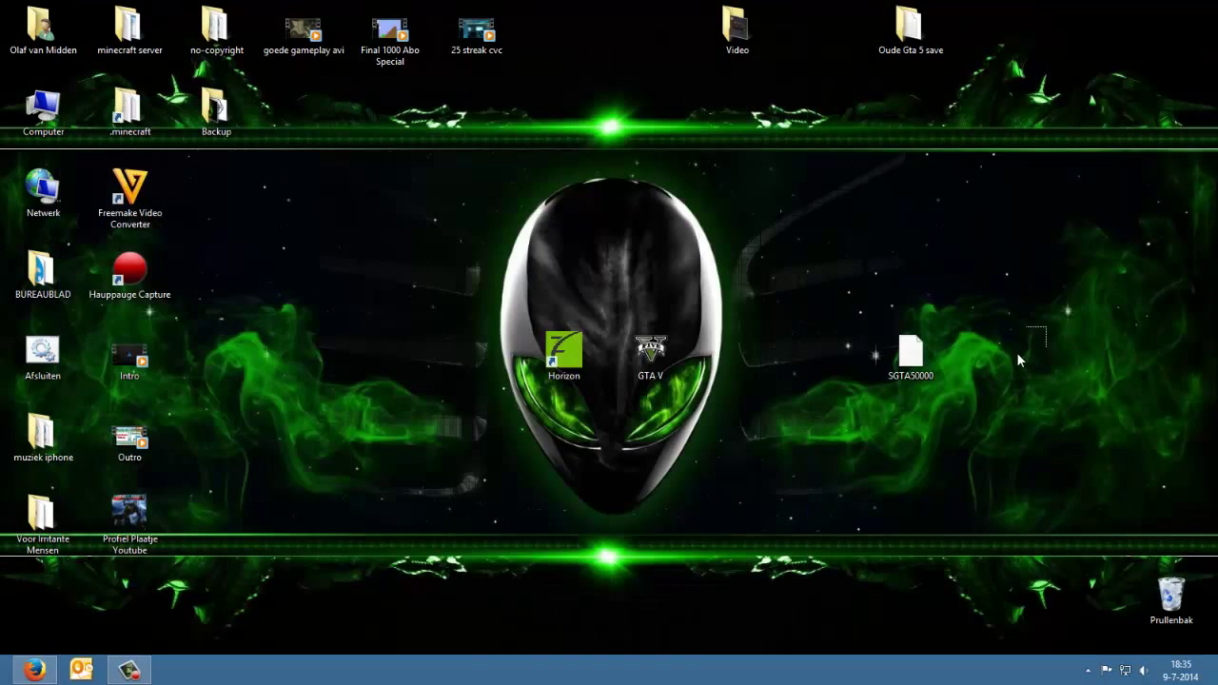
Safely eject the removable USB disk (K:) from Windows.
click(1088, 672)
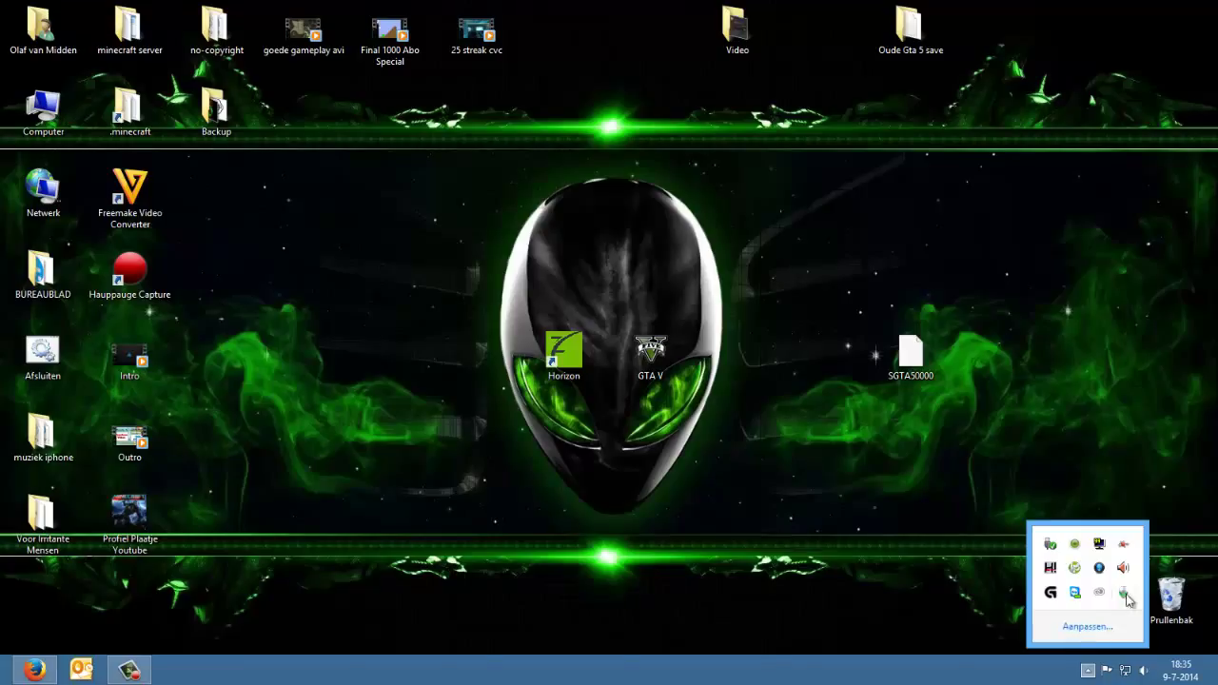
click(1052, 545)
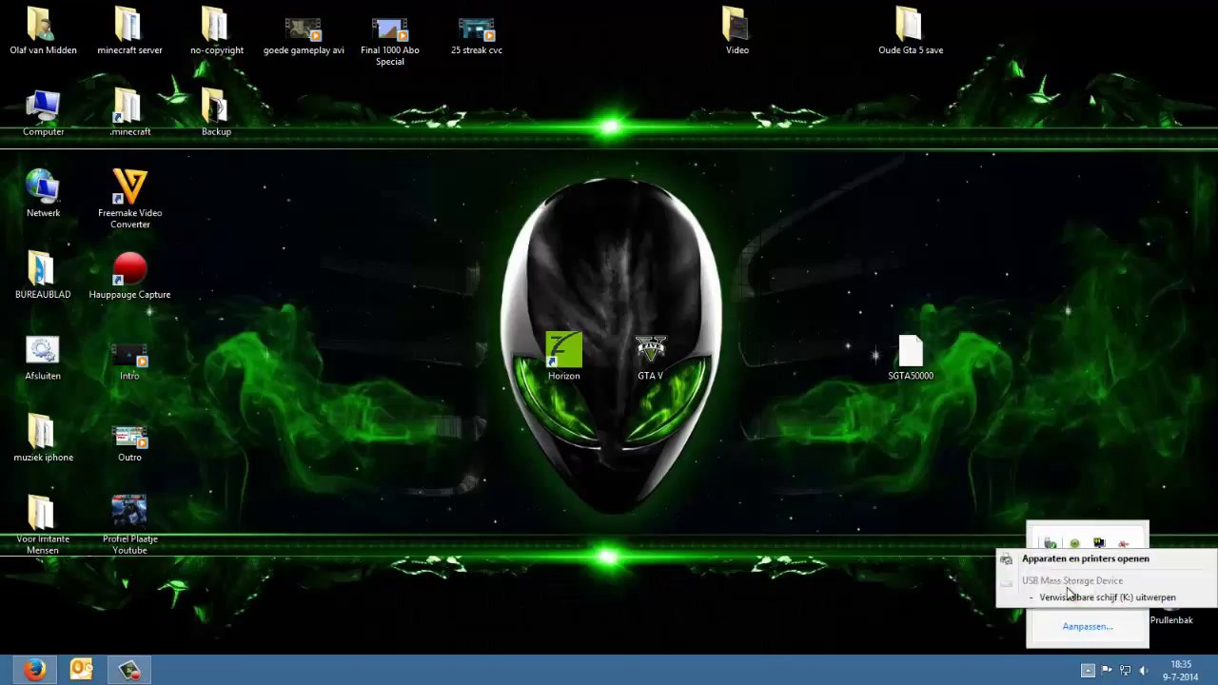
click(1071, 597)
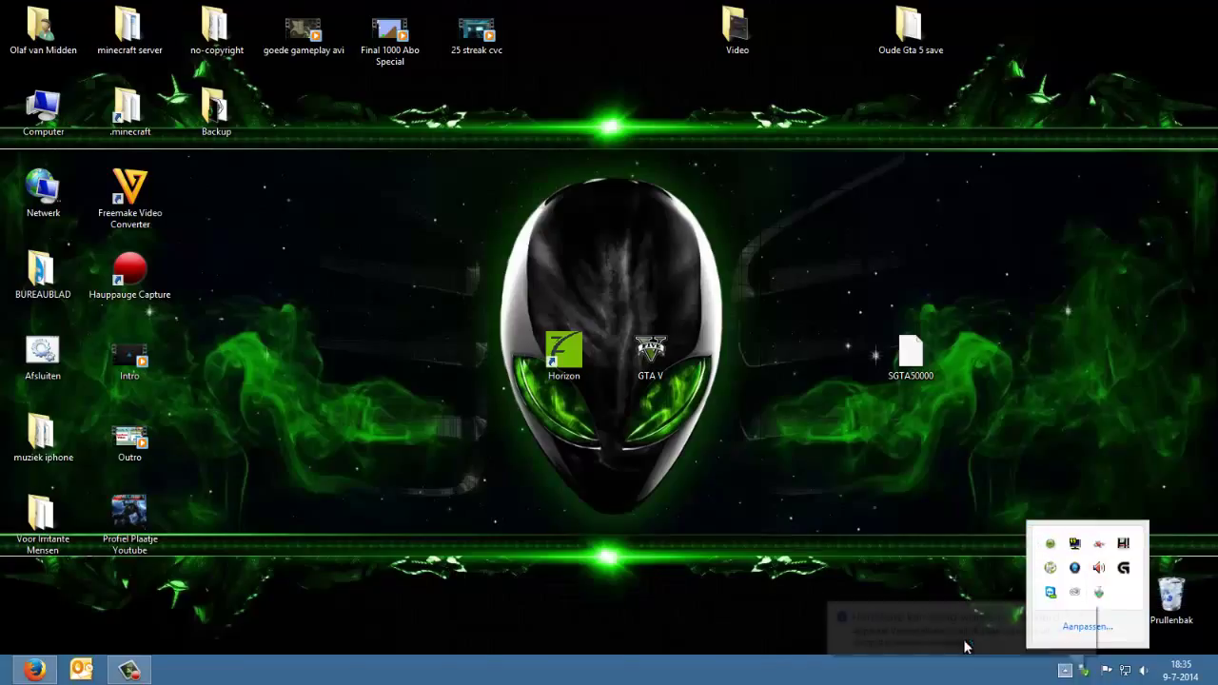
click(267, 547)
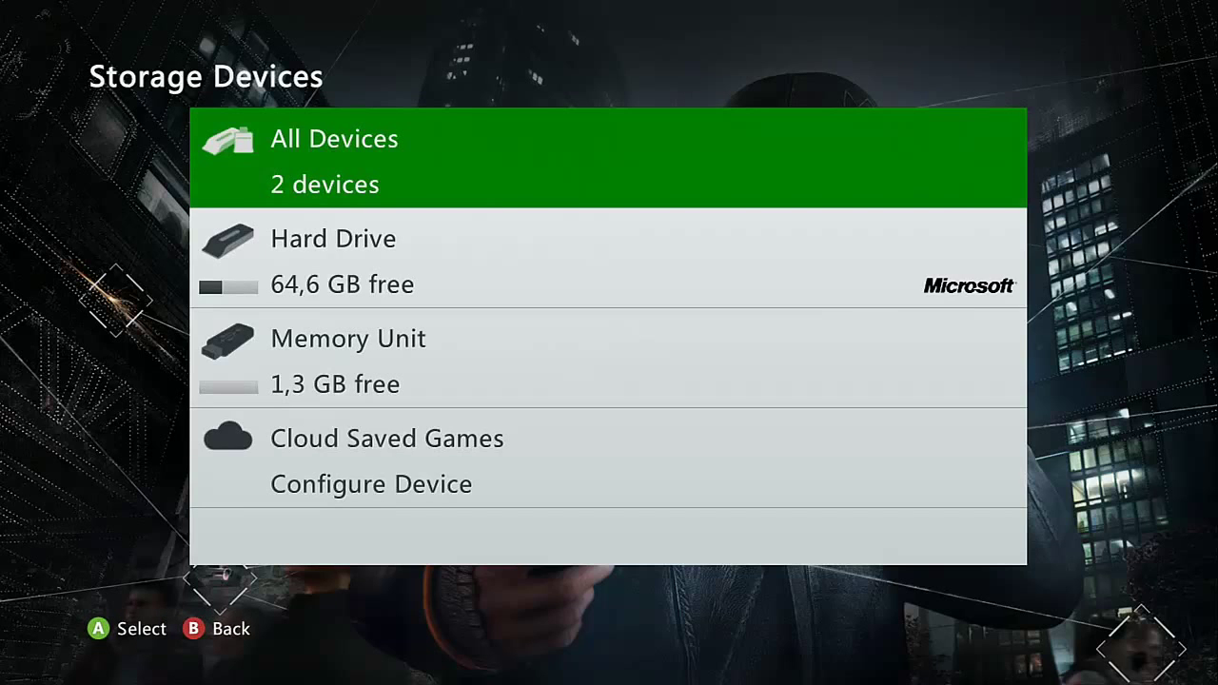
key(Down)
key(Down)
key(Escape)
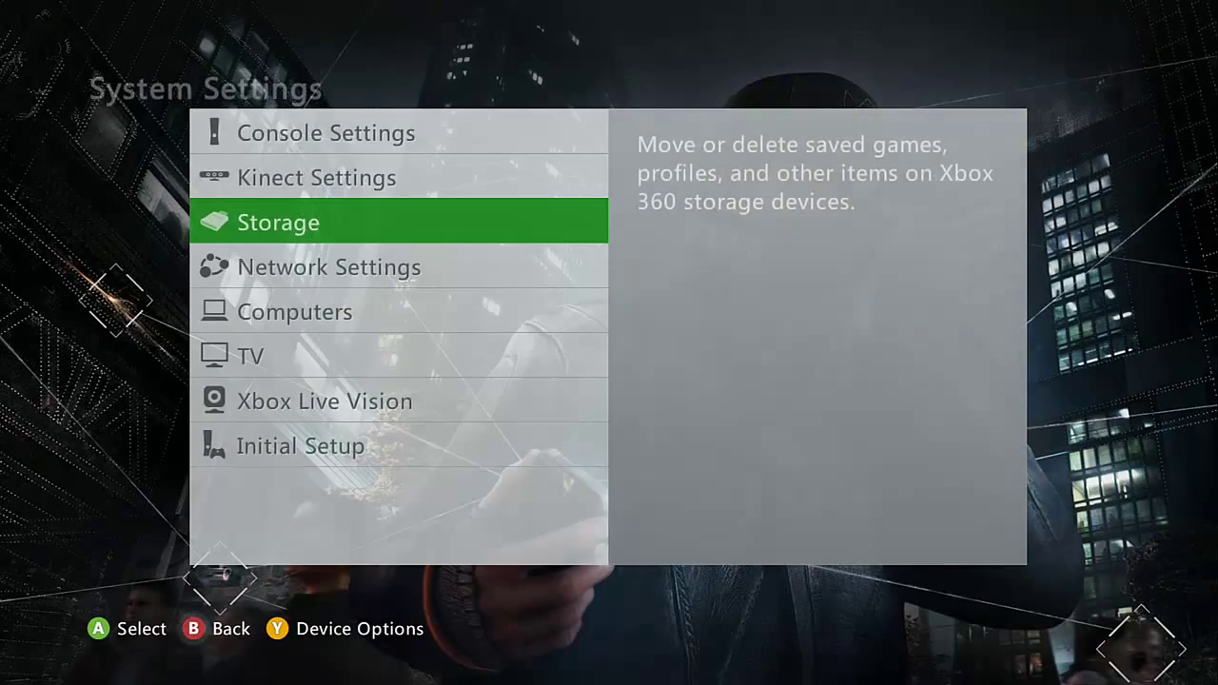
key(Down)
key(Up)
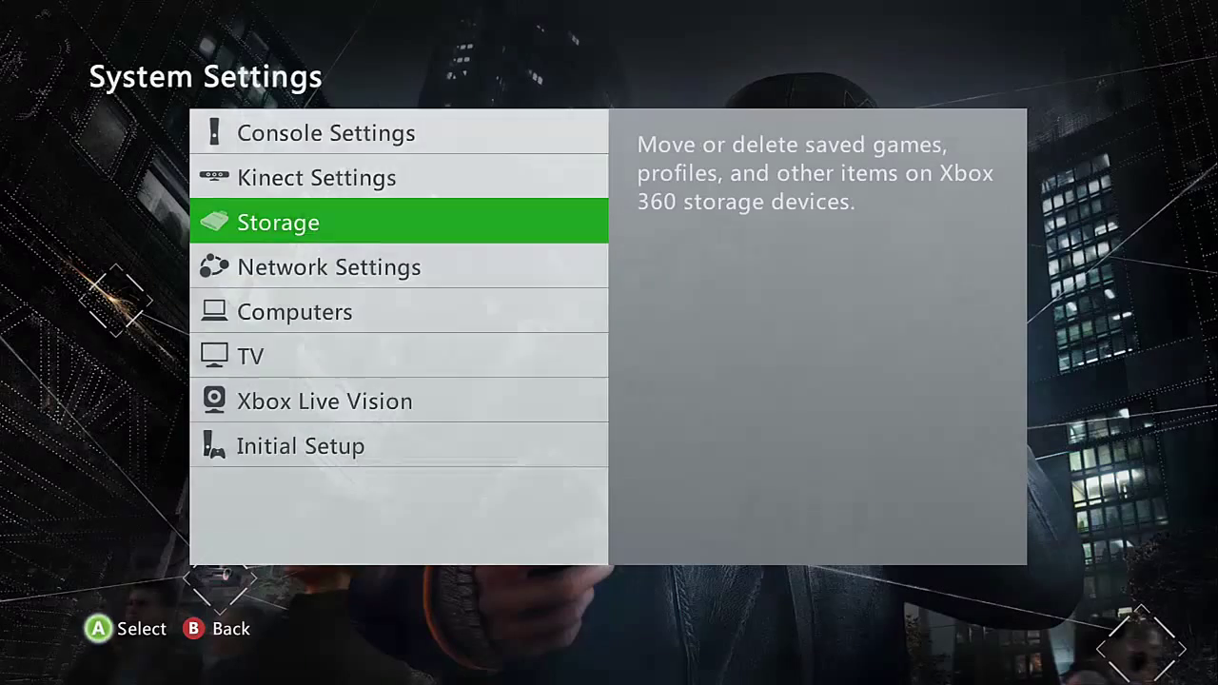
Open the Memory Unit's contents in the Xbox 360 storage settings and highlight Games and Apps.
key(Return)
key(Down)
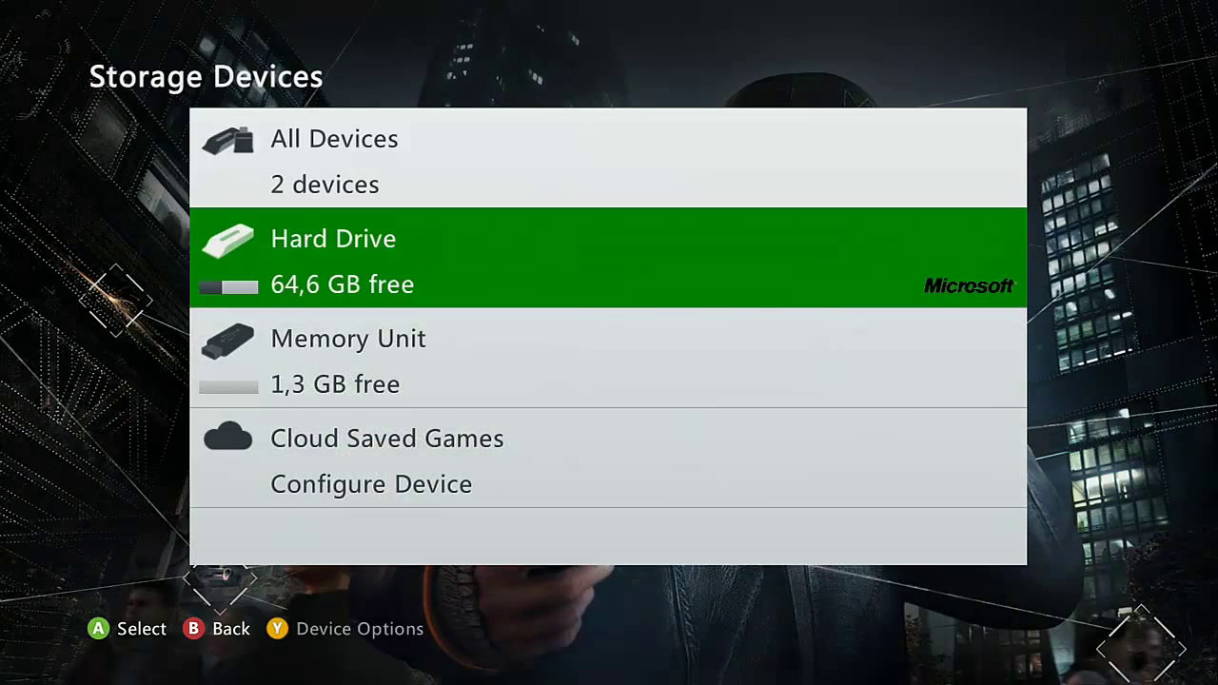
key(Down)
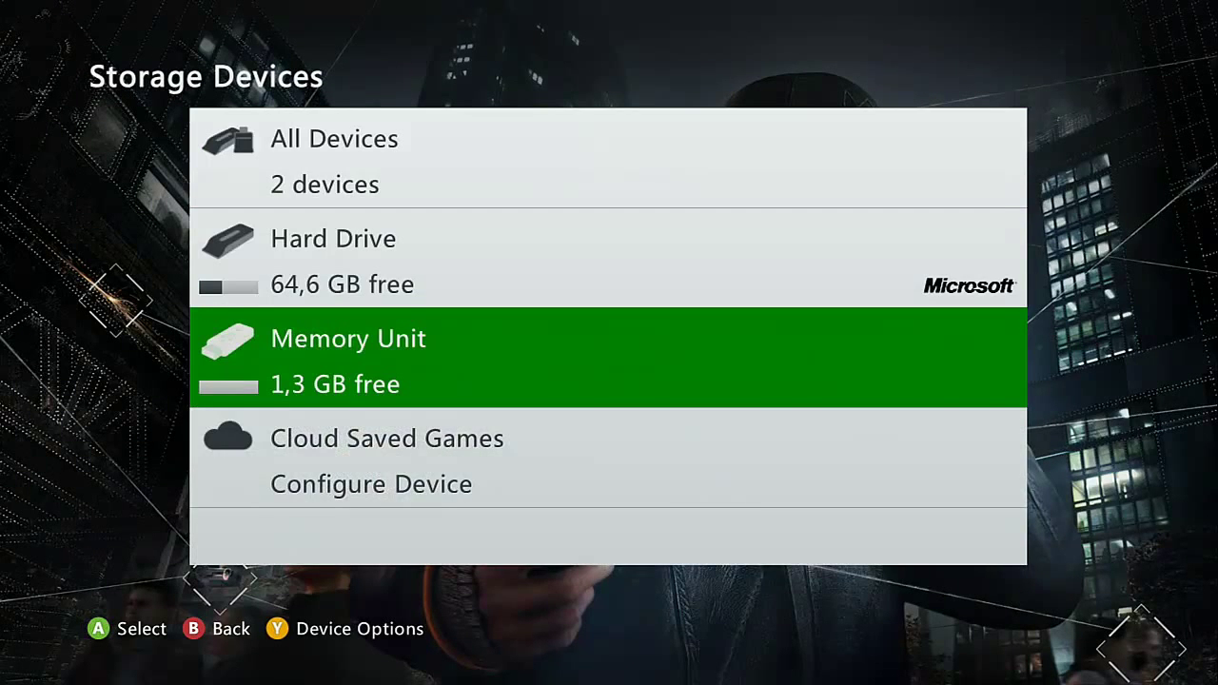
key(Return)
key(Down)
key(Up)
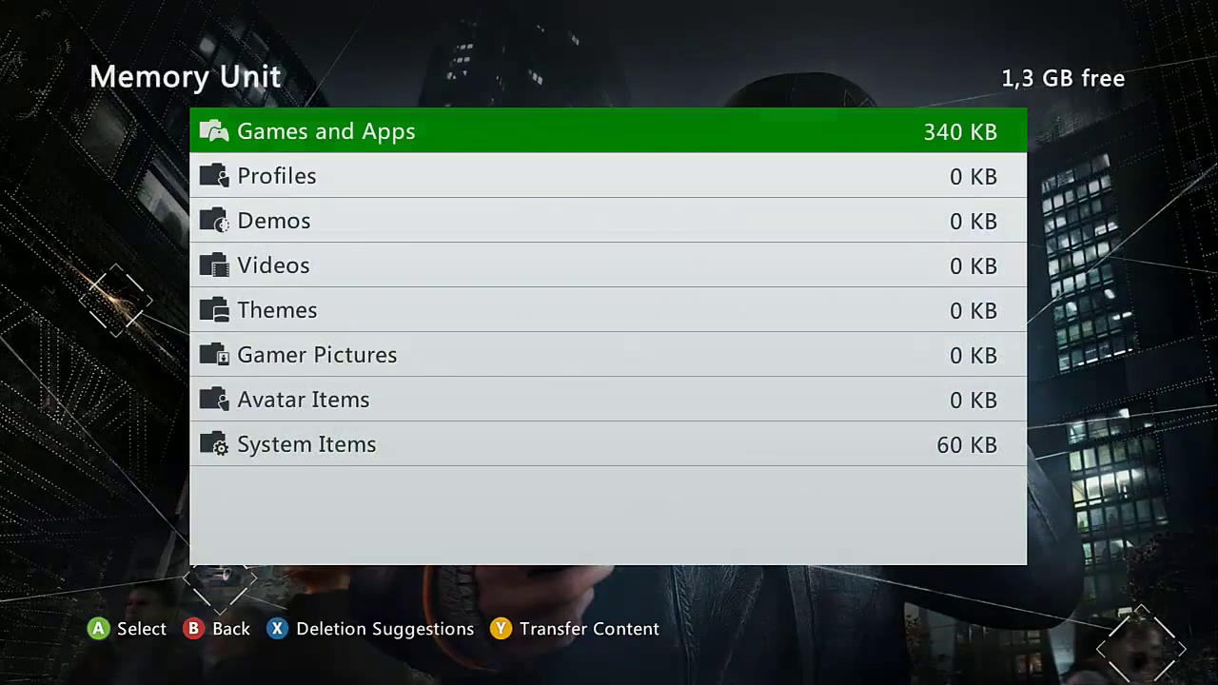
Move the GTA V saved game "Bearing The Truth (100.0%)" from the Memory Unit to the Hard Drive.
key(Return)
key(Return)
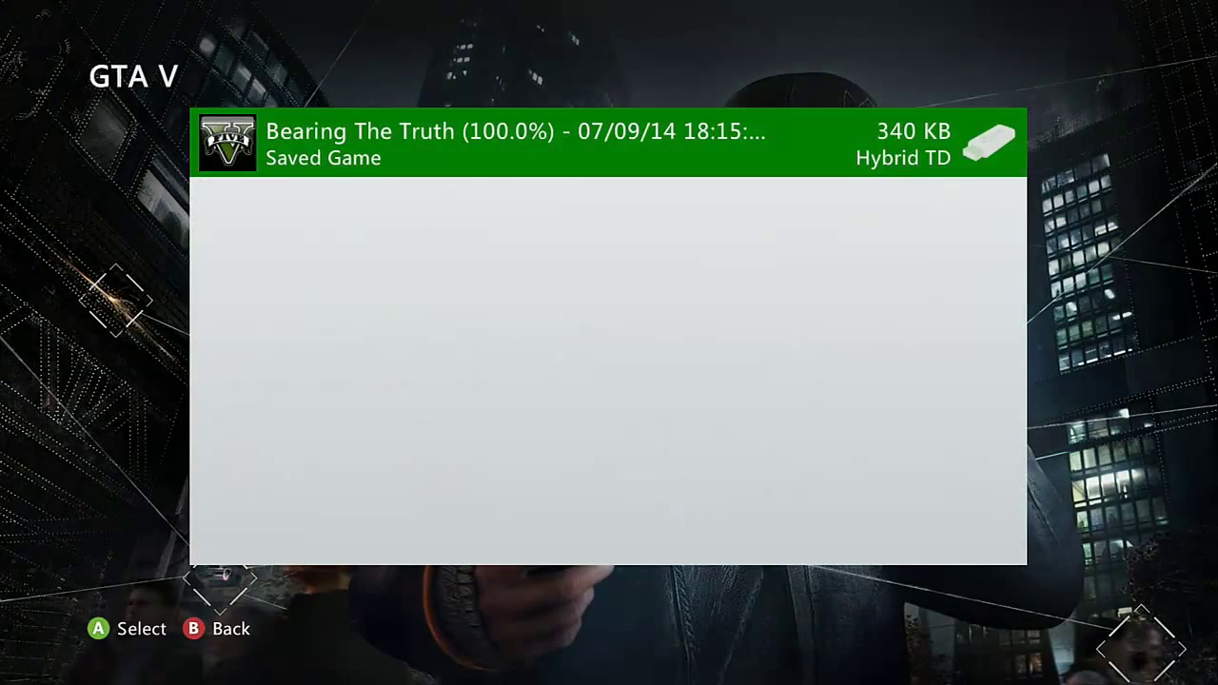
key(Return)
key(Down)
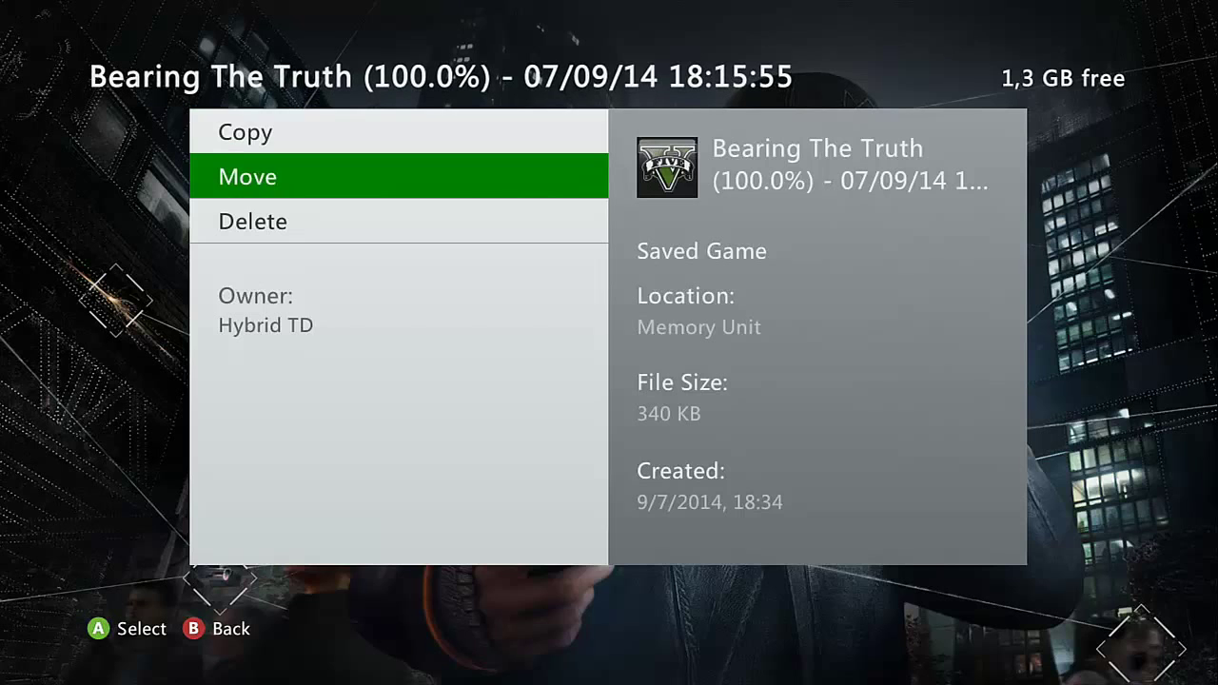
key(Return)
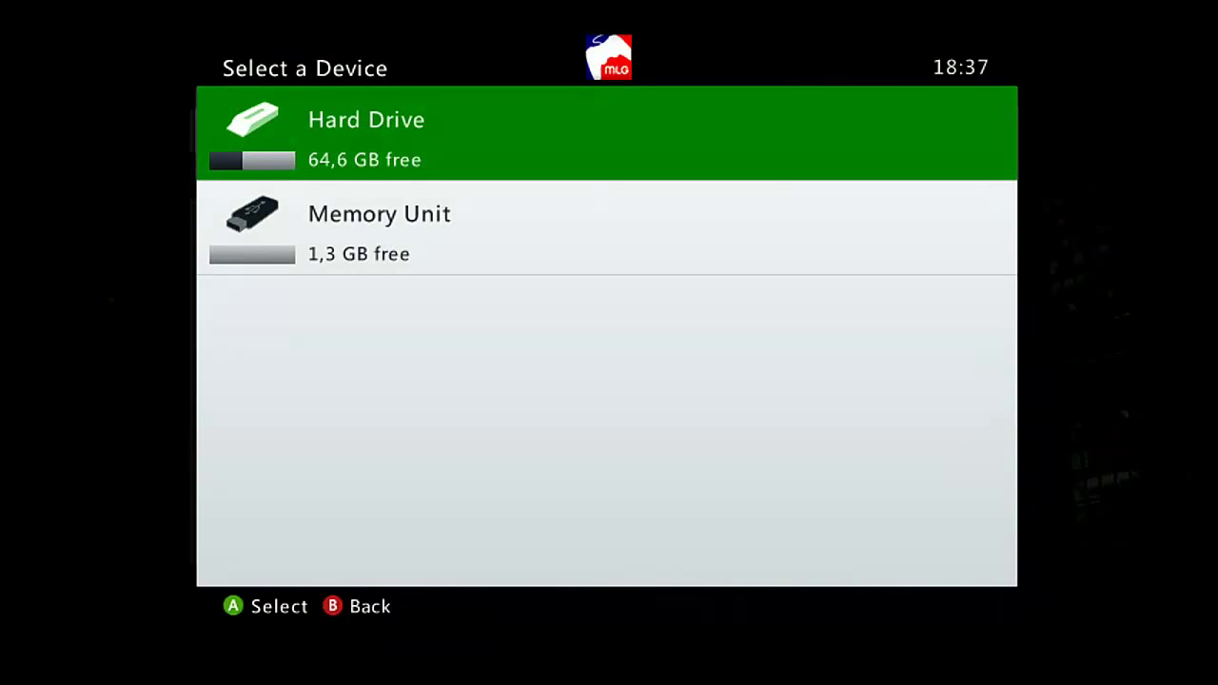
key(Return)
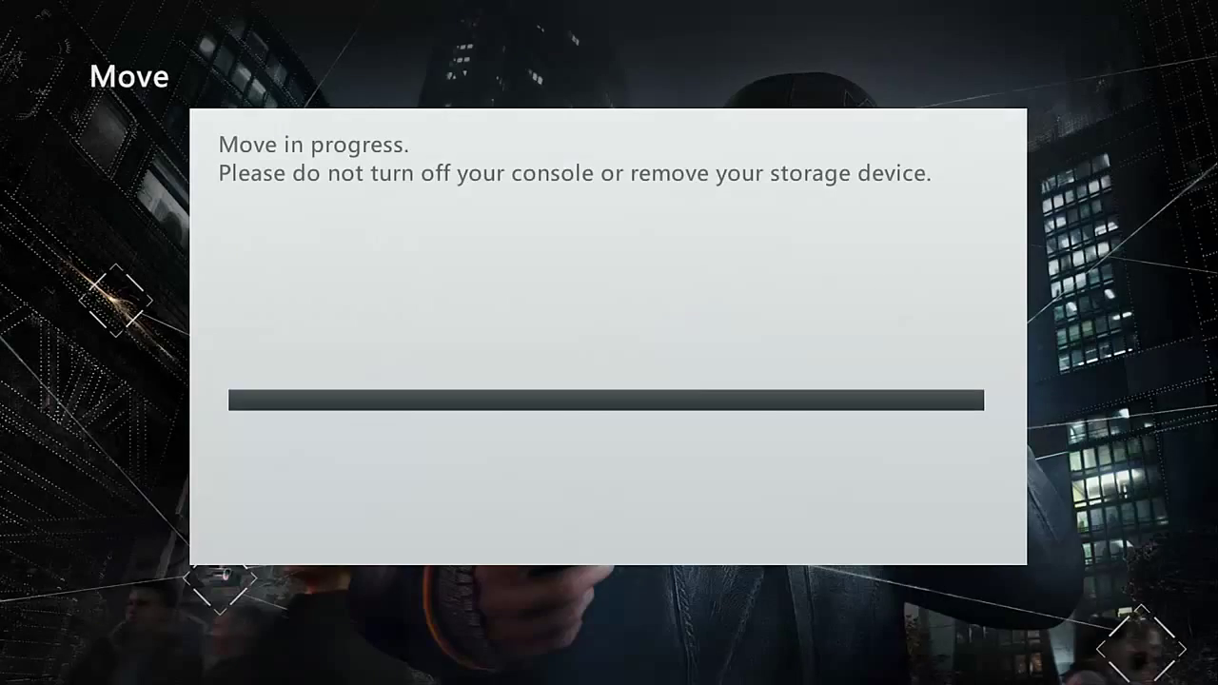
Leave the storage device settings for the home dashboard and launch Grand Theft Auto V.
key(Escape)
key(Escape)
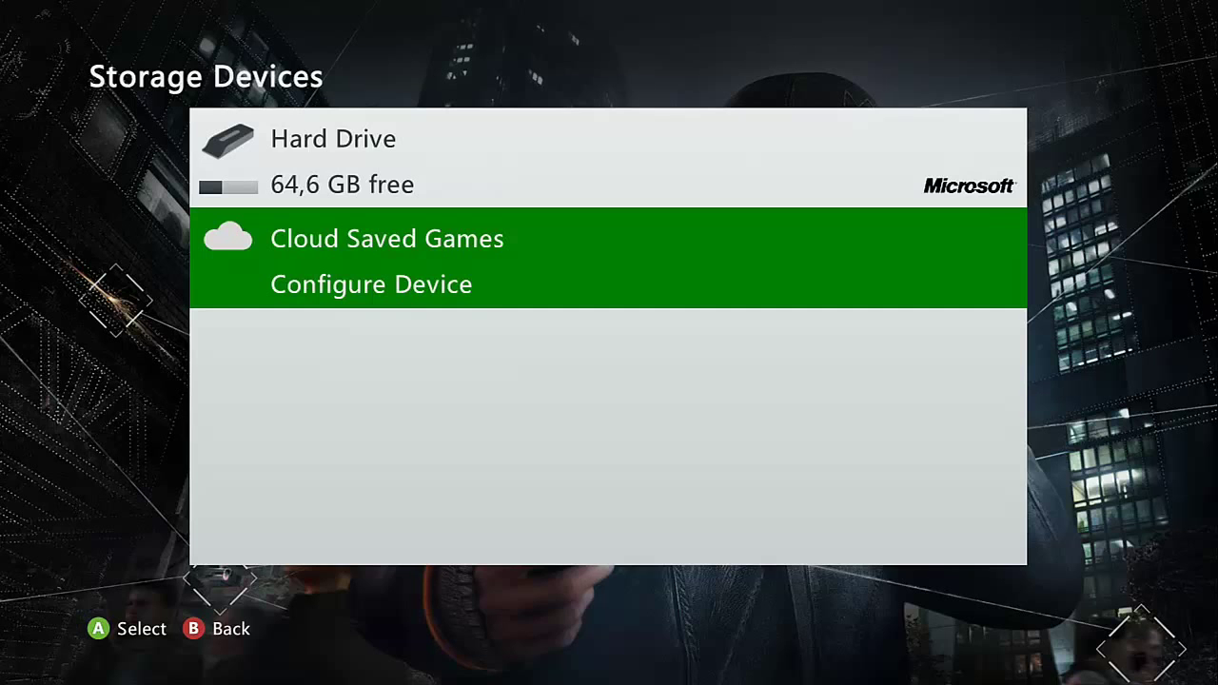
key(Up)
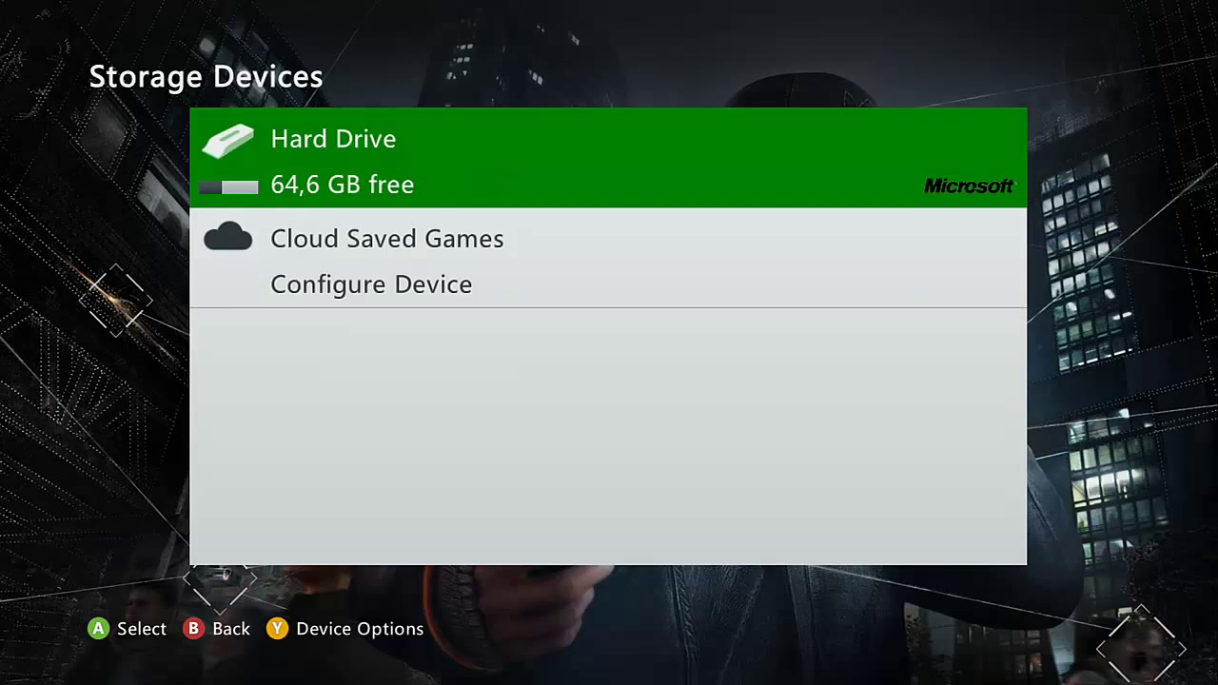
key(Escape)
key(Escape)
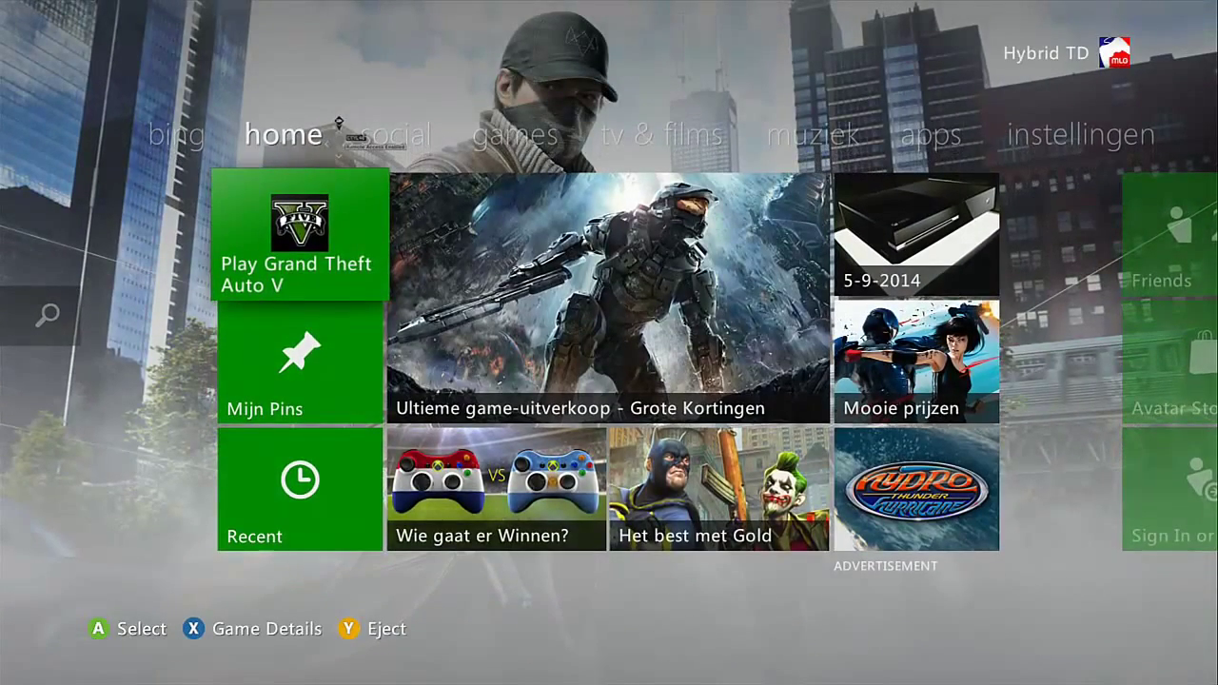
key(Return)
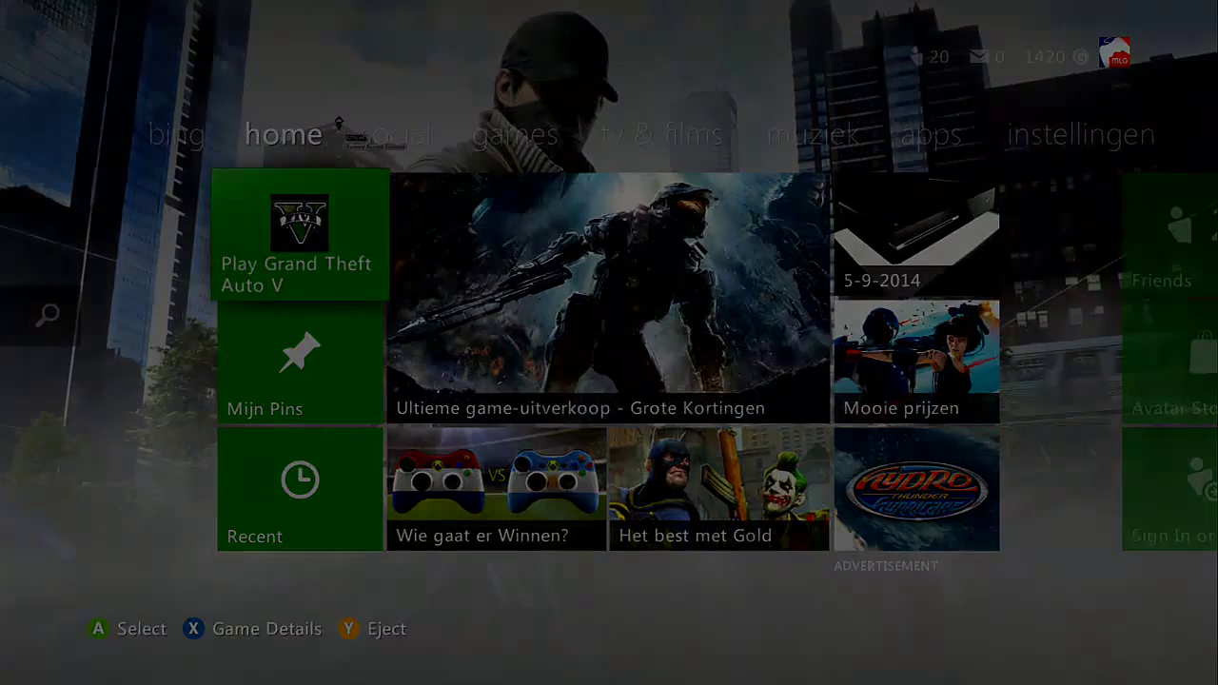